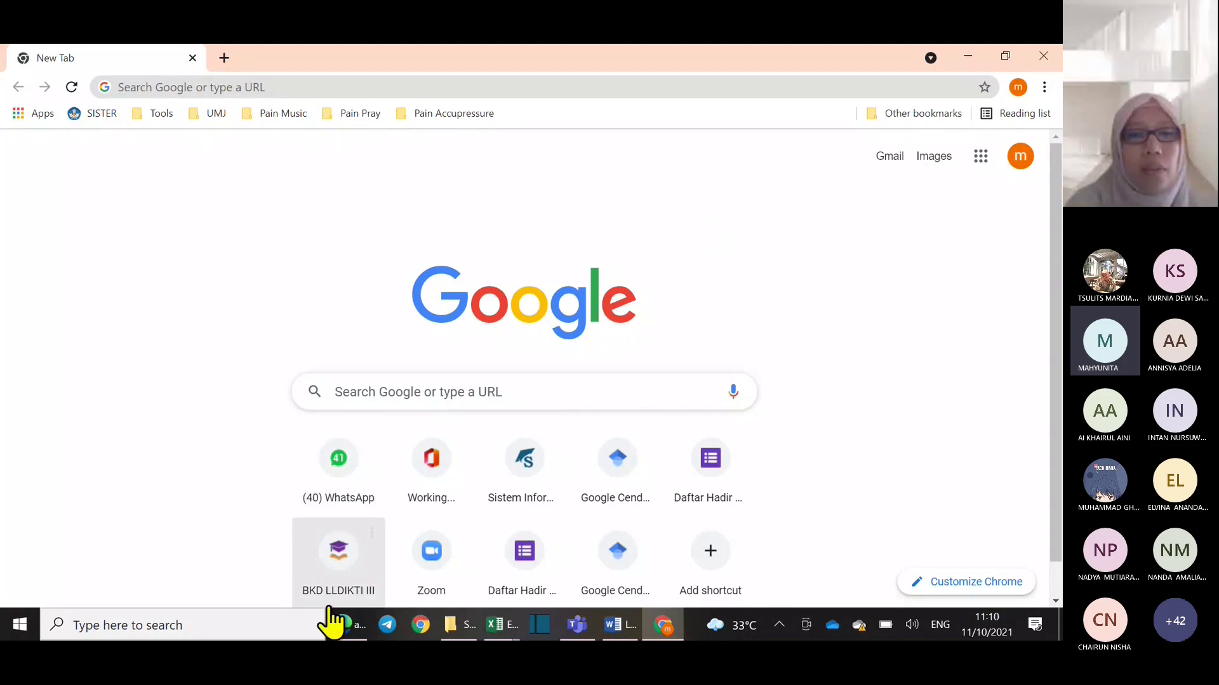
Open Google Forms from the list of Google apps
mouse_move(349, 633)
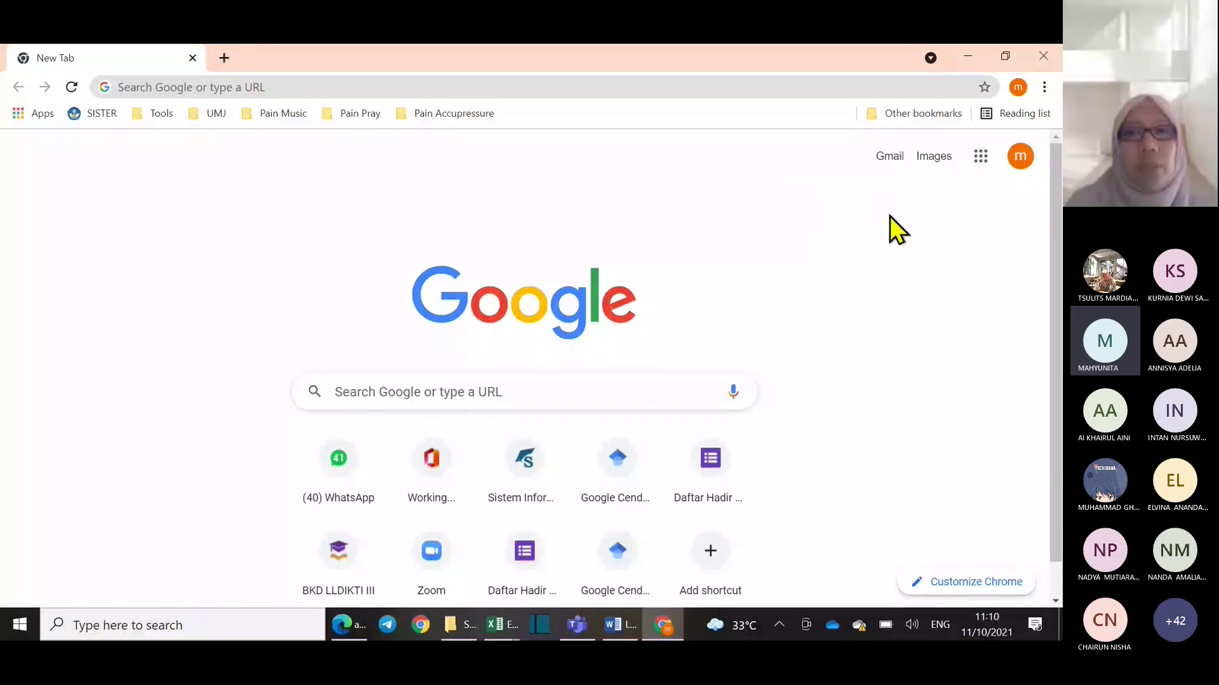
left_click(981, 164)
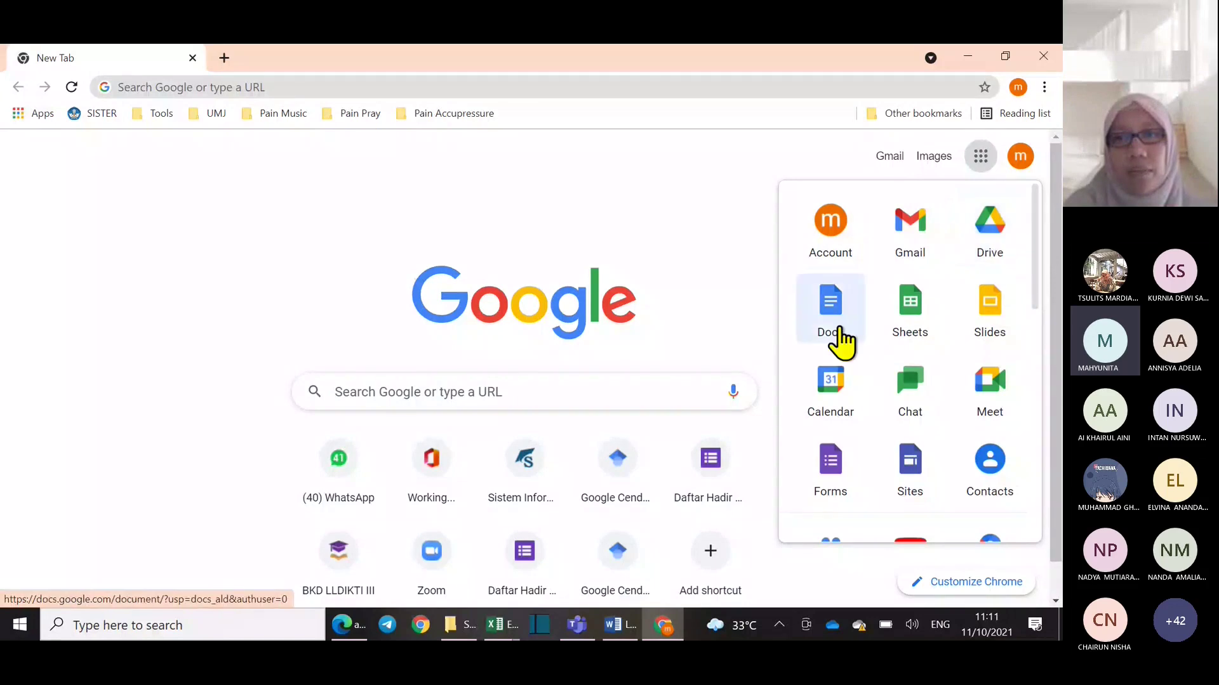
scroll(1032, 295, "down", 2)
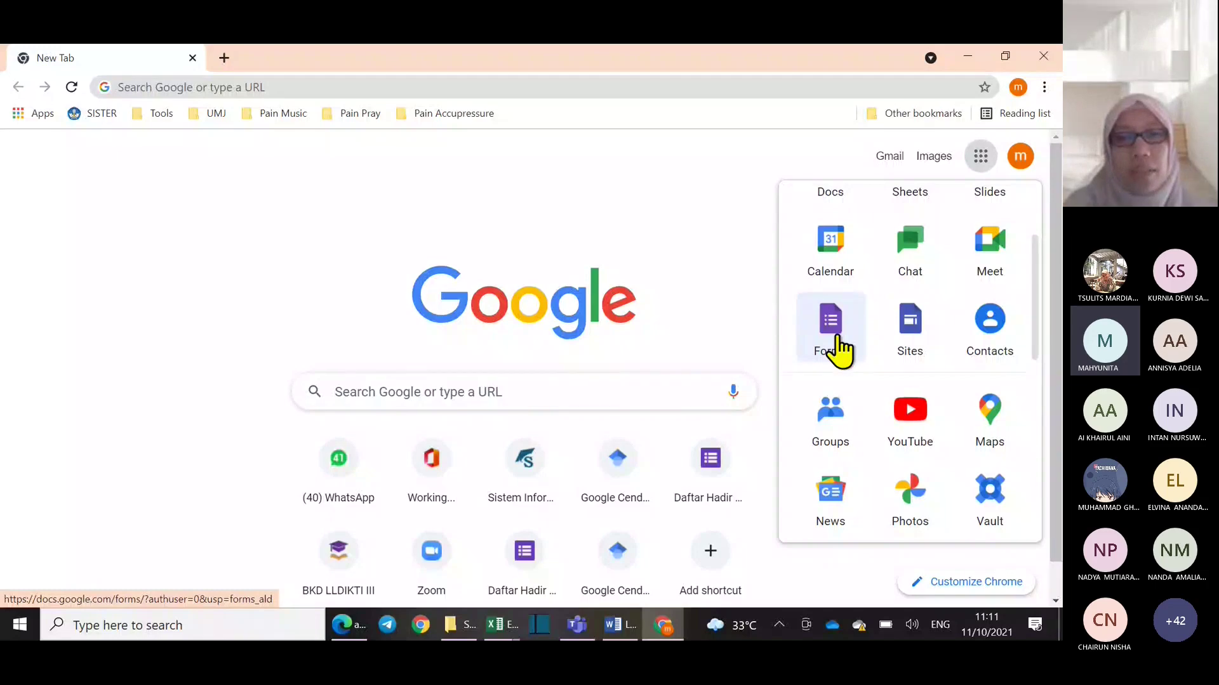
left_click(838, 327)
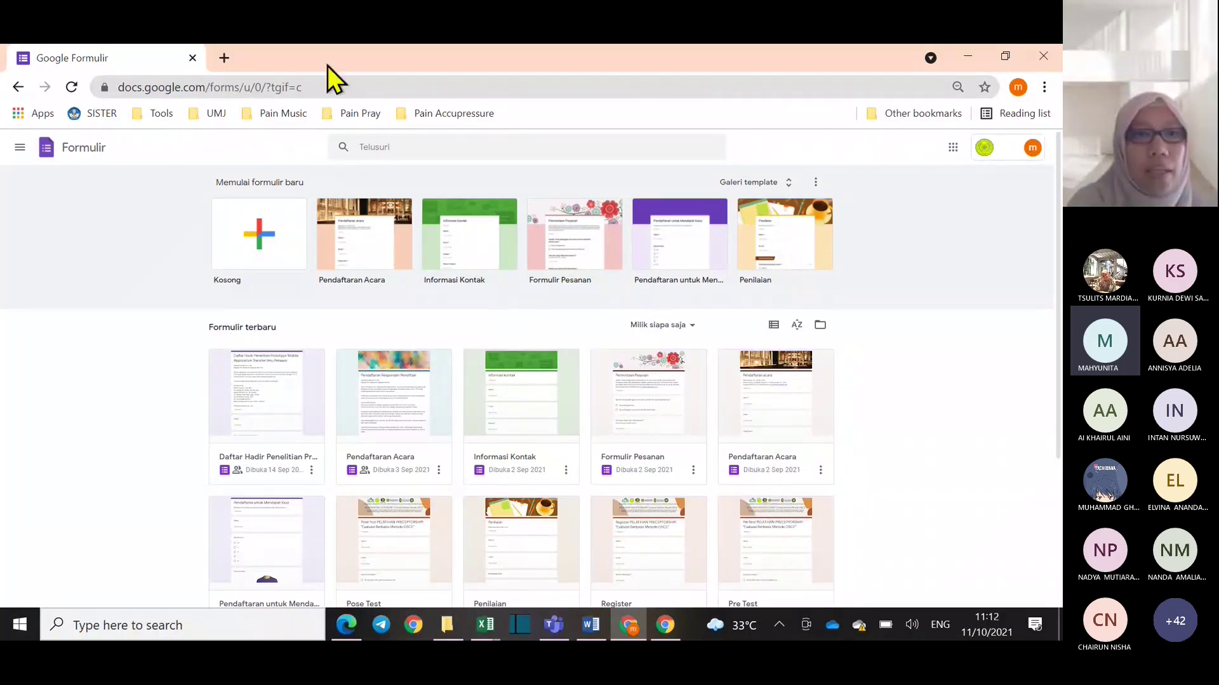
Load forms.google.com in a new browser tab
left_click(223, 58)
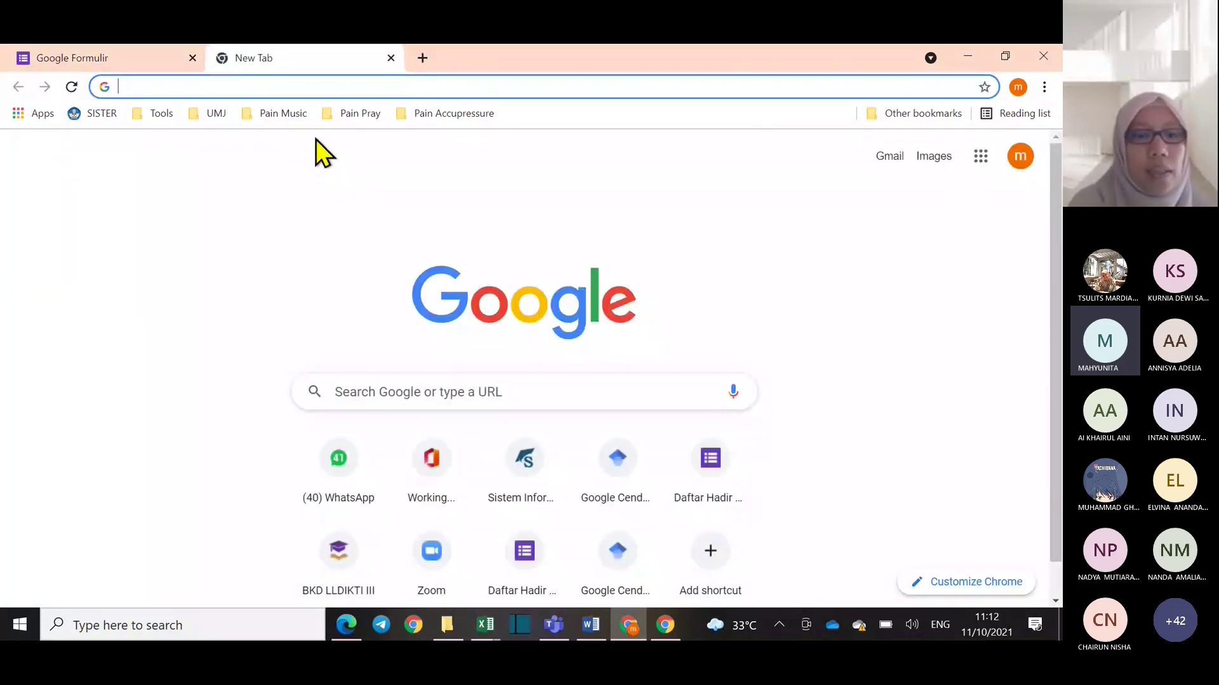
type("fo")
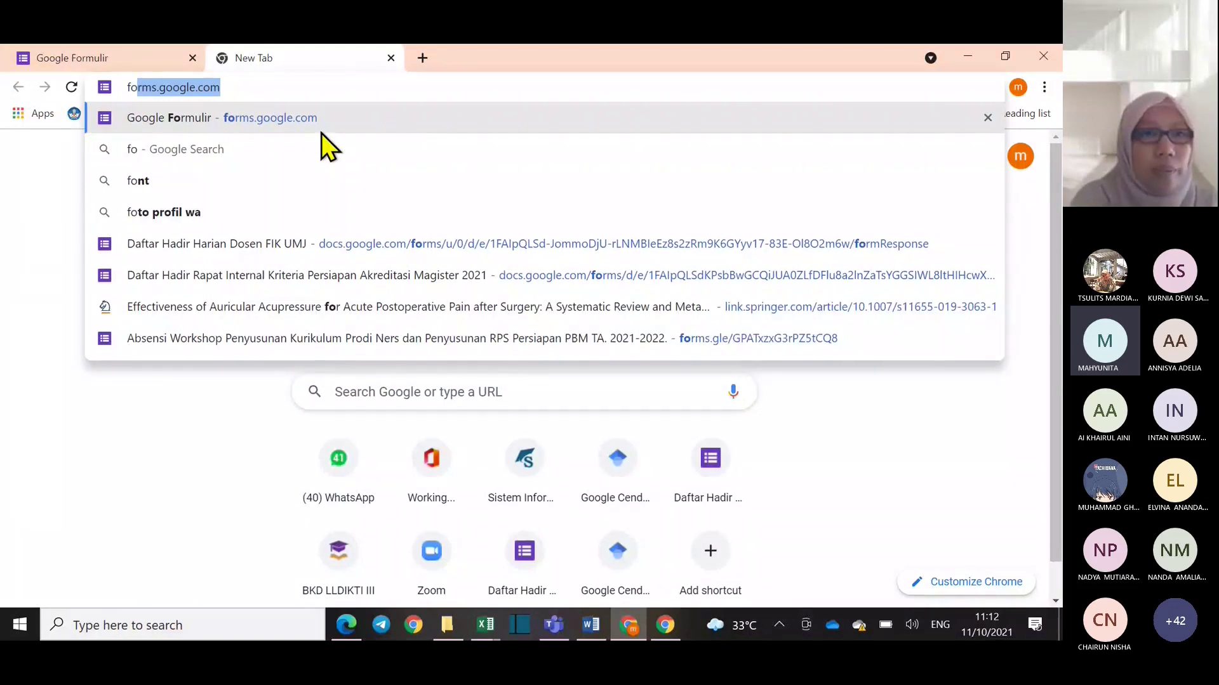
key("Return")
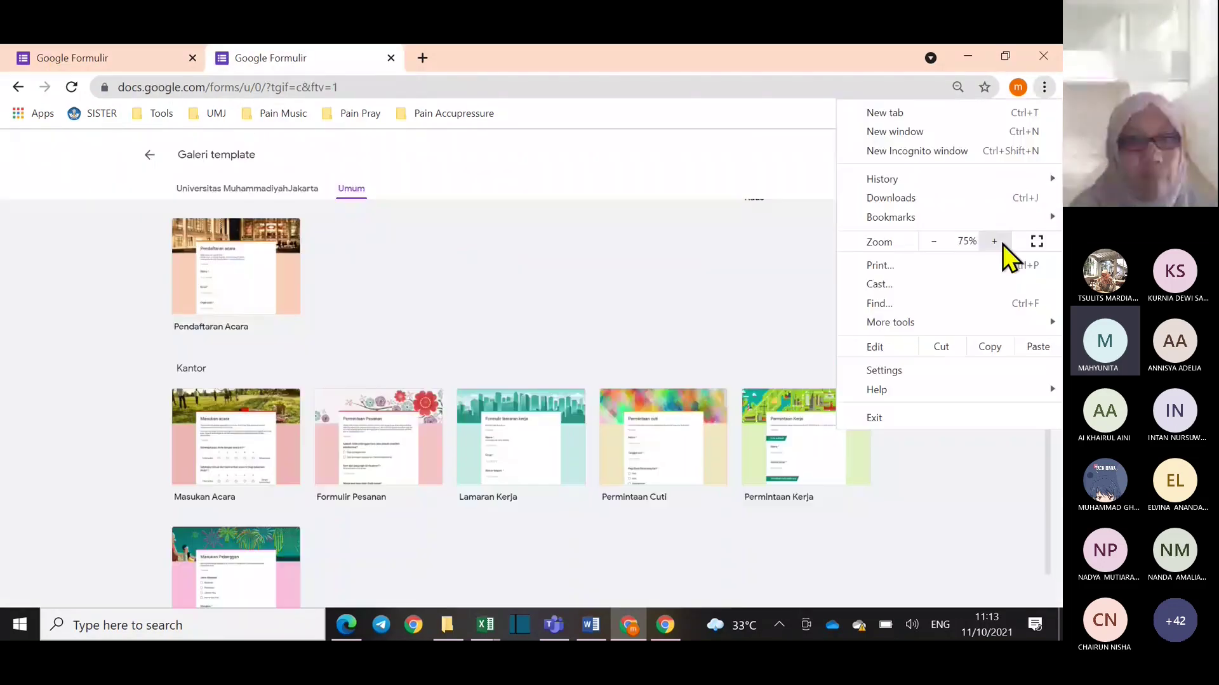
Enlarge the browser page zoom by three levels from 75% for the template gallery
left_click(995, 242)
left_click(994, 241)
left_click(995, 242)
left_click(669, 224)
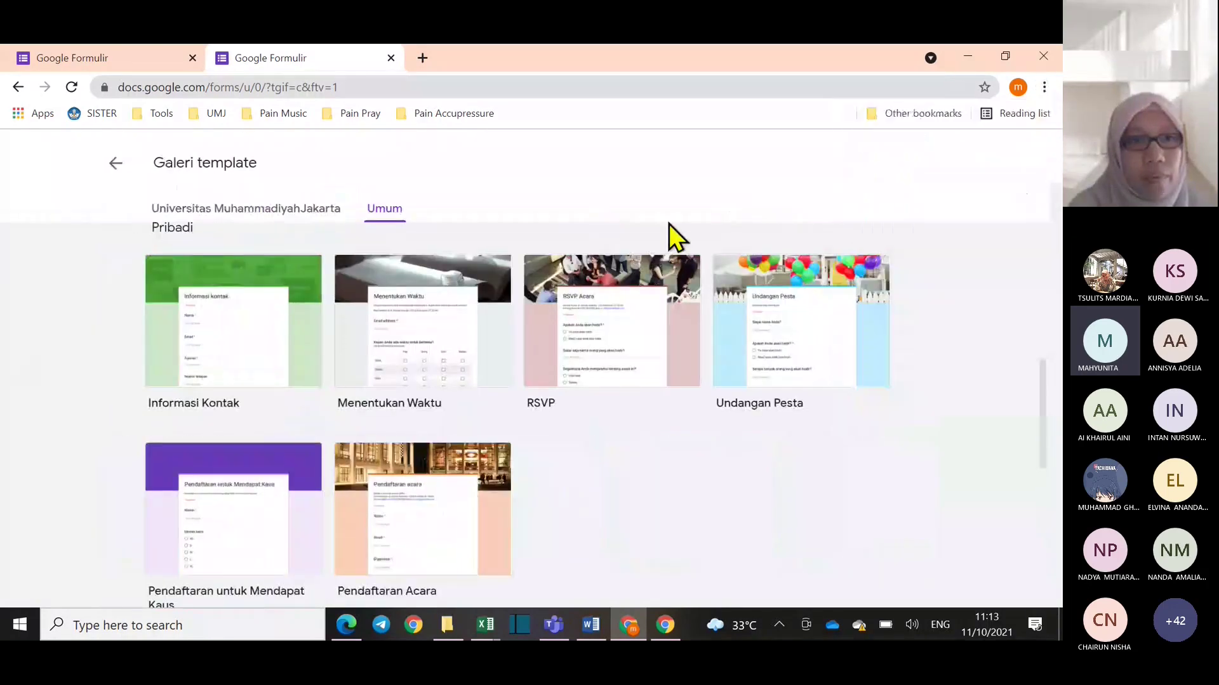
Look through the general template gallery and create a new form from the "Kuis Kosong" template under Pendidikan
scroll(693, 279, "up", 6)
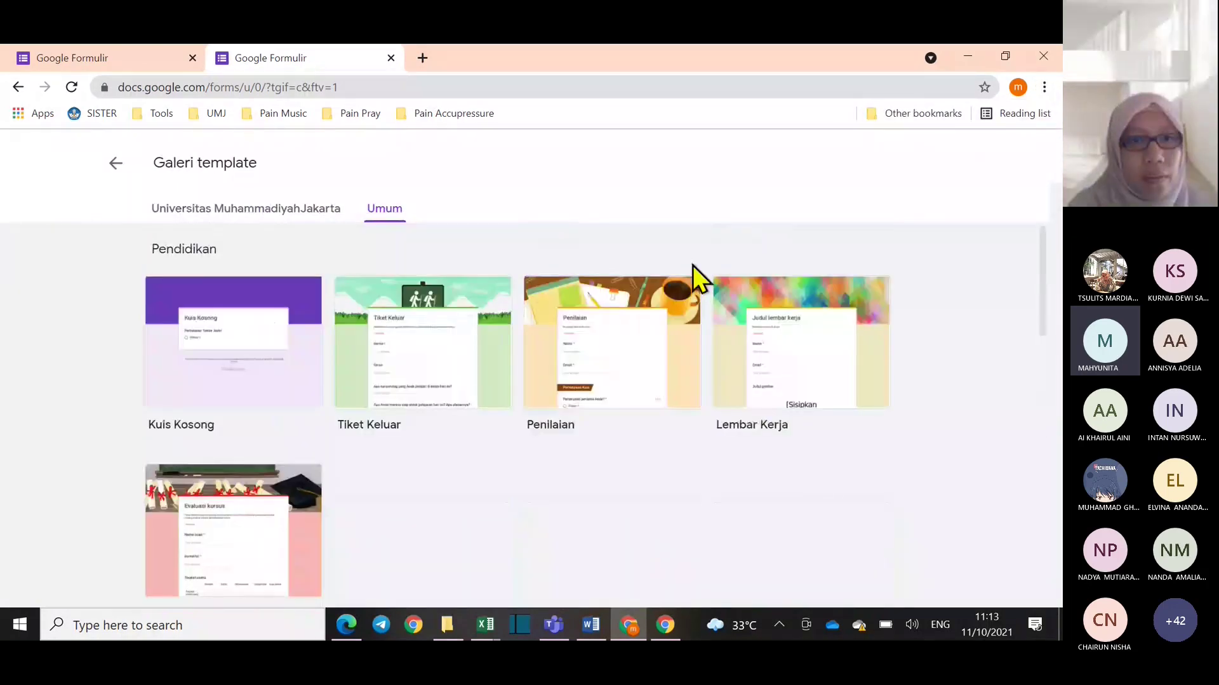
scroll(692, 265, "down", 6)
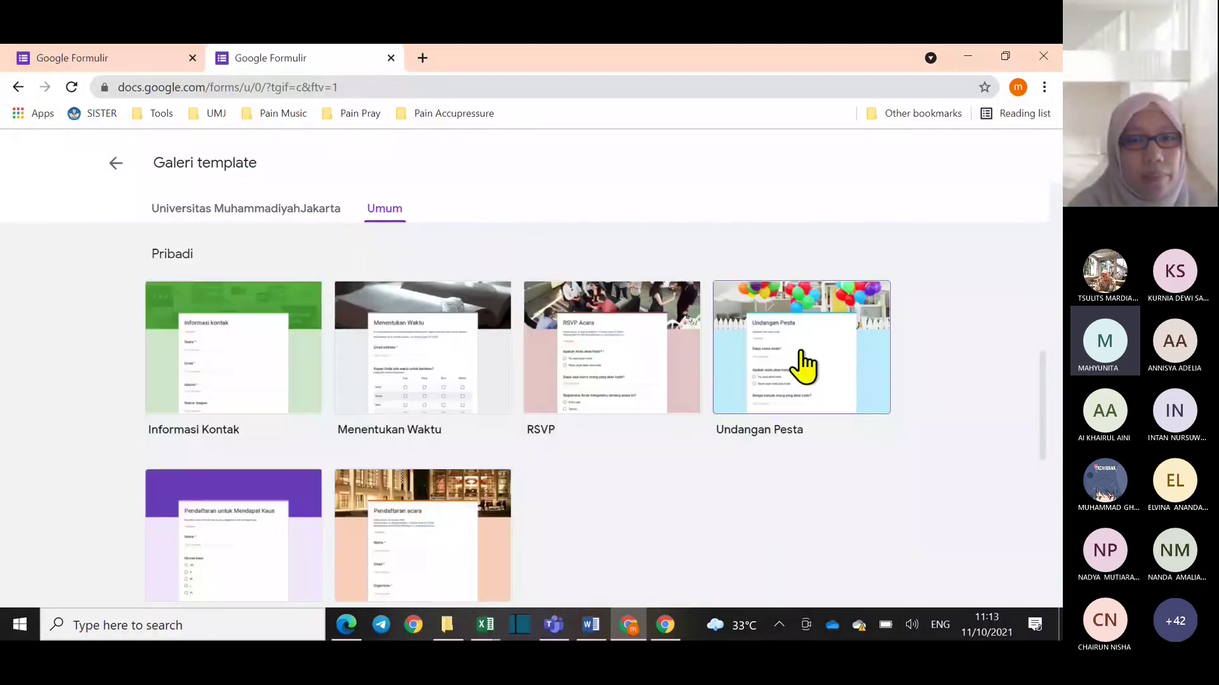
scroll(803, 365, "down", 5)
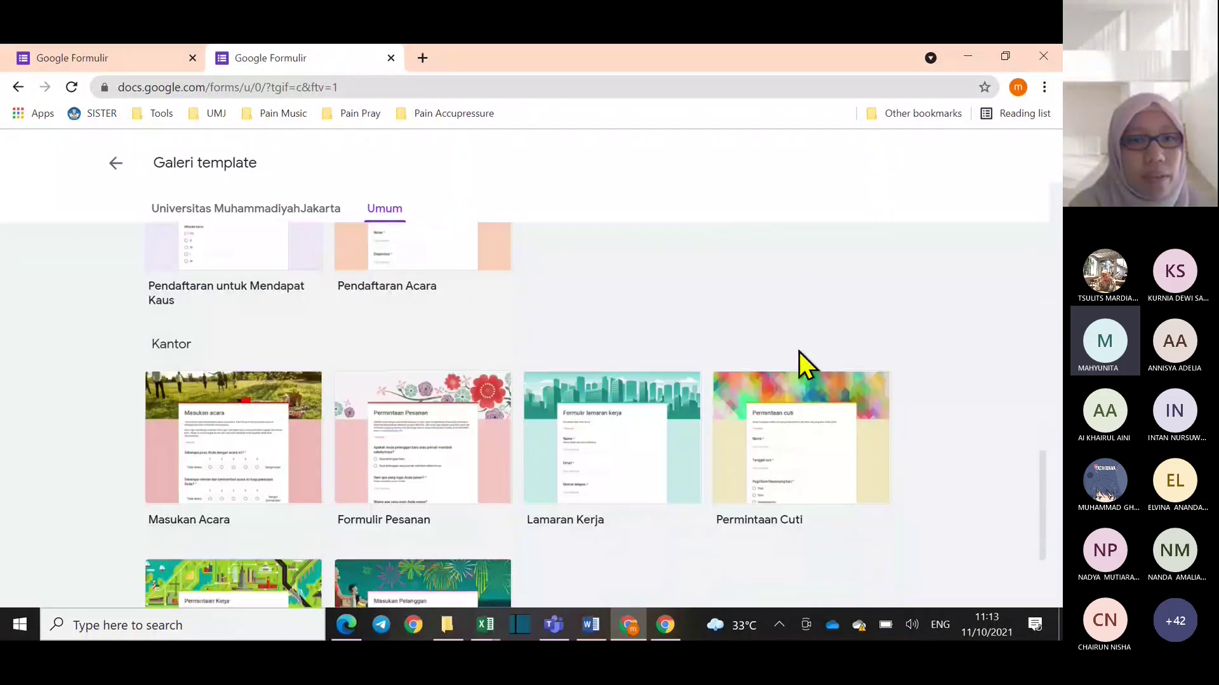
scroll(798, 351, "down", 3)
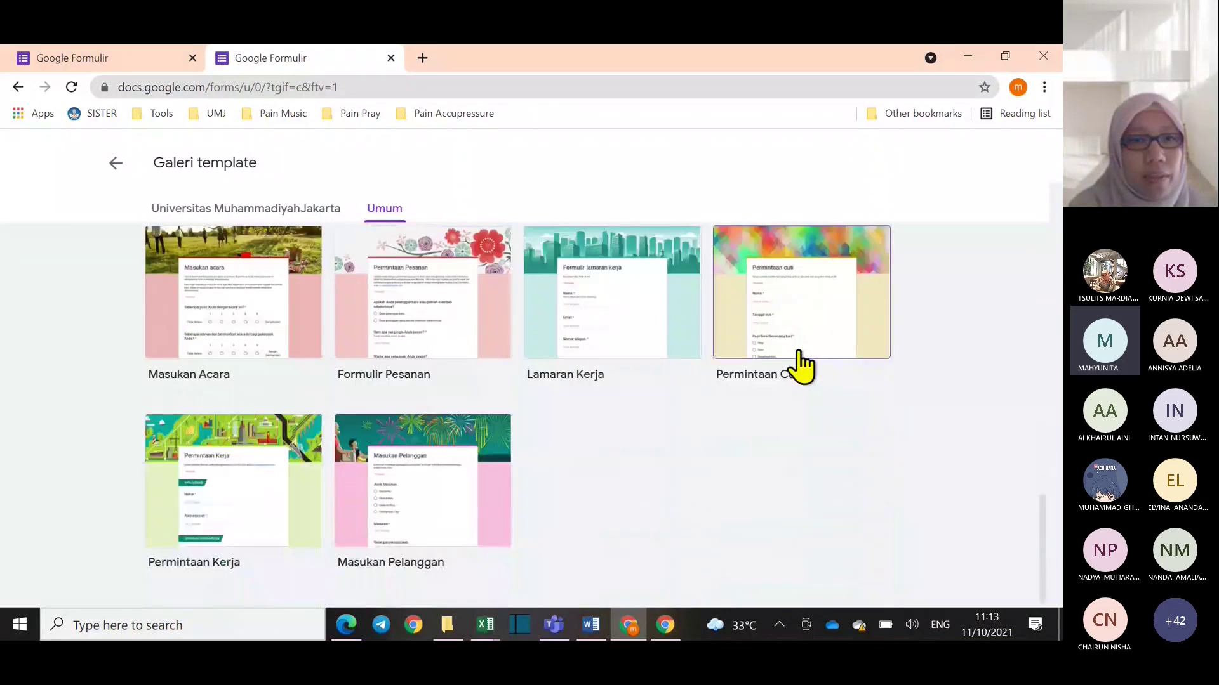
scroll(803, 365, "up", 10)
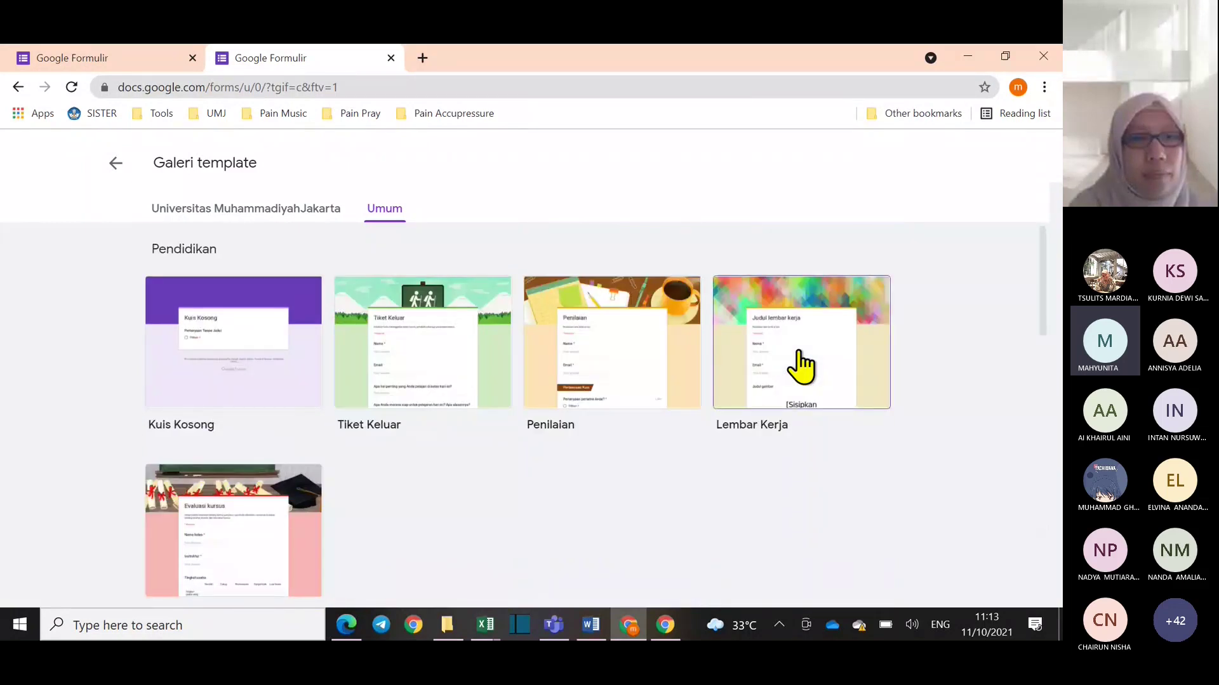
left_click(254, 362)
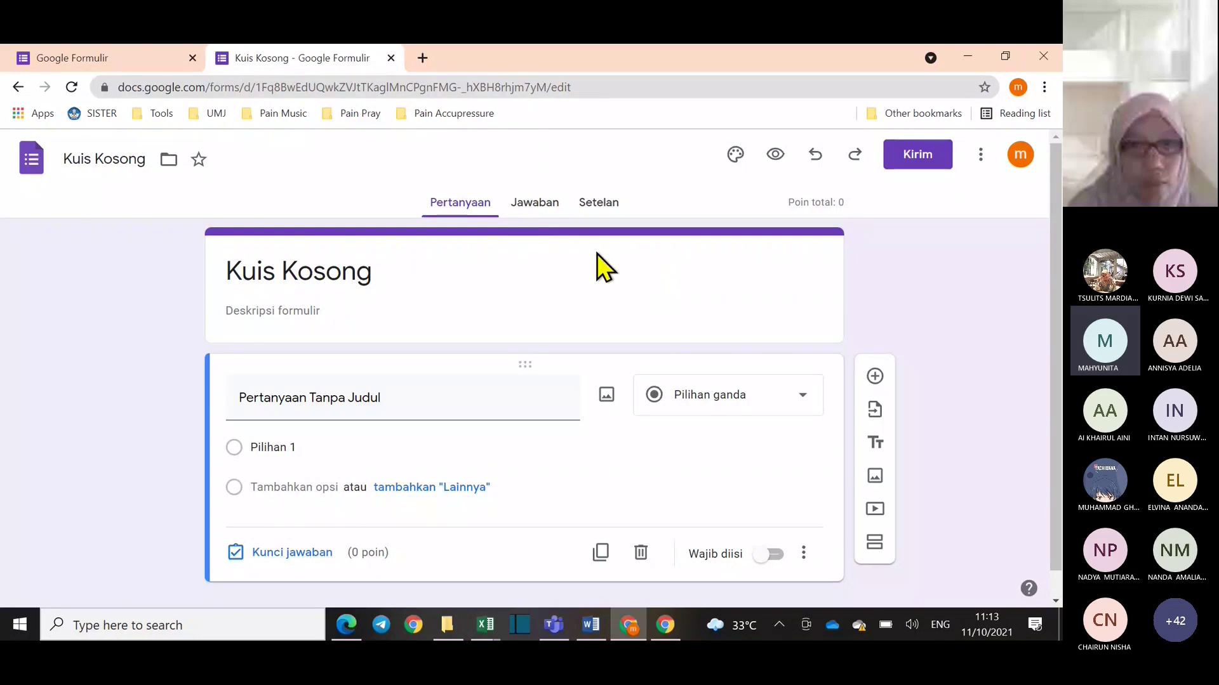
View the blank quiz's responses and settings, then return to its questions and open a preview of the form
left_click(542, 203)
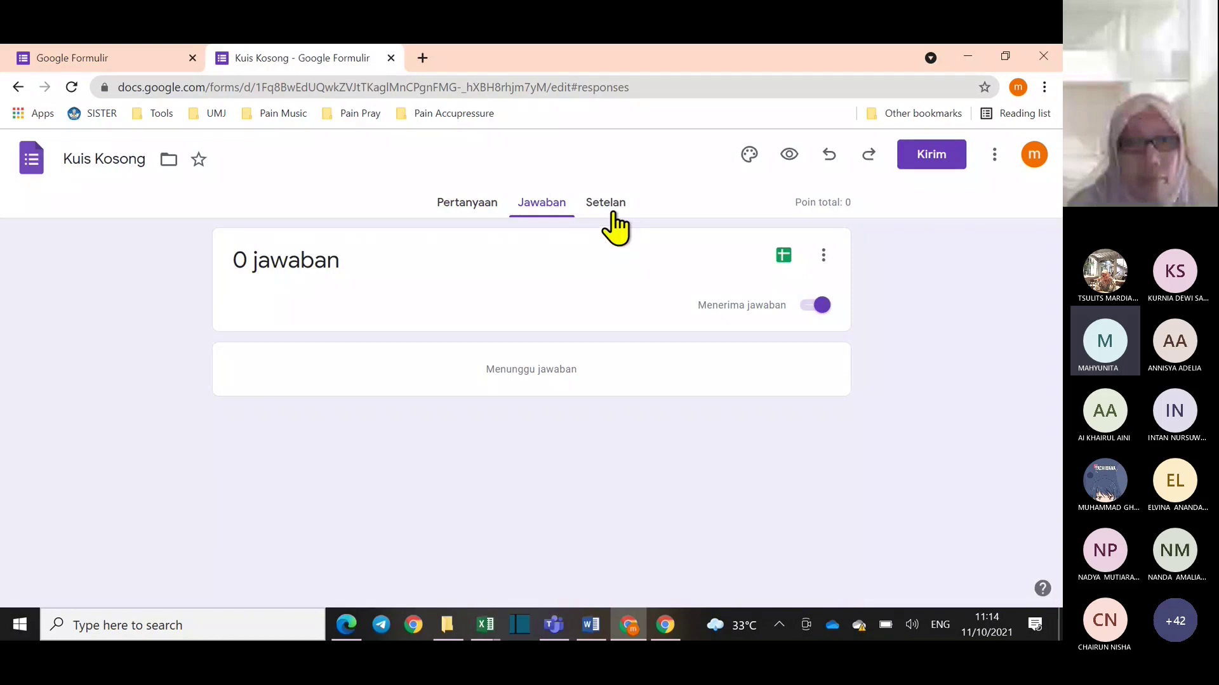
left_click(614, 209)
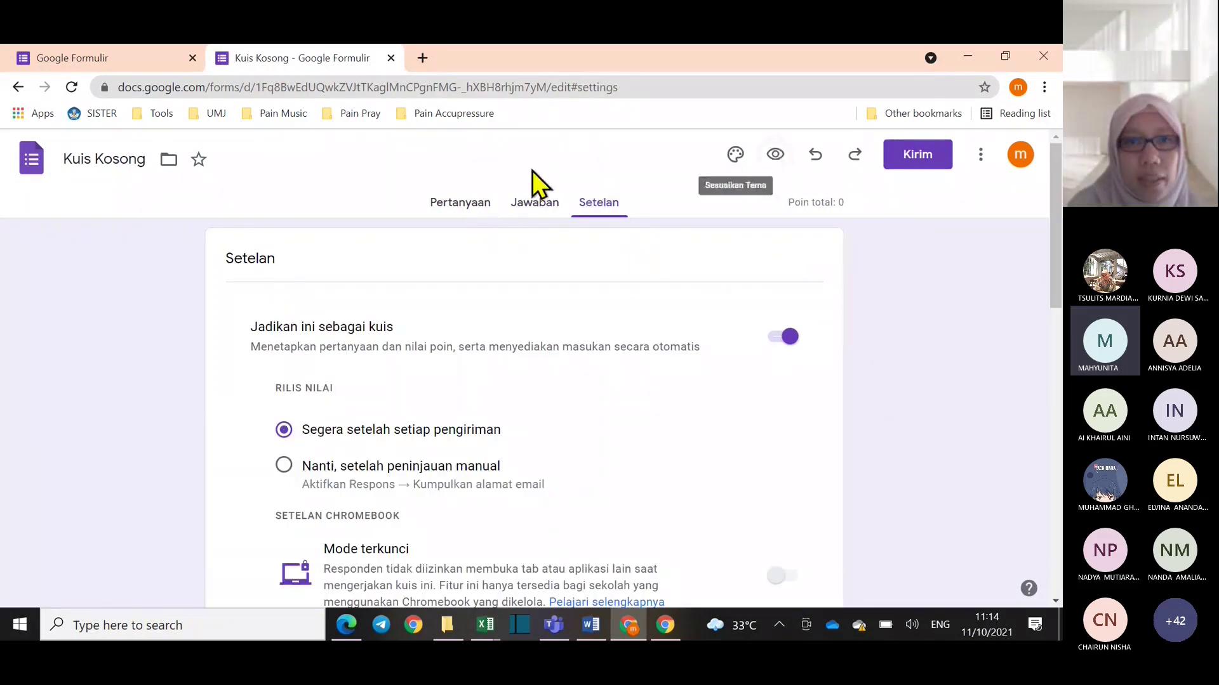
left_click(458, 191)
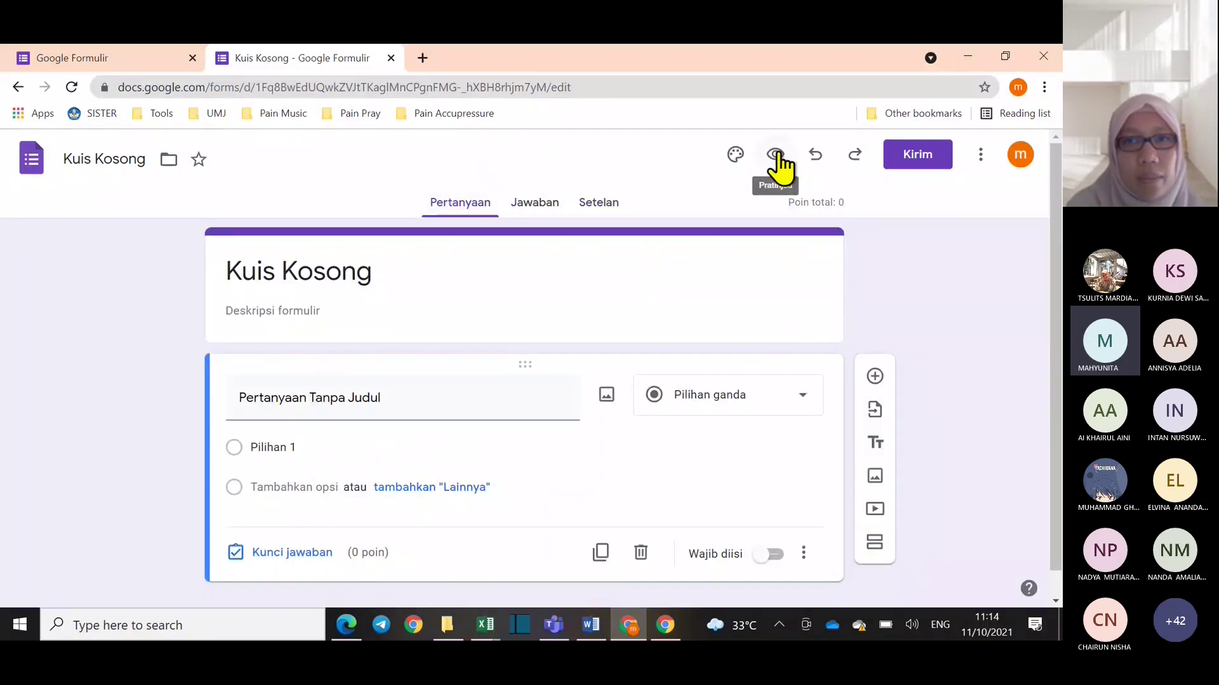
left_click(776, 155)
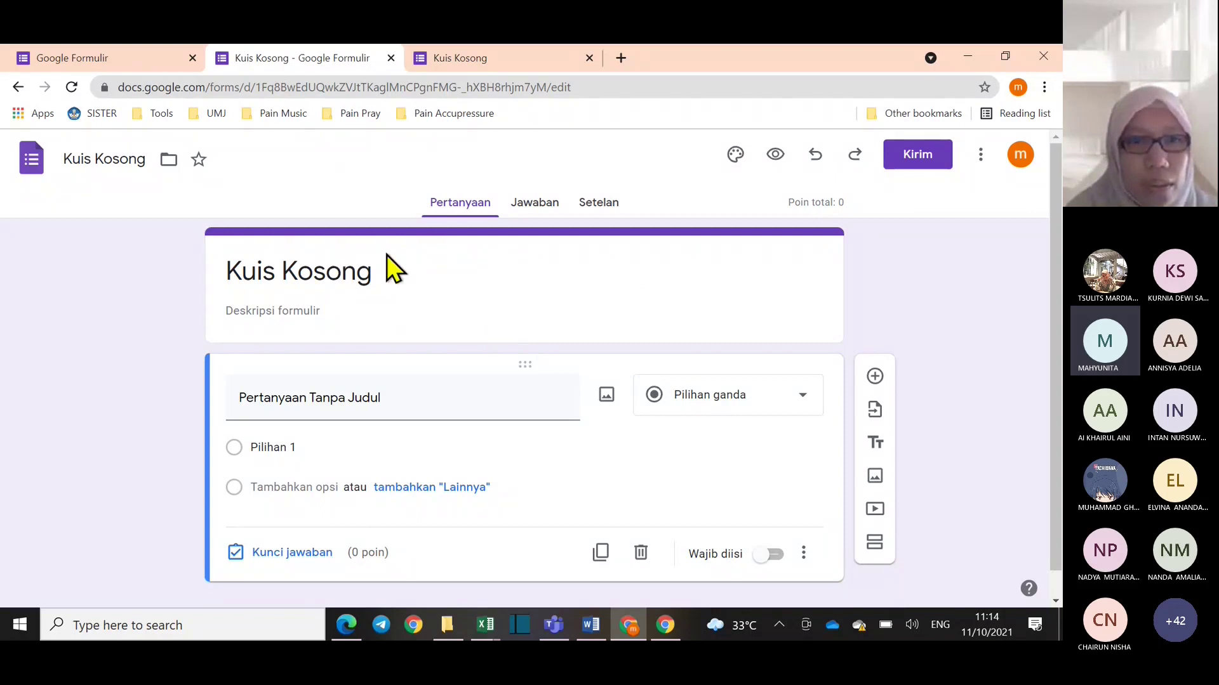
Replace the form's title with "Kuesioner EBP"
left_click(599, 84)
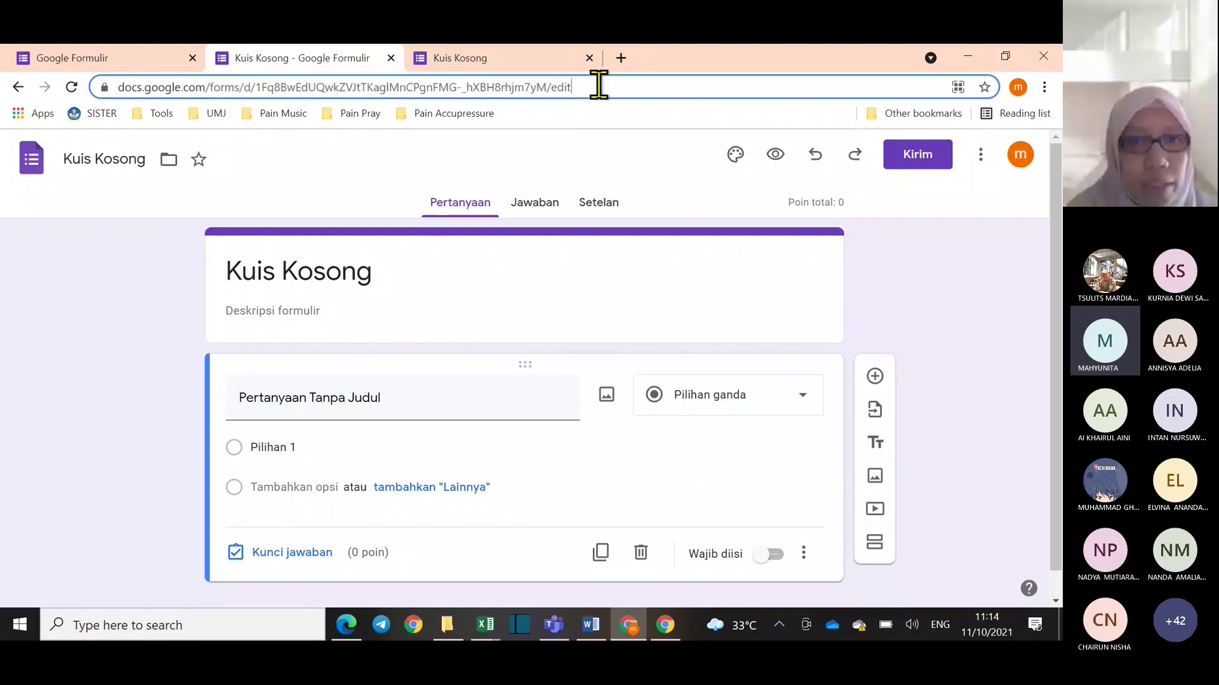
left_click(599, 87)
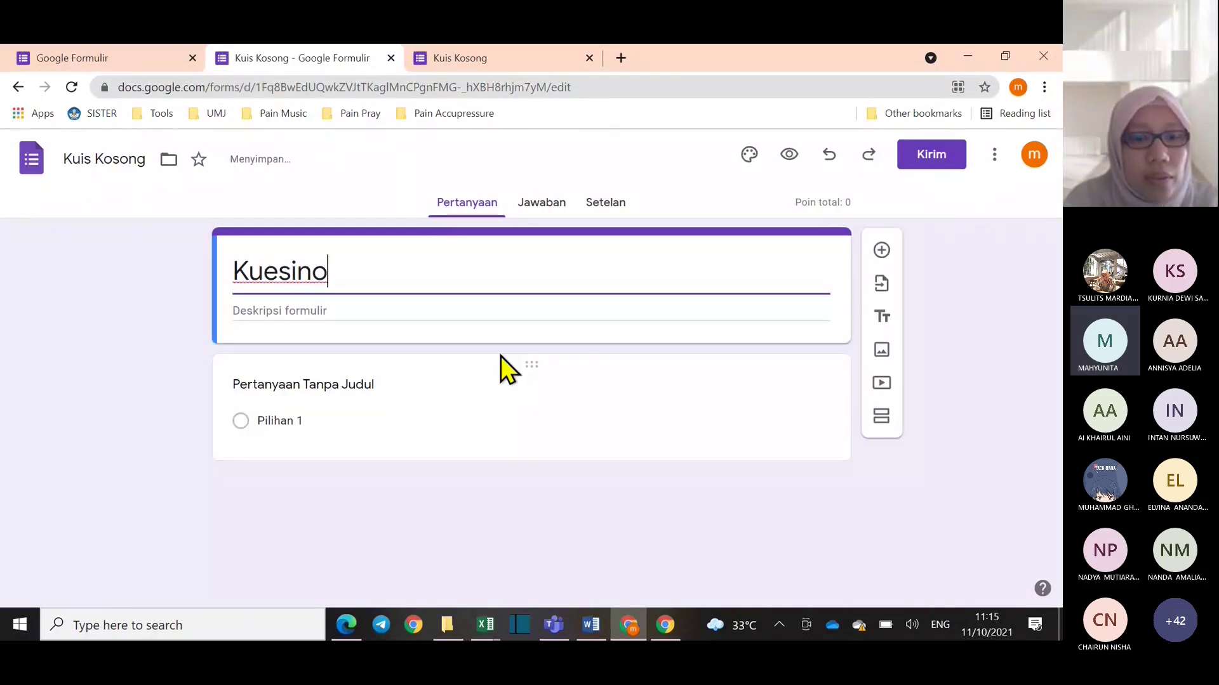
key("BackSpace")
key("BackSpace")
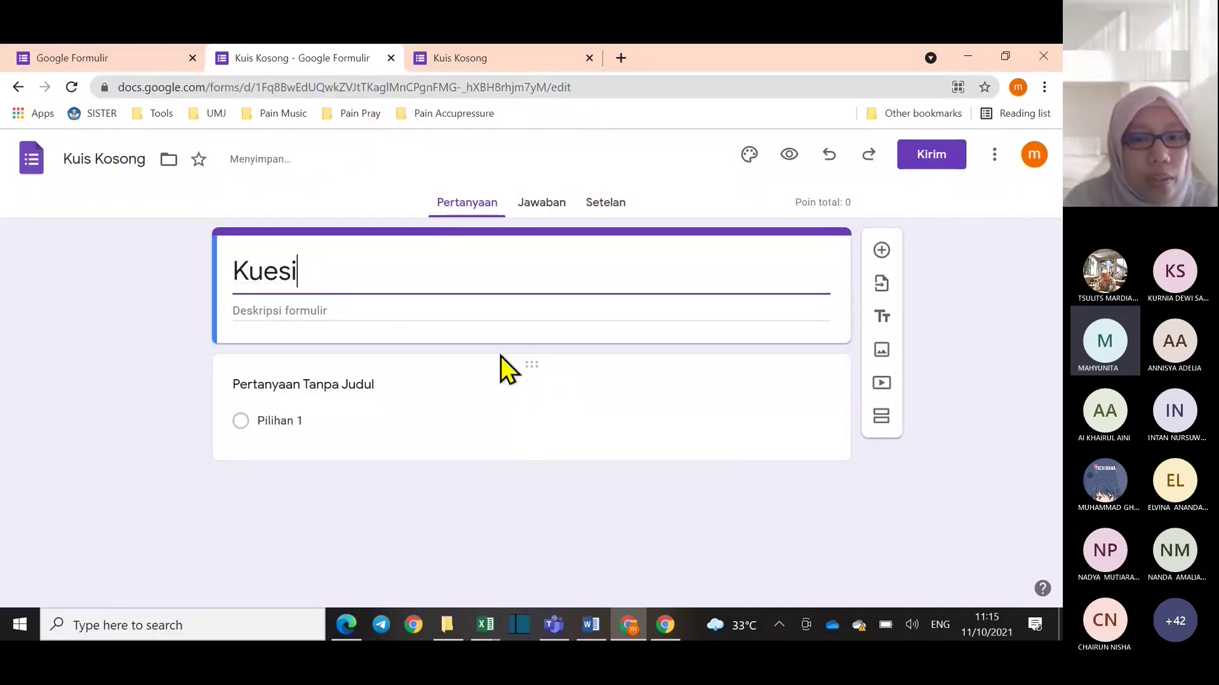
type("on")
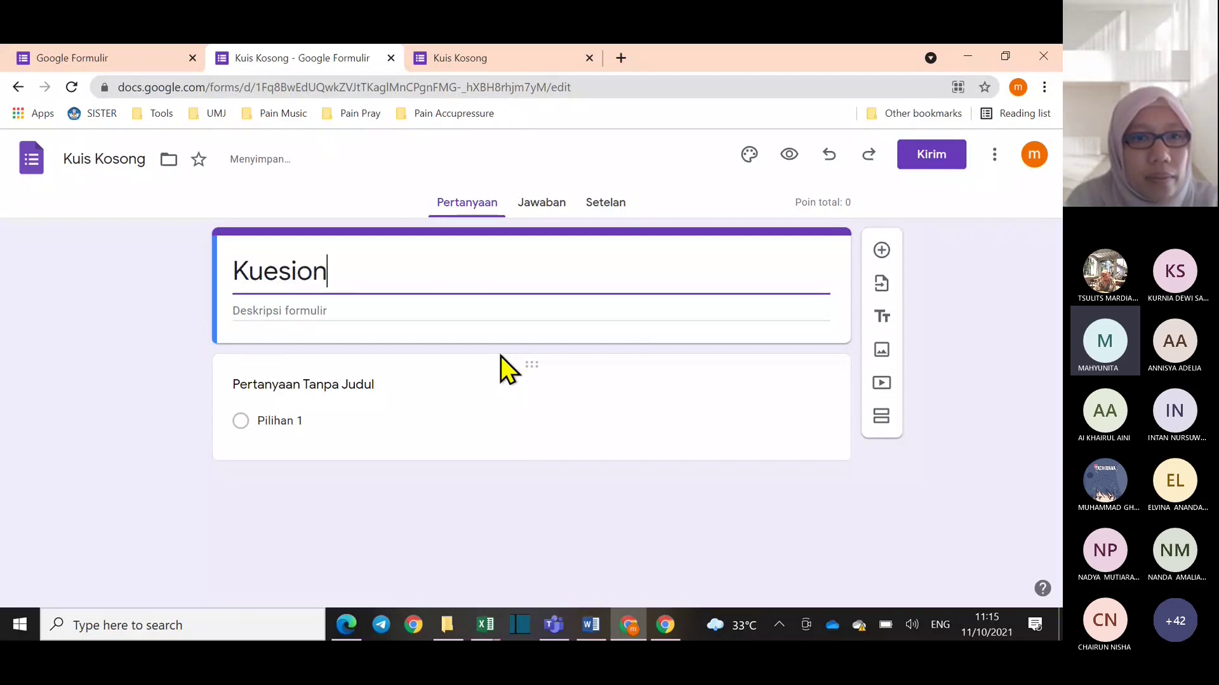
type("er E")
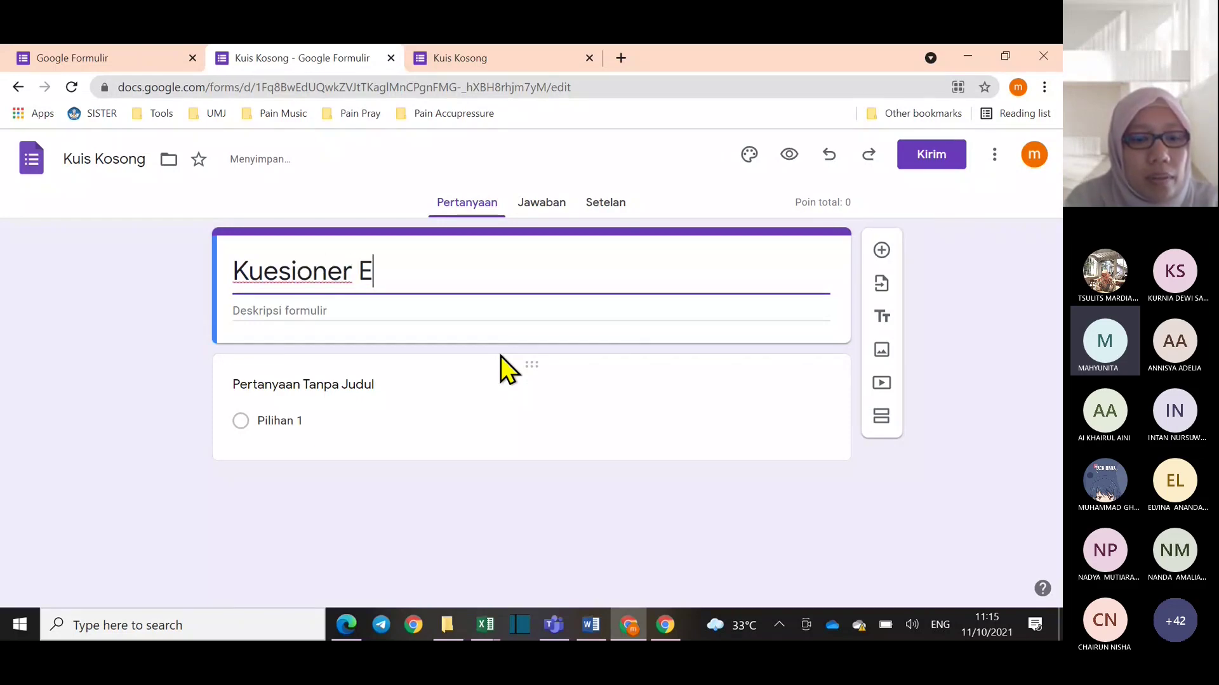
type("BP")
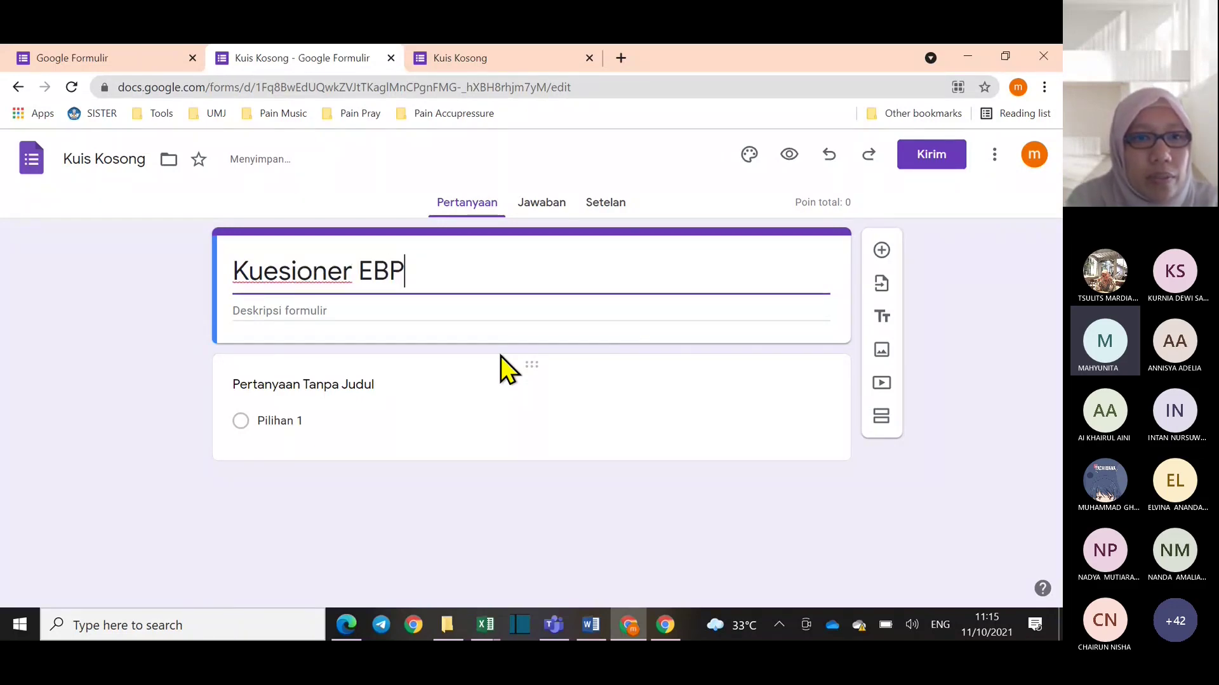
Enter "Kuesioner ini adalah..." as the form's description
left_click(365, 311)
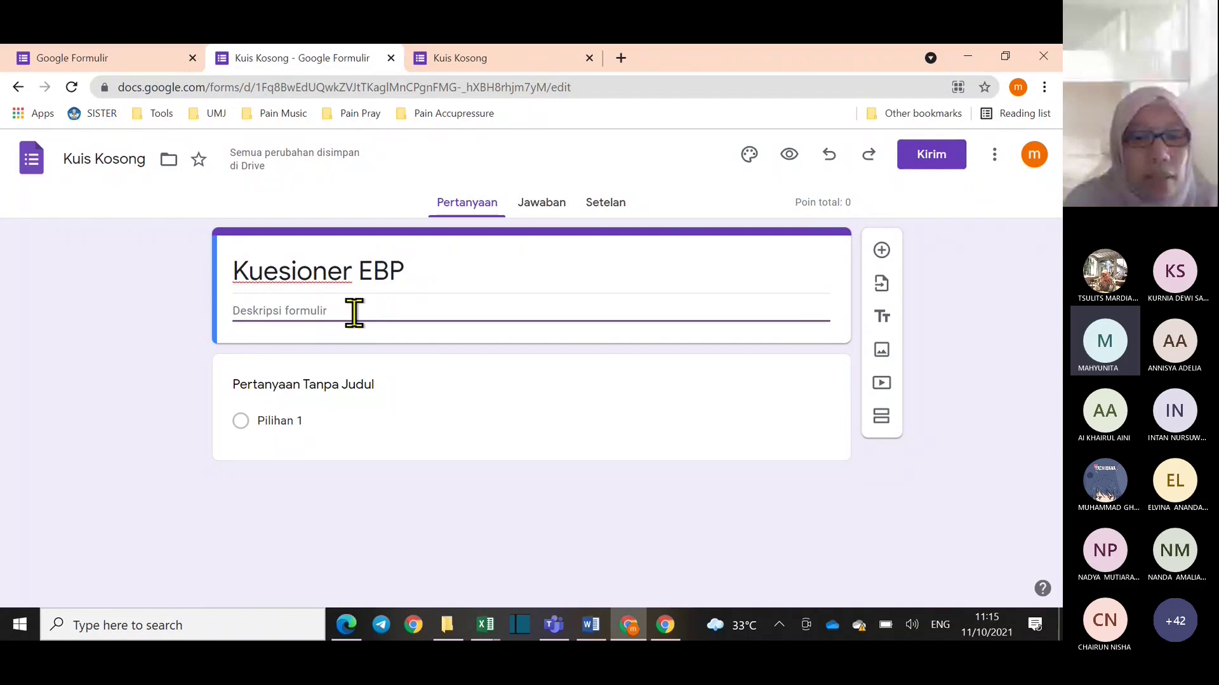
type("Kuesioner ini adal")
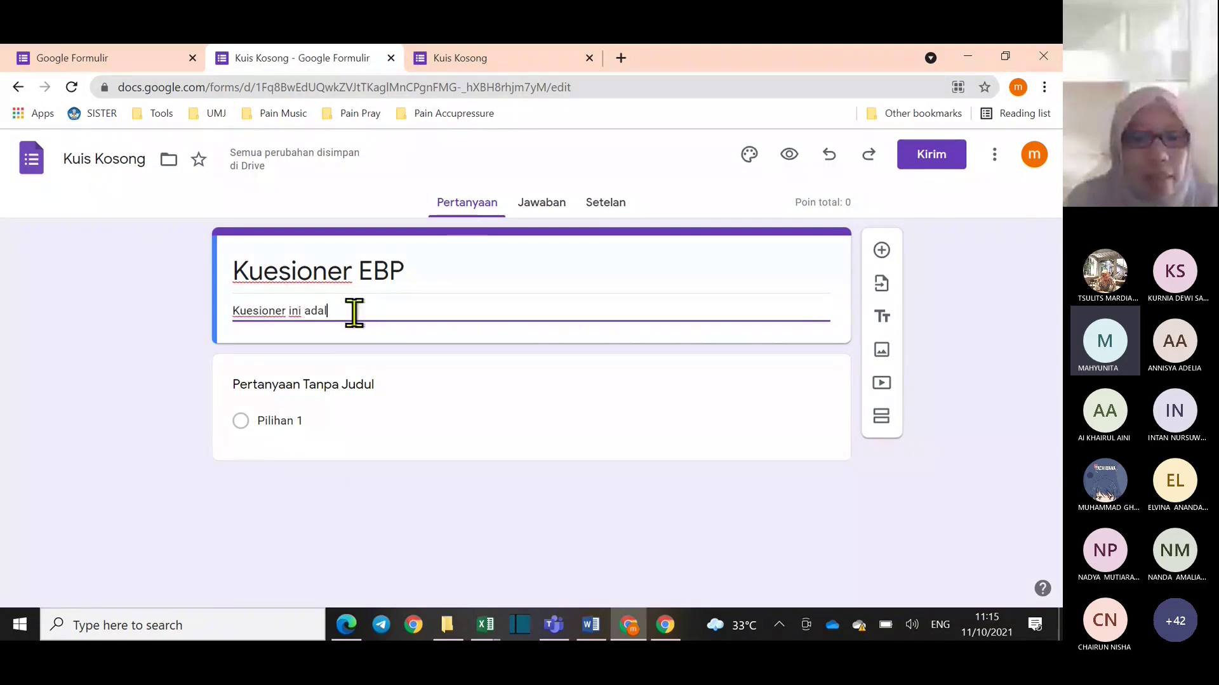
type("ah...")
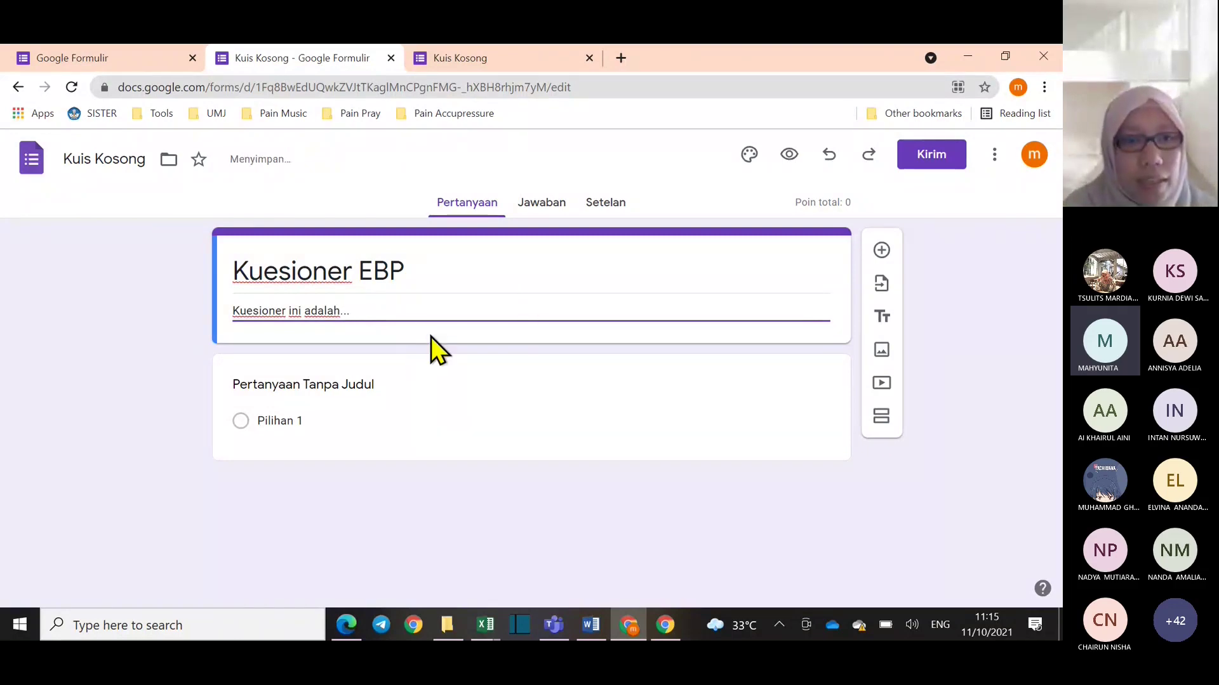
left_click(348, 389)
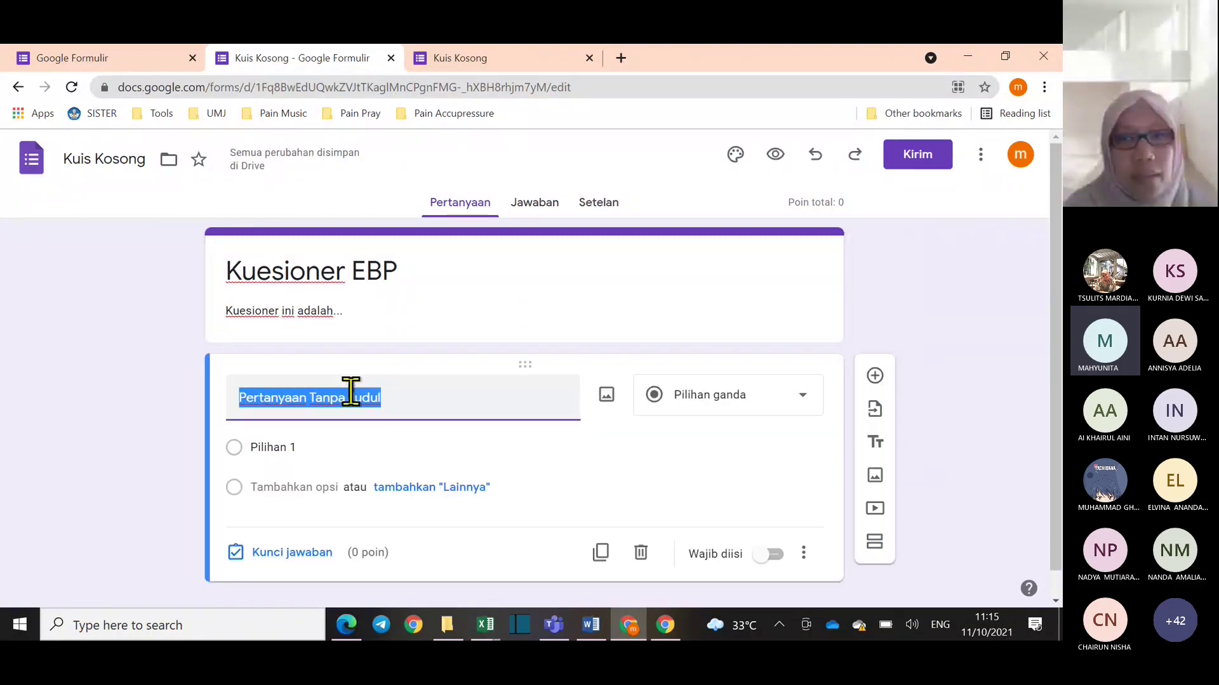
left_click(544, 314)
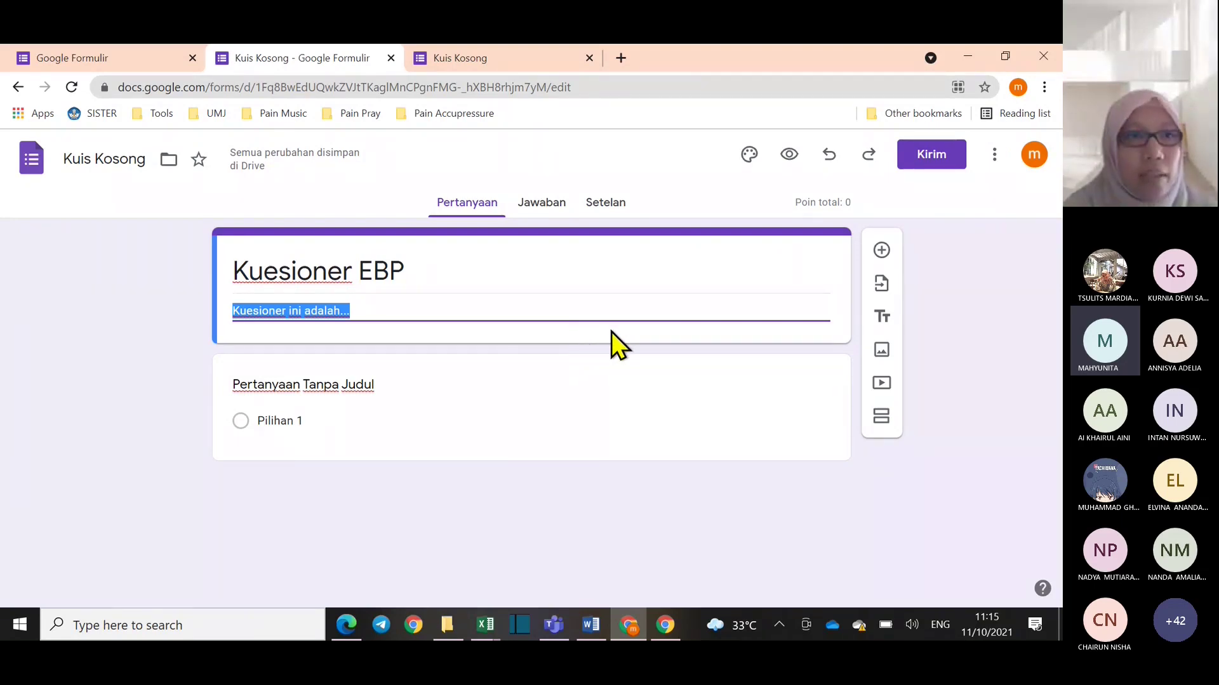
Open the recent form "Pendaftaran Acara" from the Forms home page and examine its header image, title and description
left_click(151, 50)
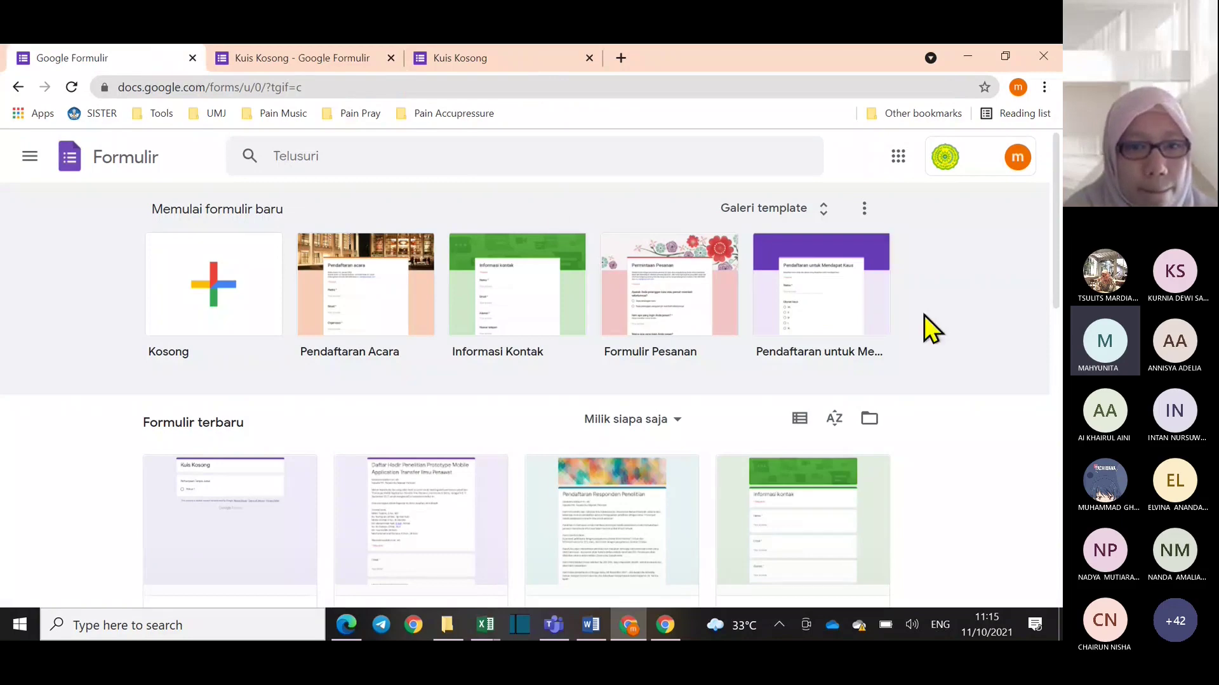
scroll(923, 314, "down", 1)
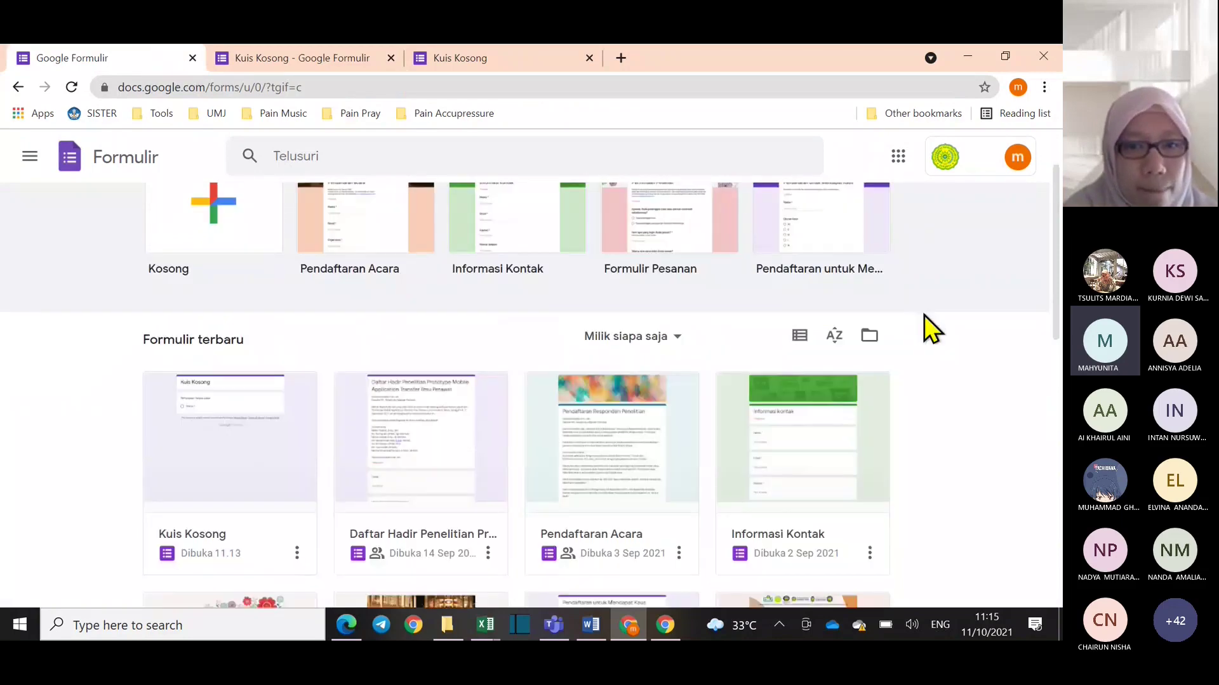
left_click(625, 430)
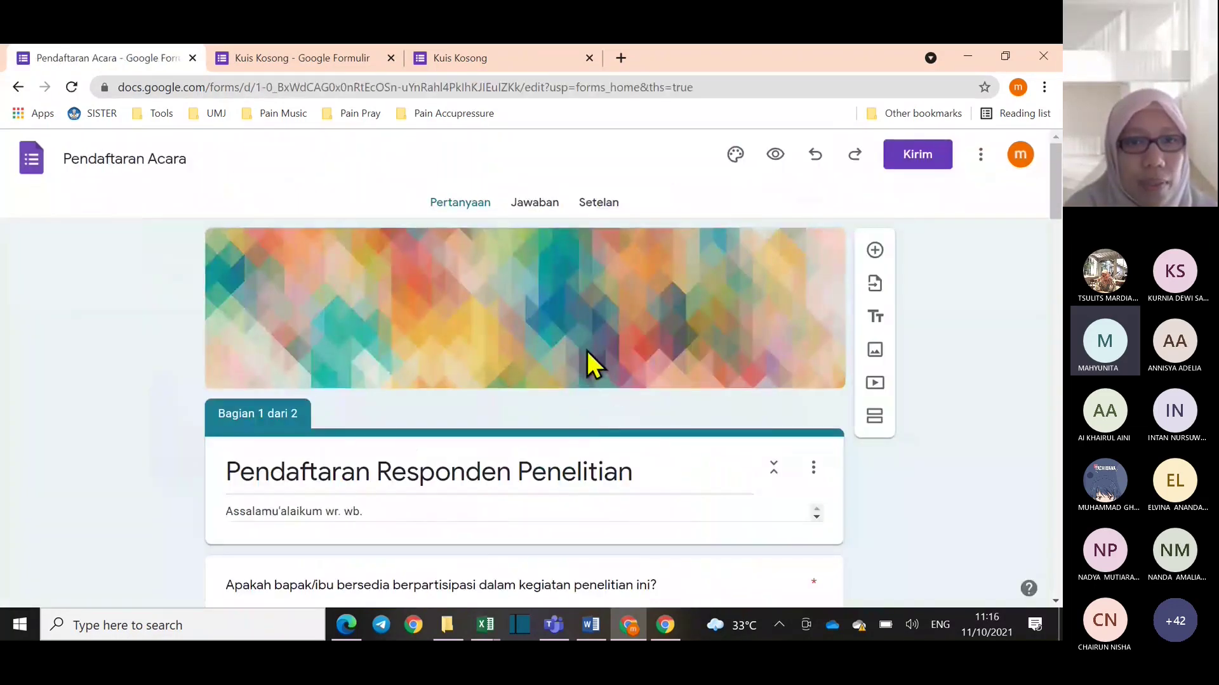
scroll(590, 355, "down", 5)
scroll(593, 353, "up", 2)
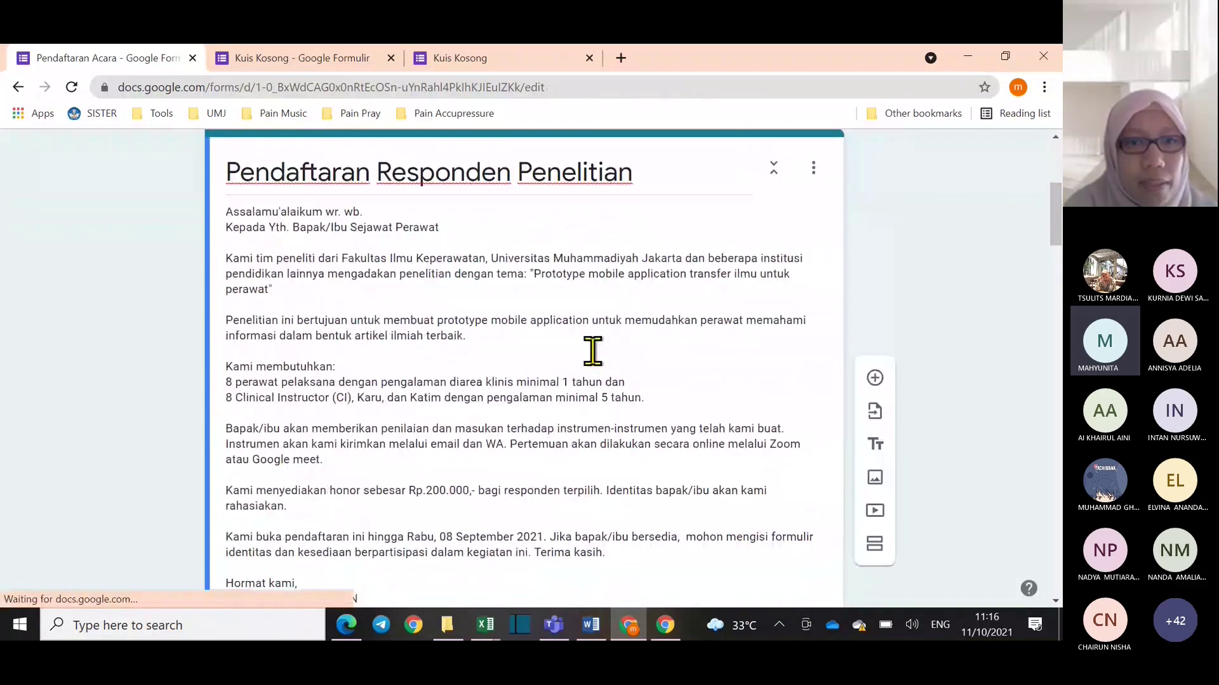
scroll(387, 256, "up", 1)
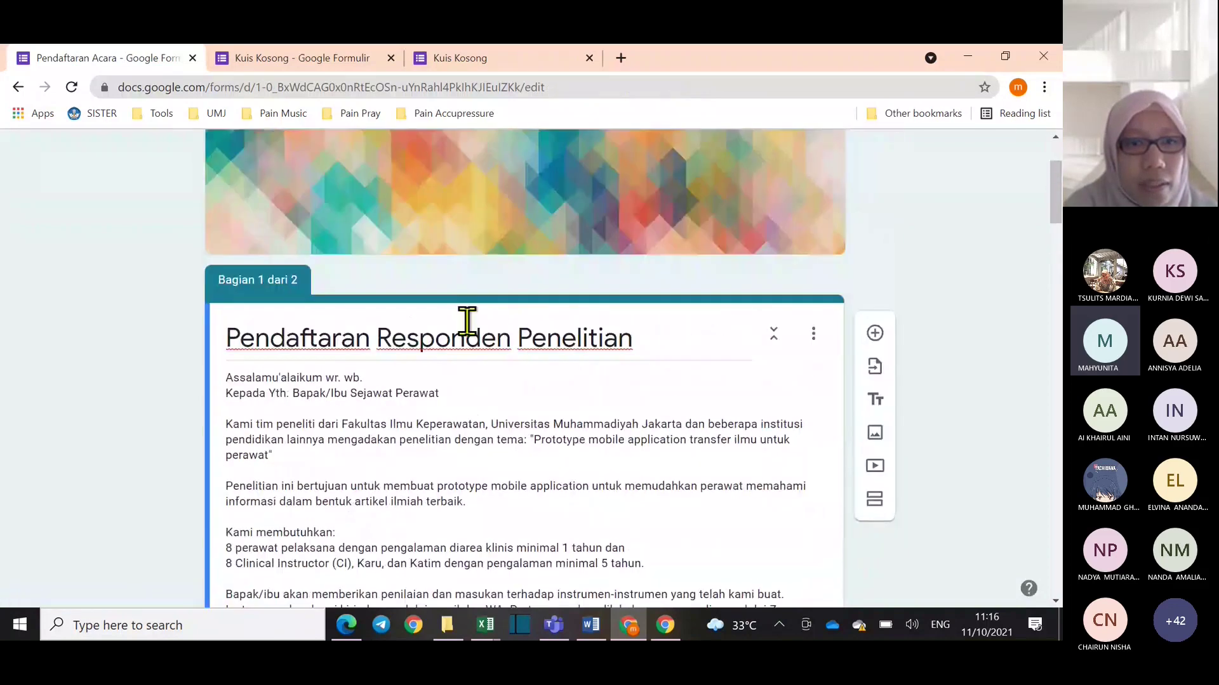
scroll(467, 322, "up", 1)
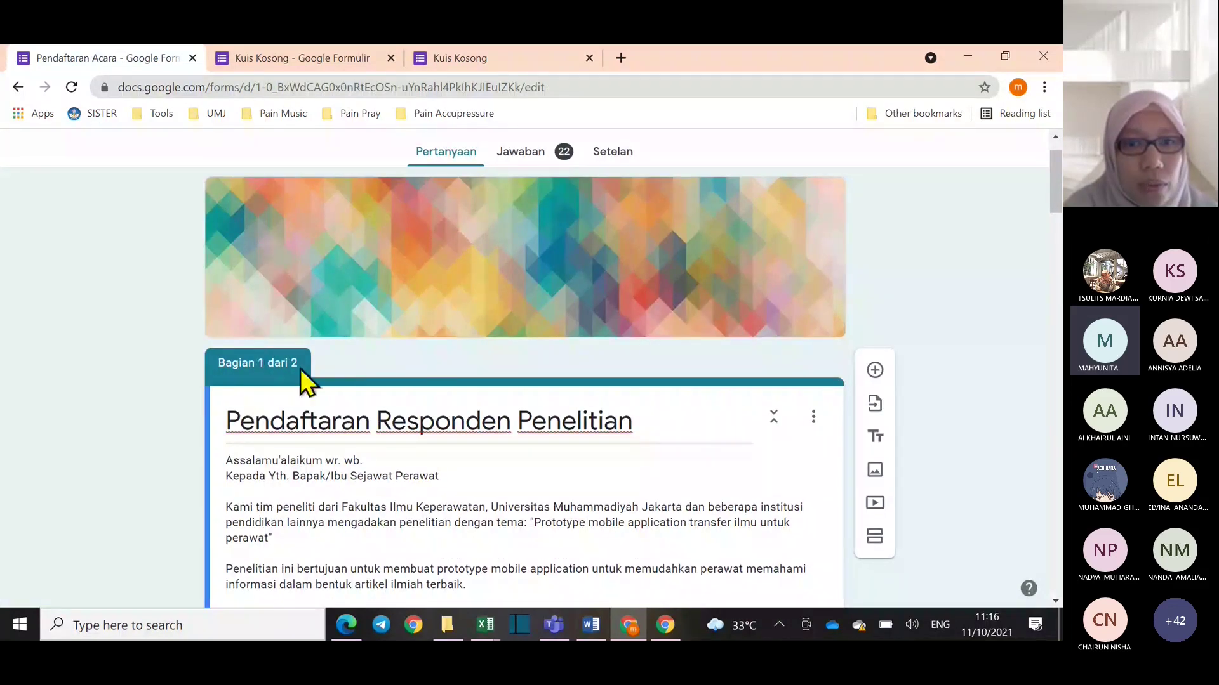
Examine the example form's description, its participation and schedule questions, and the start of its Identitas section
scroll(512, 397, "down", 1)
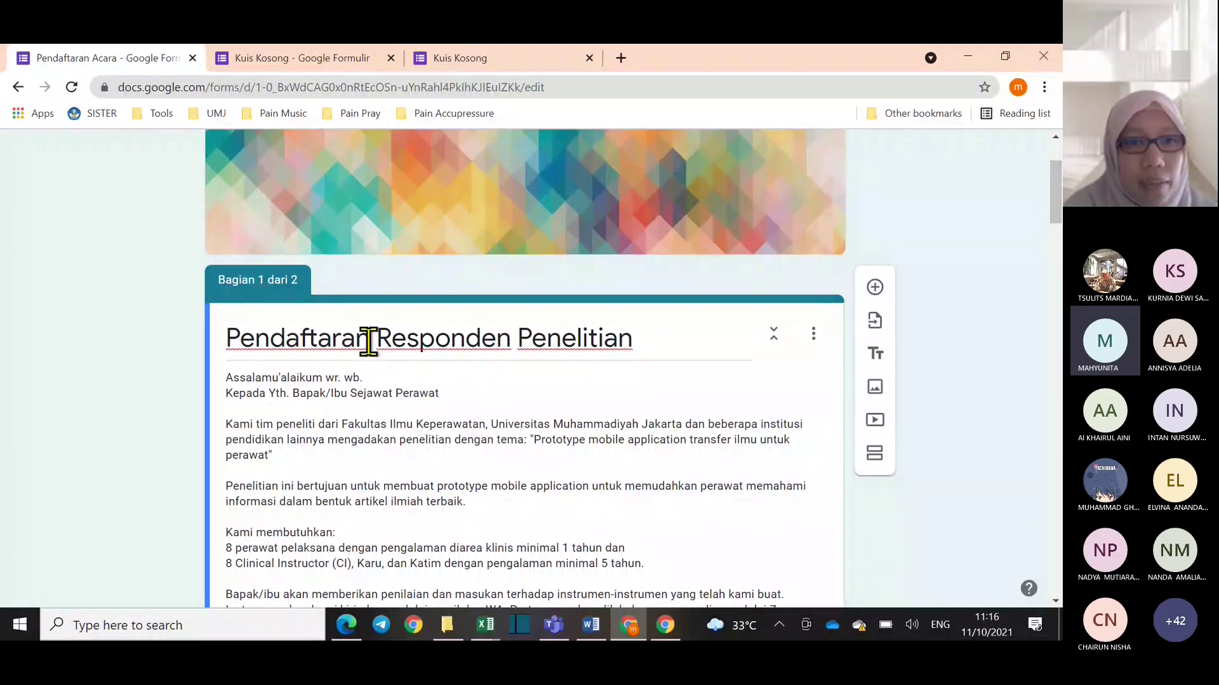
scroll(444, 343, "down", 1)
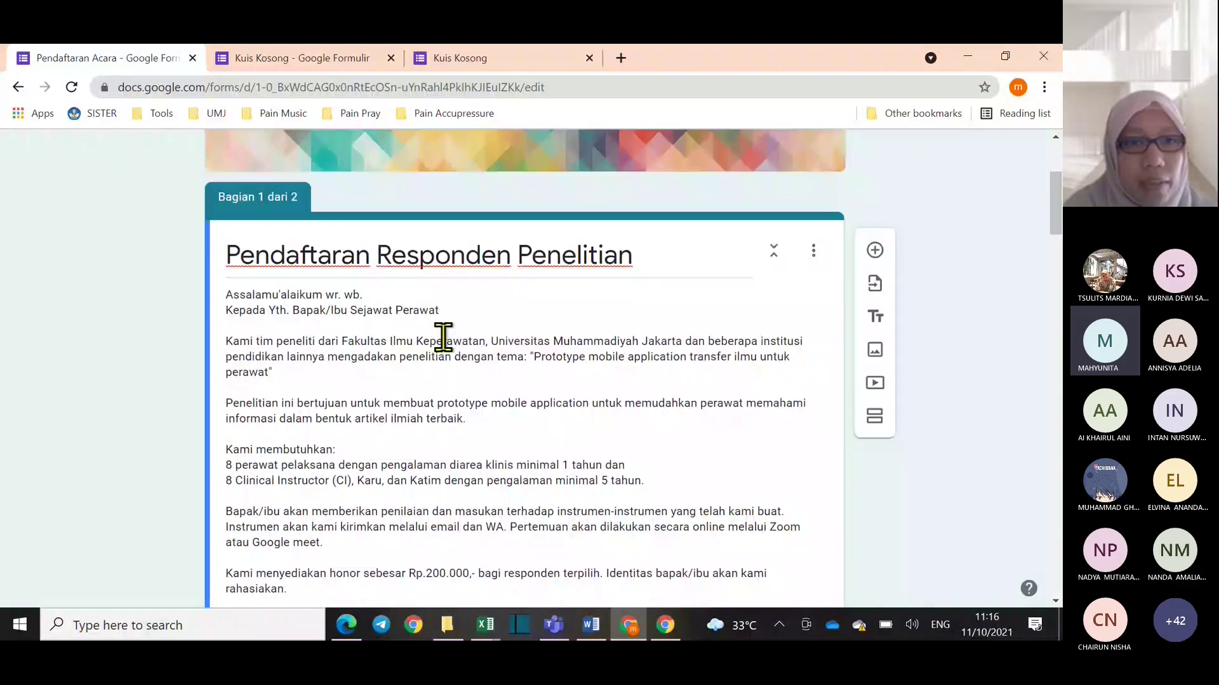
scroll(567, 476, "down", 1)
scroll(566, 477, "down", 4)
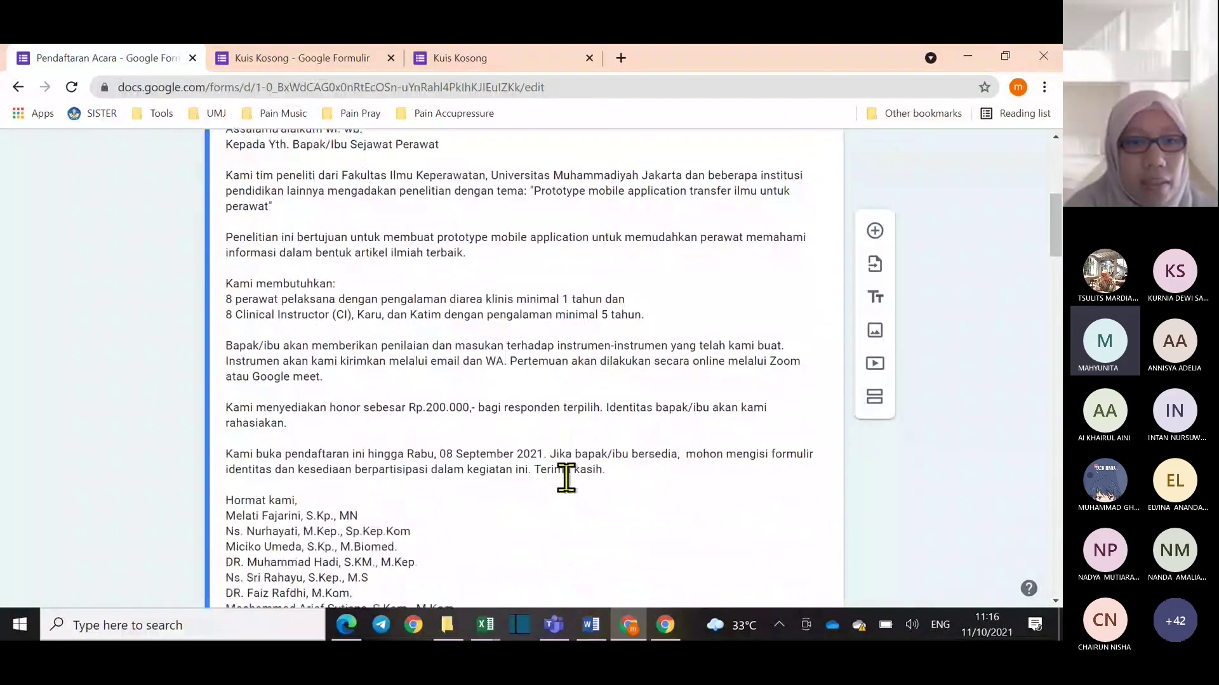
scroll(566, 480, "down", 2)
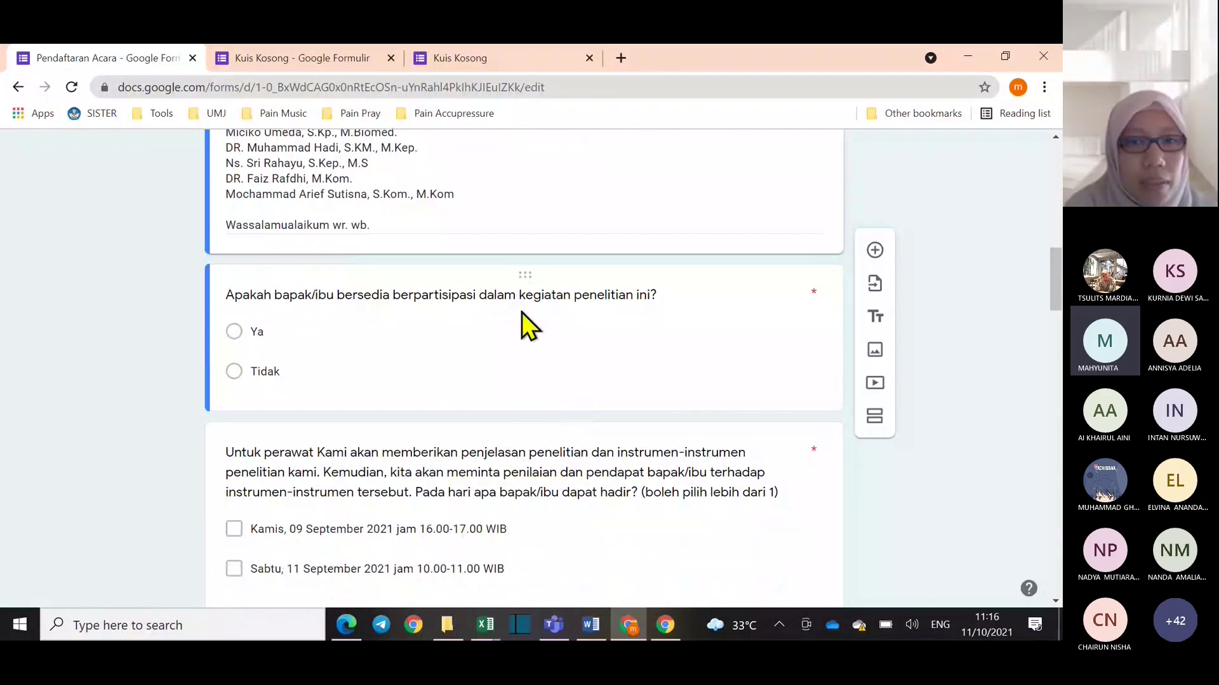
scroll(642, 357, "down", 1)
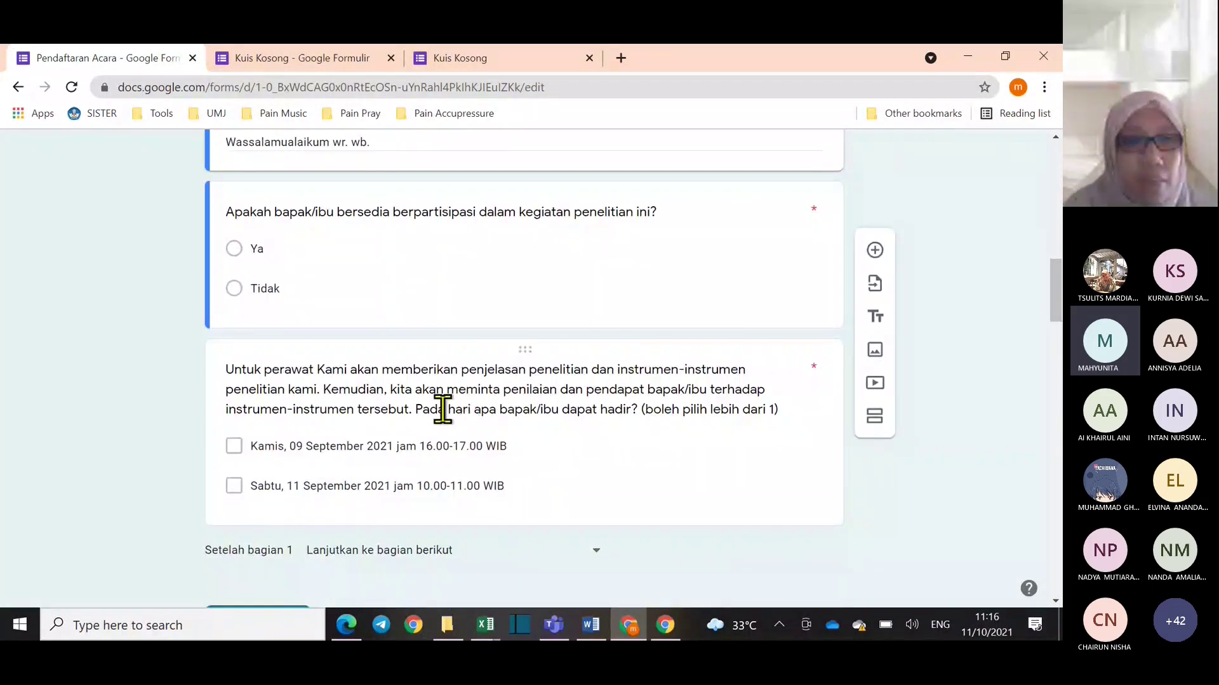
scroll(541, 484, "down", 1)
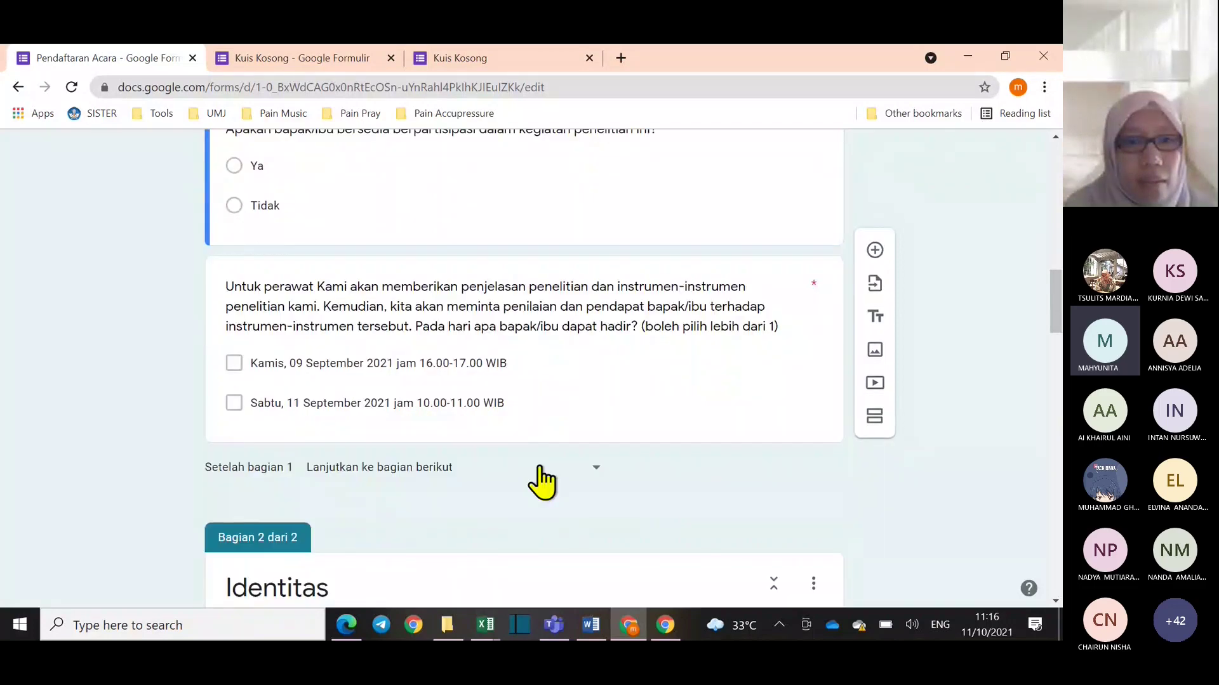
scroll(541, 485, "up", 2)
scroll(541, 484, "down", 2)
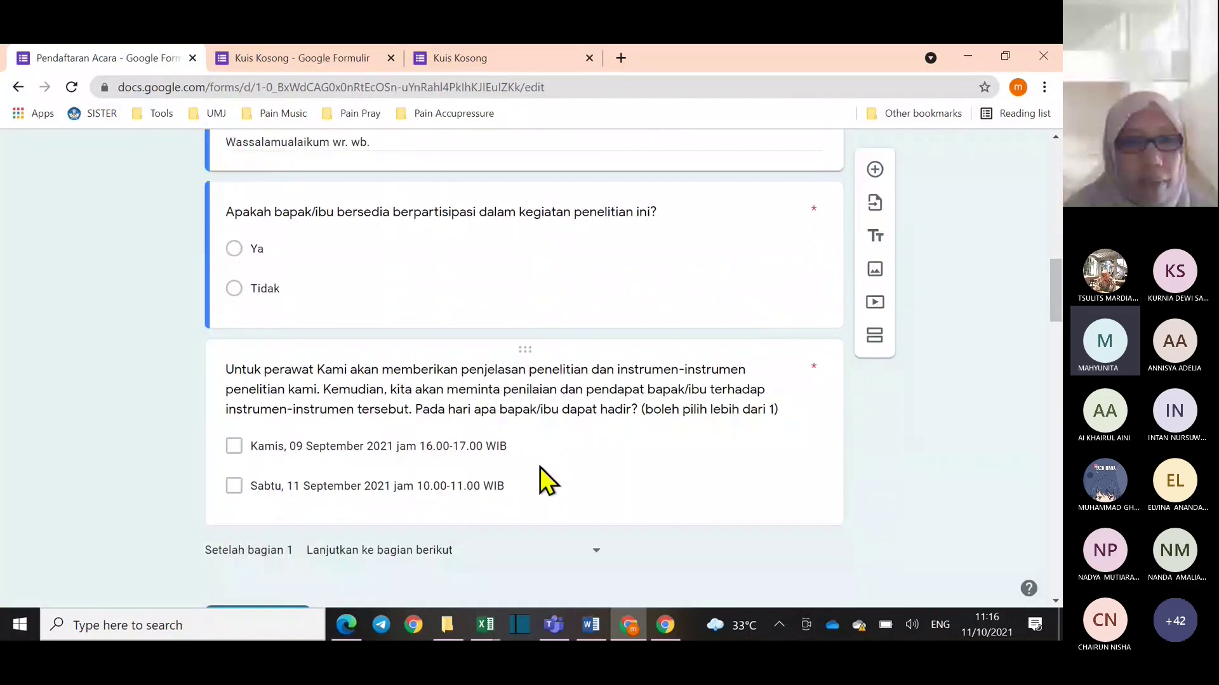
scroll(542, 484, "down", 2)
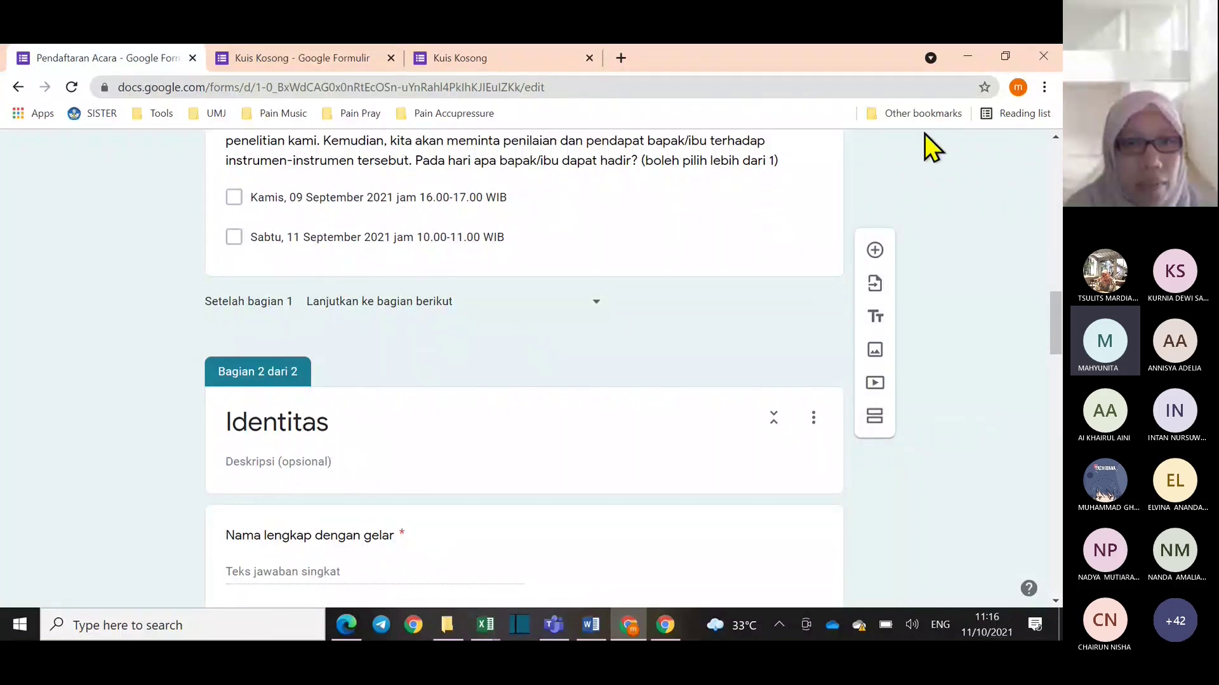
Copy the example form's opening description text, from the greeting through the paragraph on the research purpose
scroll(946, 273, "up", 8)
scroll(931, 275, "up", 5)
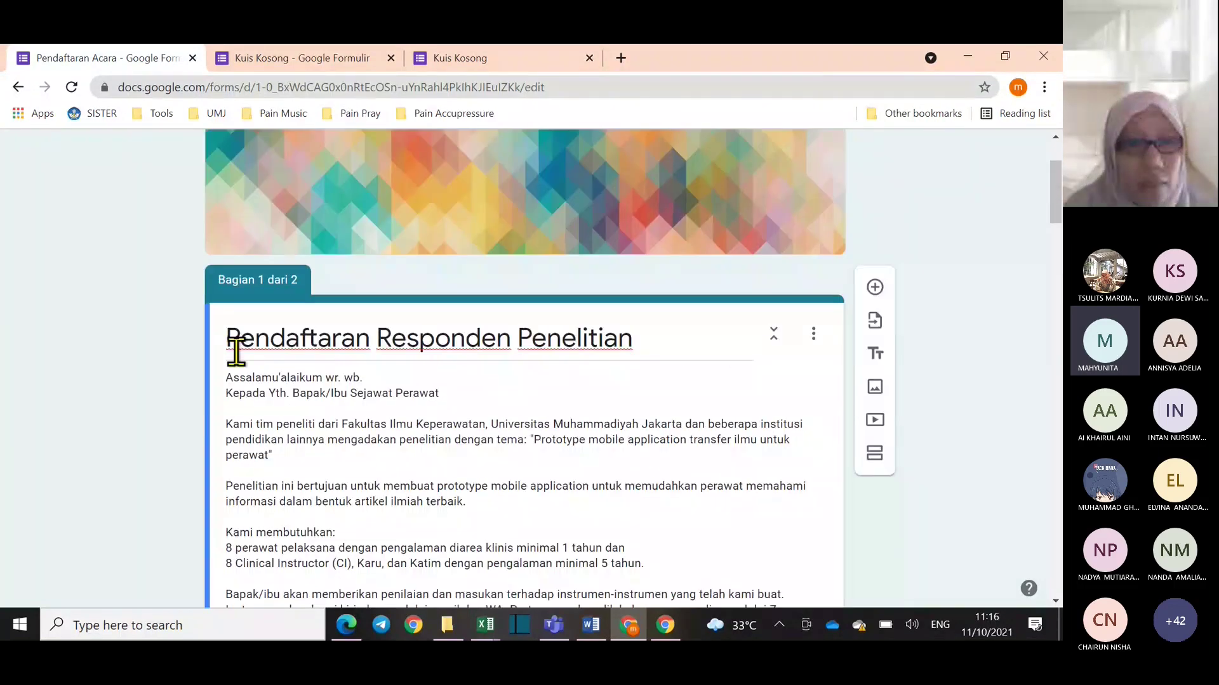
left_click(235, 381)
key("ctrl+a")
scroll(460, 412, "down", 5)
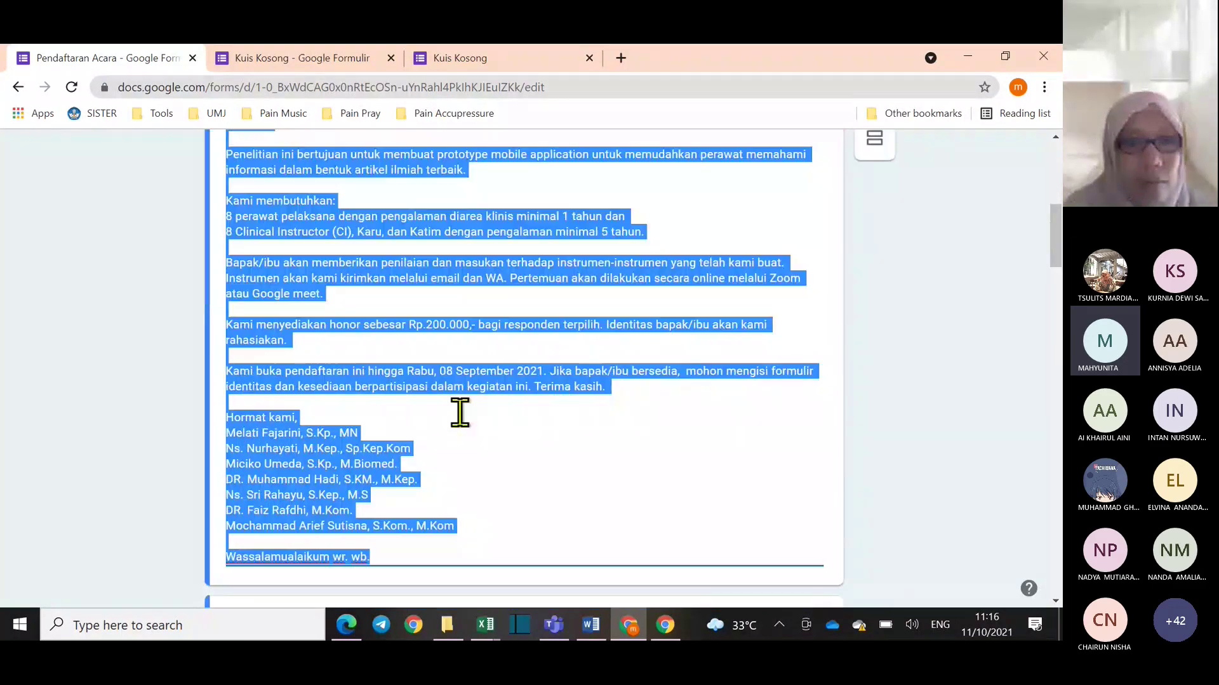
left_click(460, 412)
scroll(305, 235, "up", 3)
left_click_drag(232, 212, 481, 341)
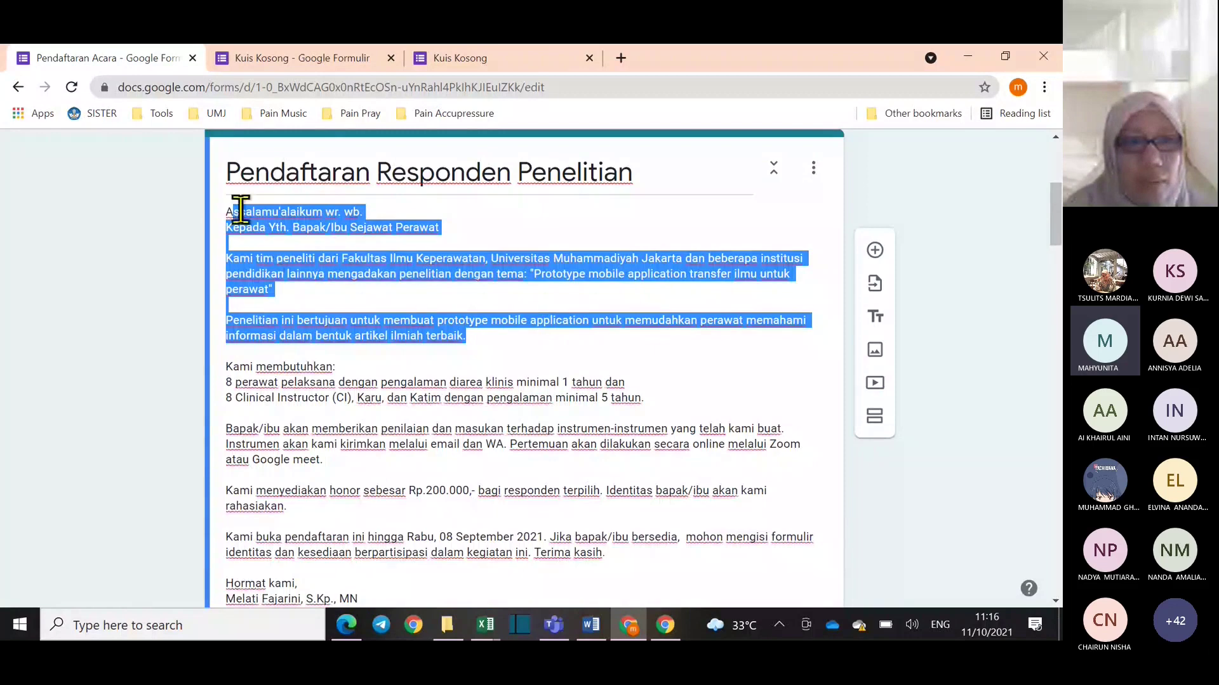
left_click(235, 212)
left_click_drag(235, 211, 468, 337)
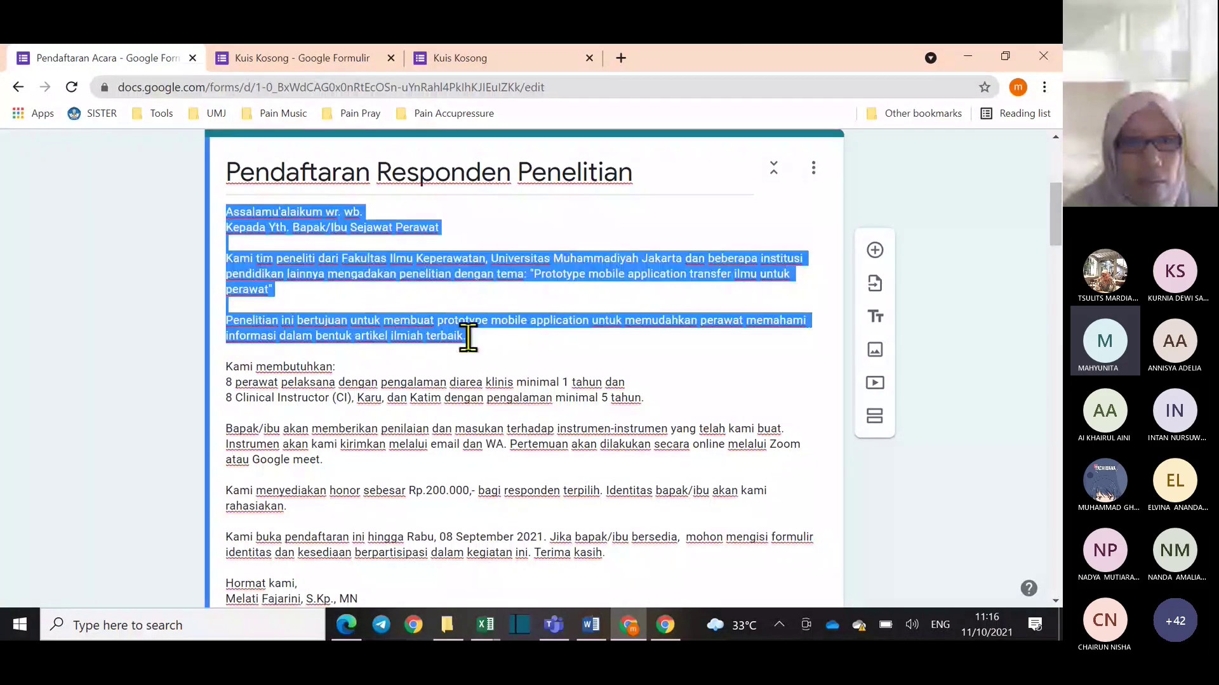
right_click(366, 274)
left_click(382, 333)
Replace the Kuesioner EBP form's description with the copied introduction text
left_click(470, 56)
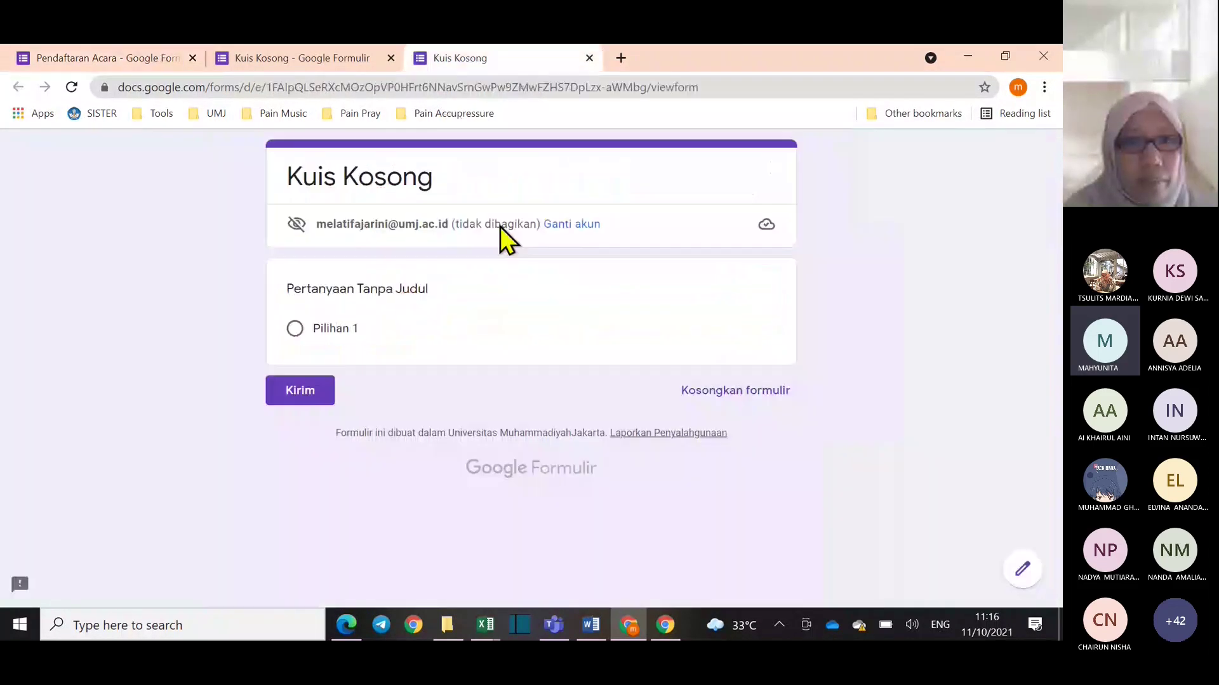
left_click(342, 68)
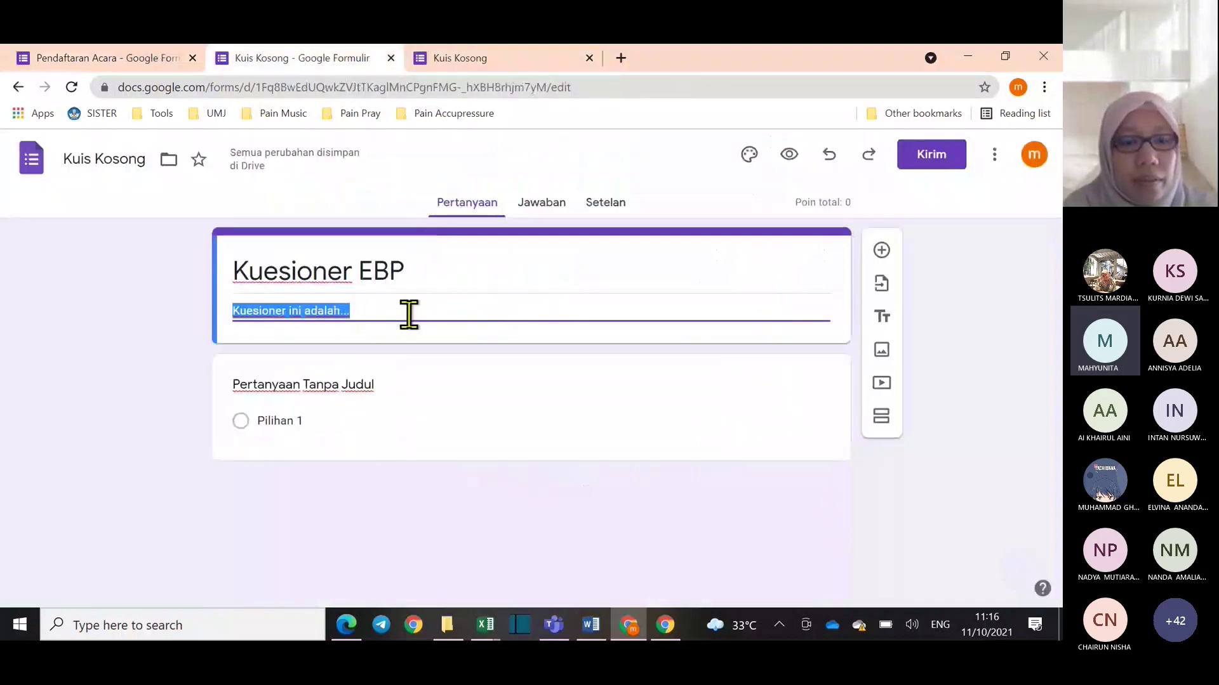
key("ctrl+v")
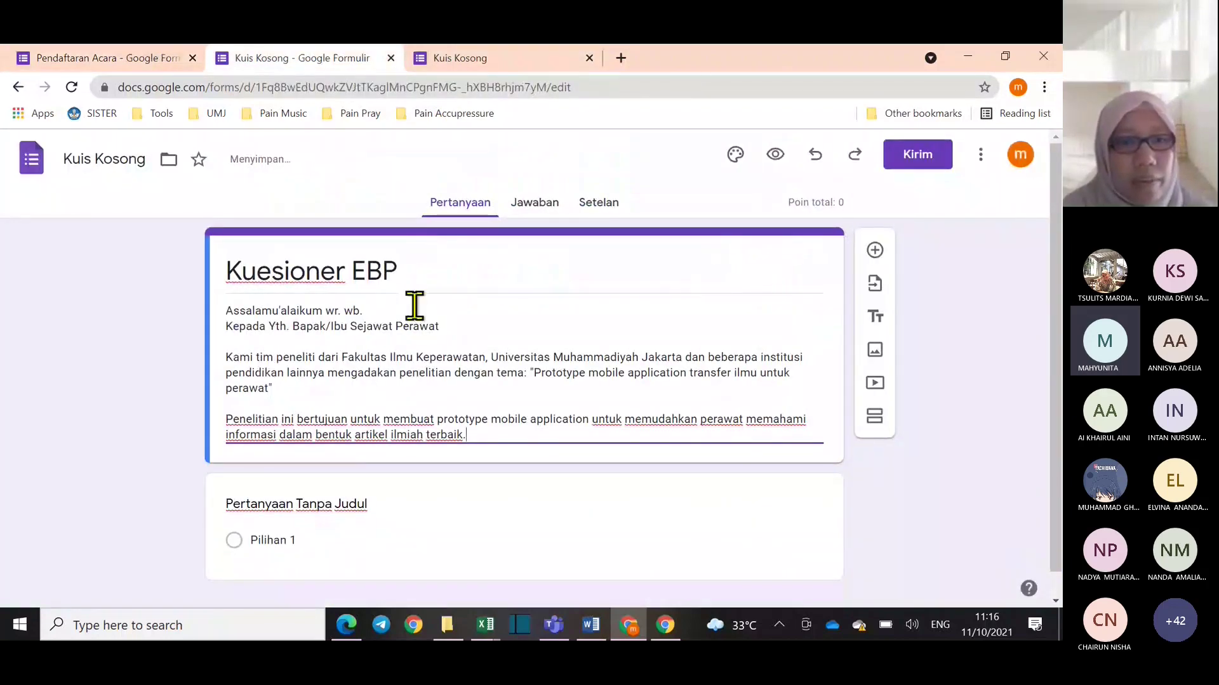
scroll(429, 282, "down", 1)
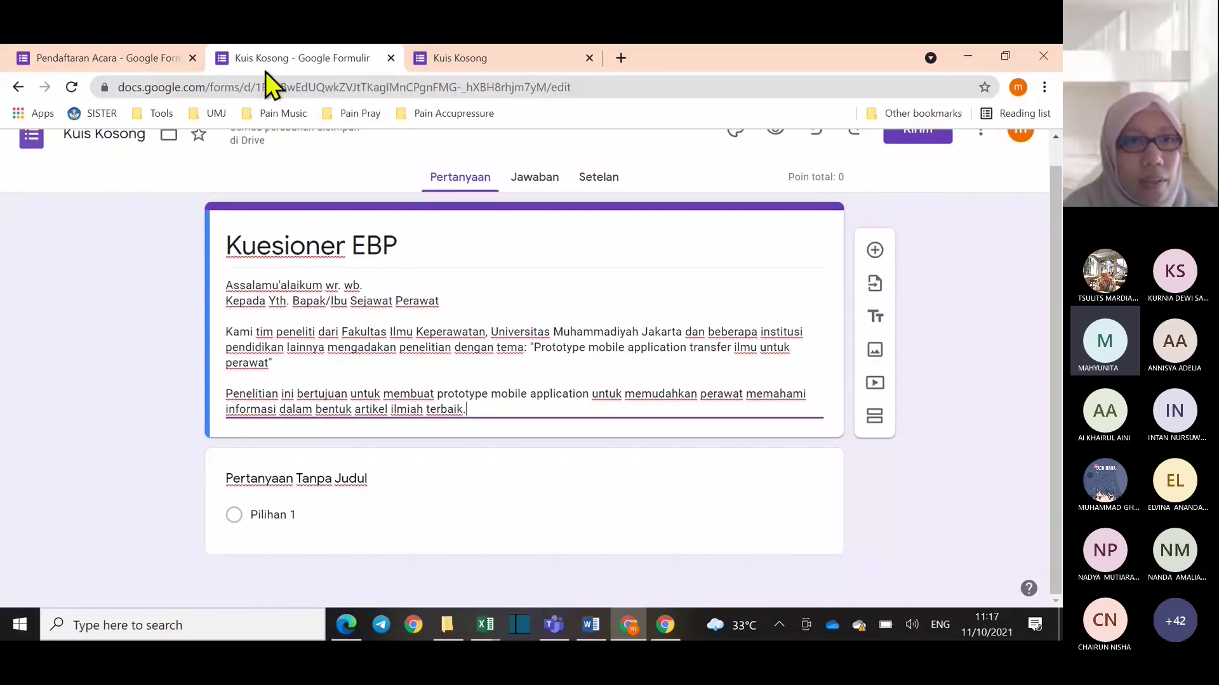
Check the example form's questions, and add a new question below the Kuesioner EBP description with the type Jawaban singkat
left_click(140, 59)
scroll(562, 476, "down", 8)
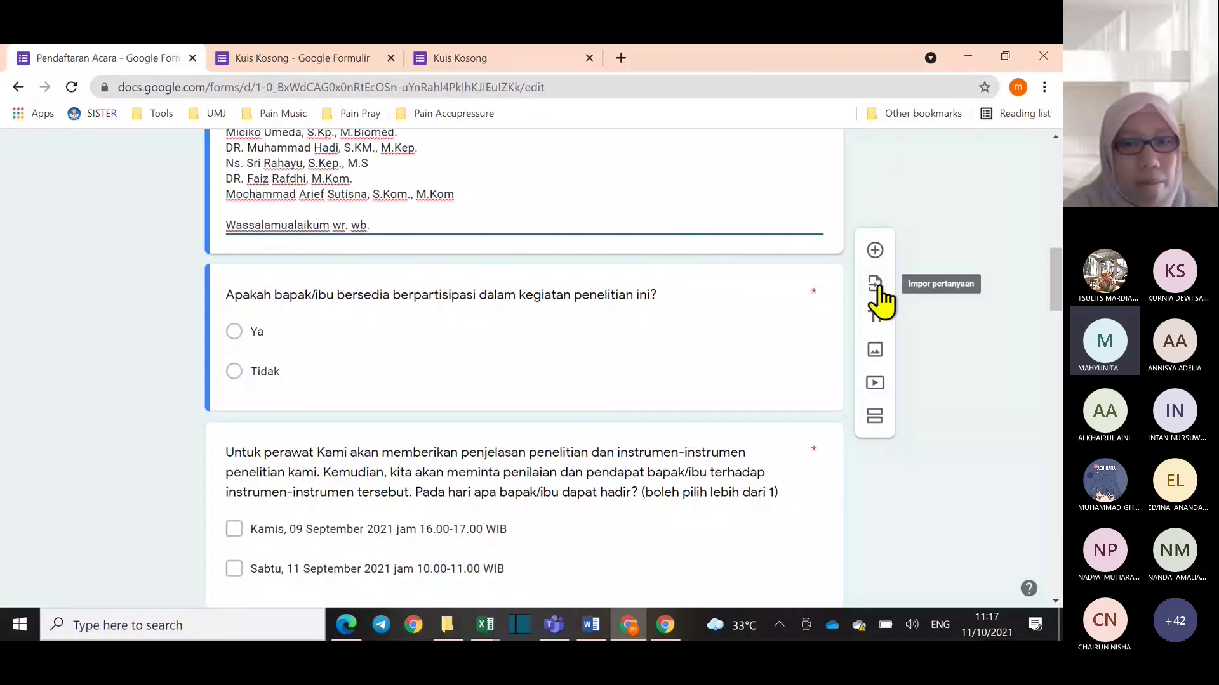
left_click(462, 56)
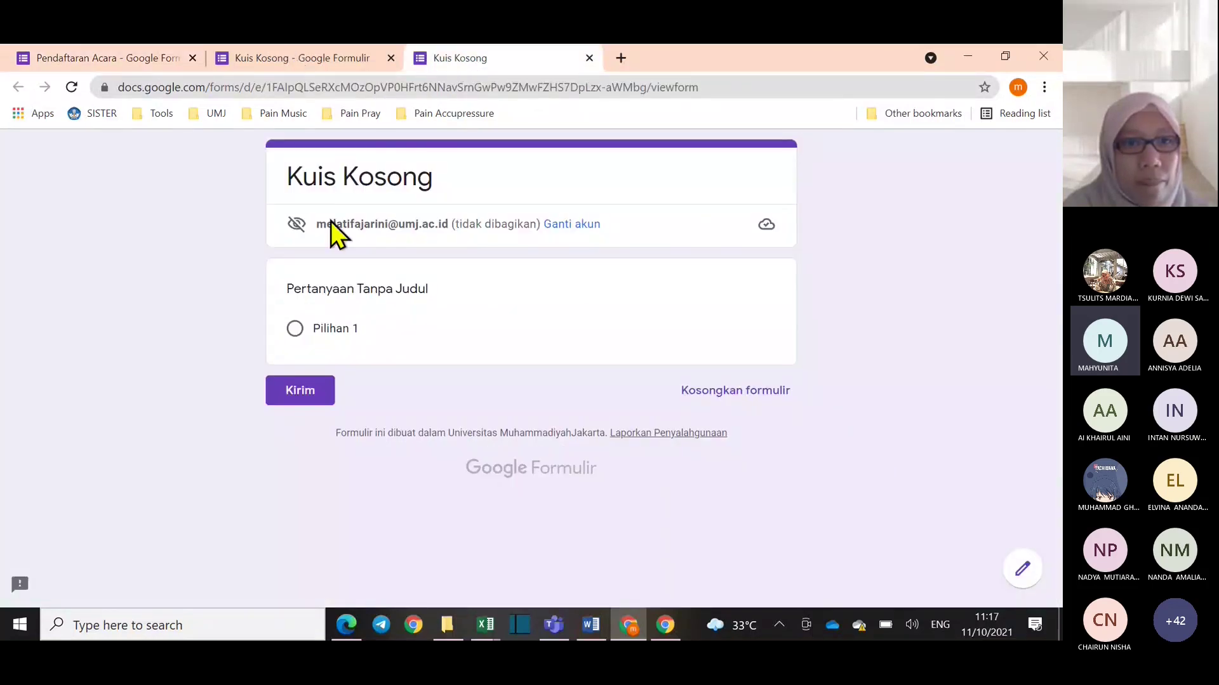
left_click(331, 66)
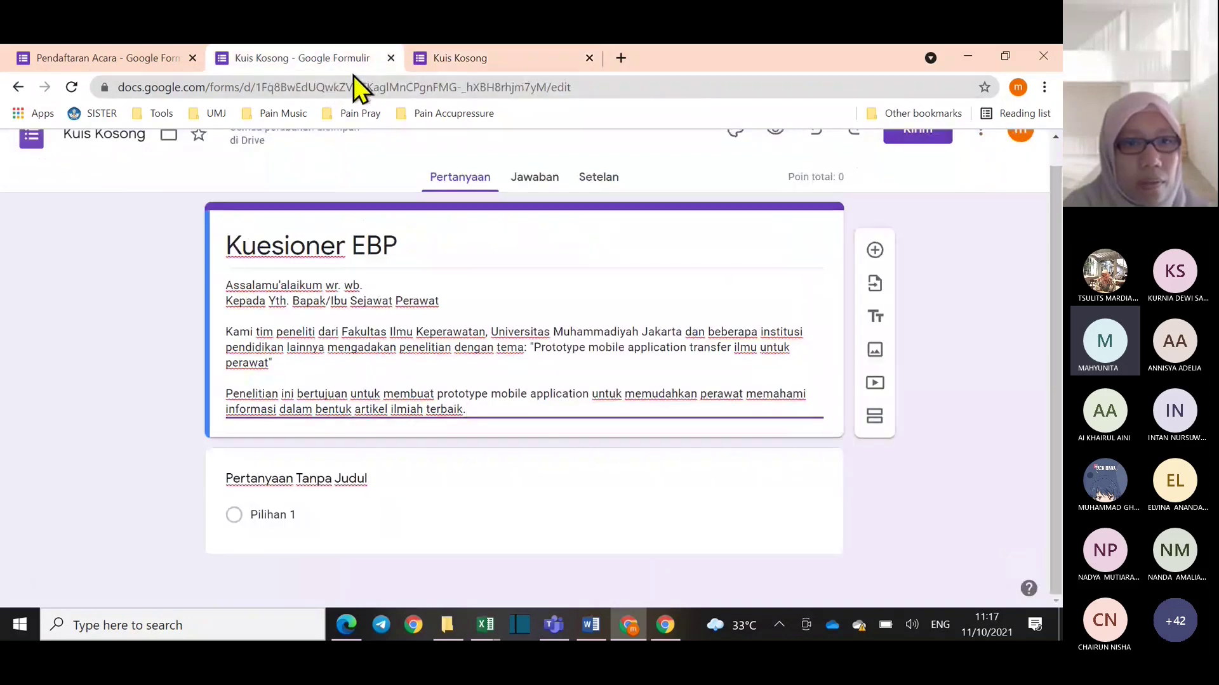
left_click(875, 251)
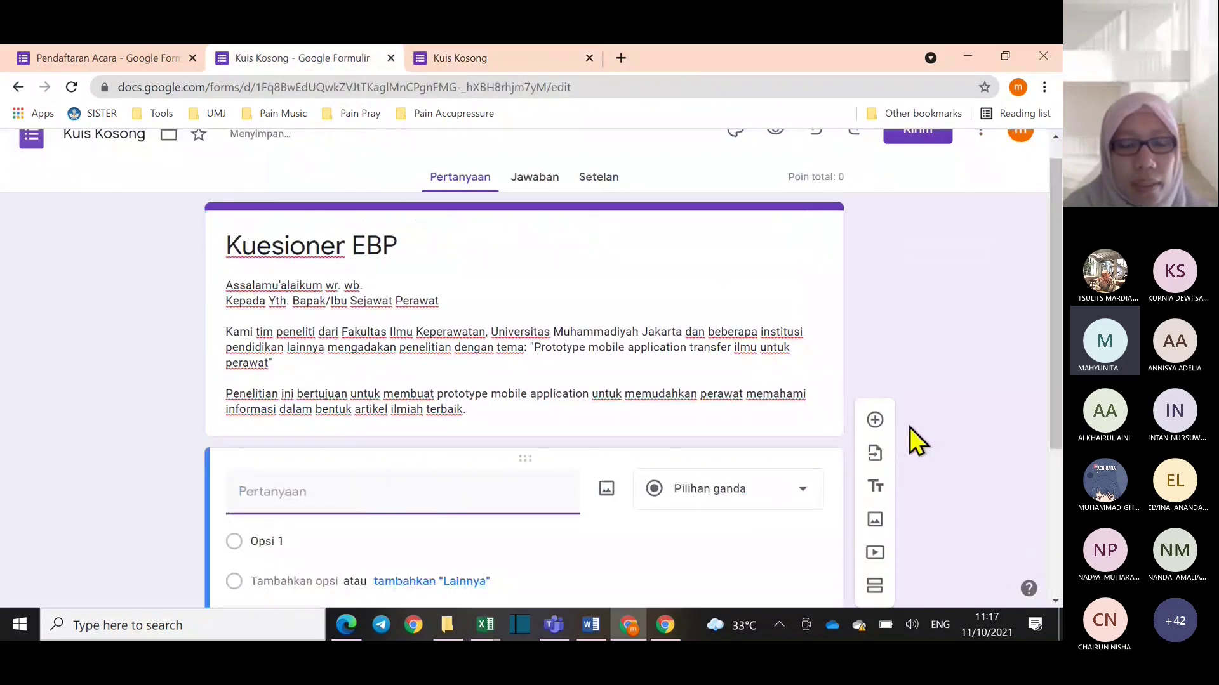
left_click(557, 489)
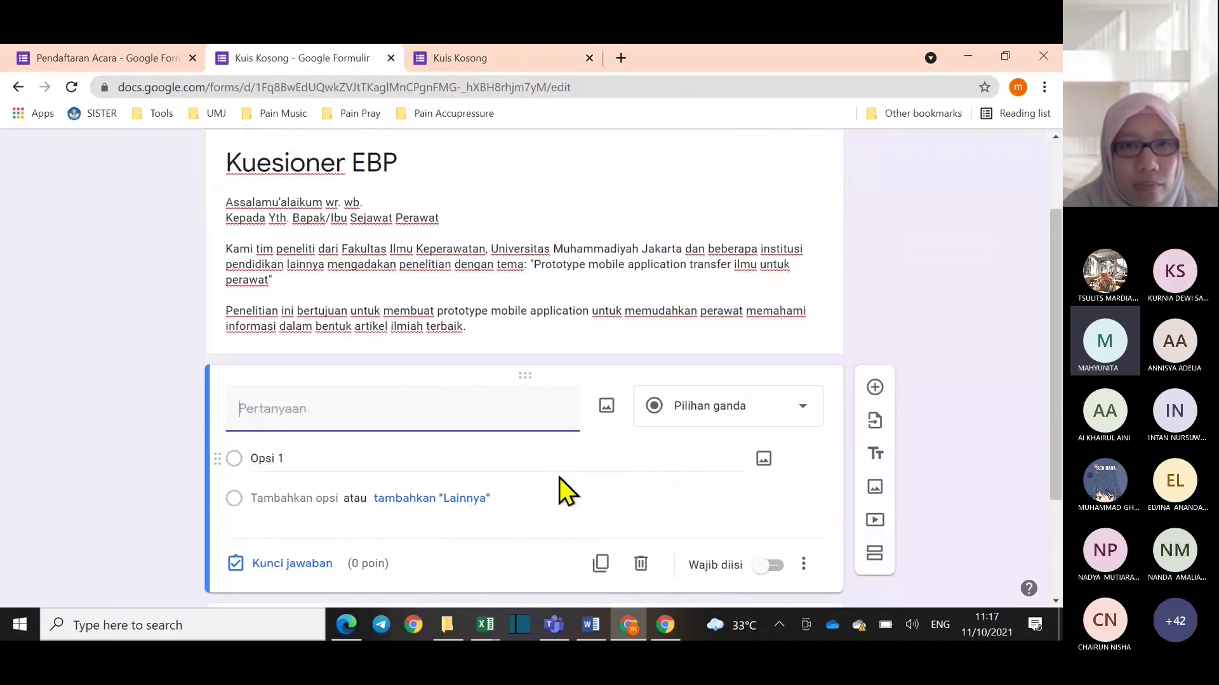
left_click(802, 409)
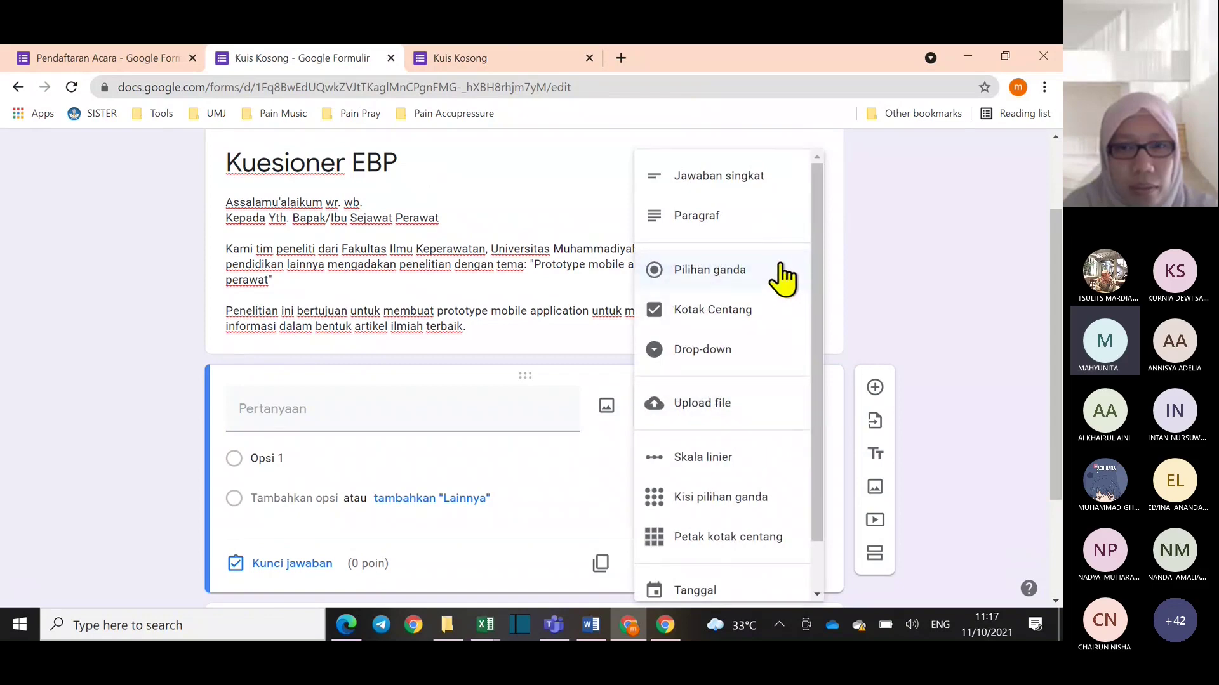
left_click(767, 179)
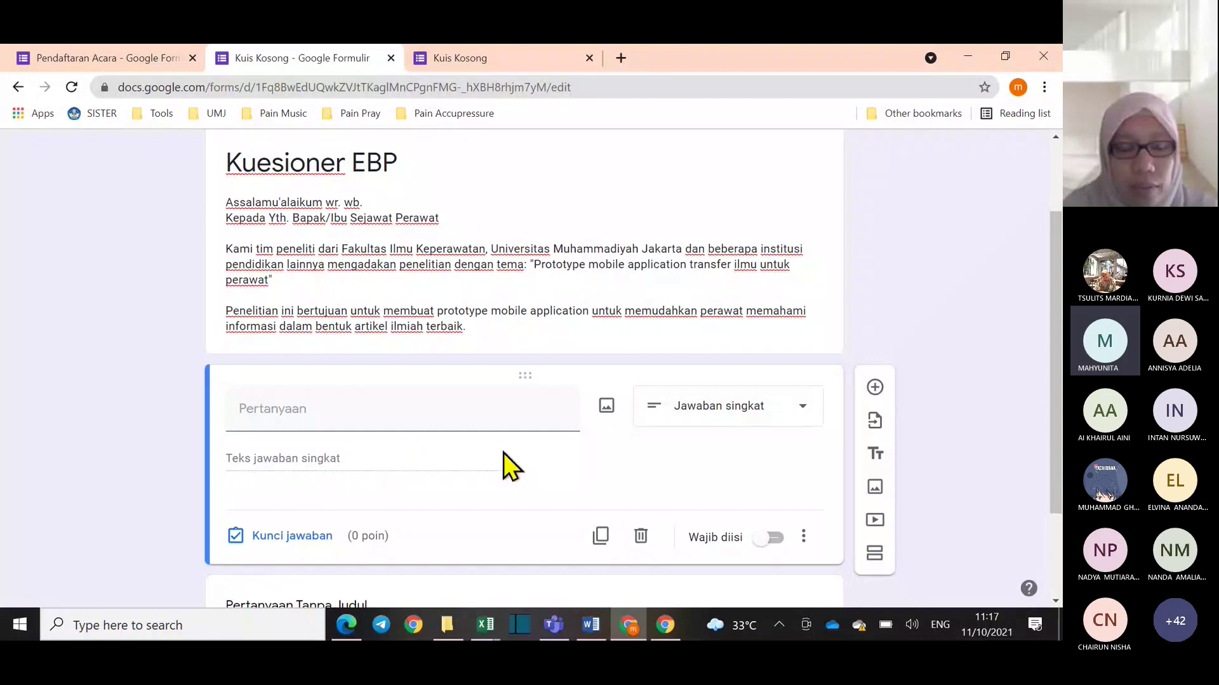
Change the new question's type to Paragraf and view the options for inserting an image into the question
left_click(796, 415)
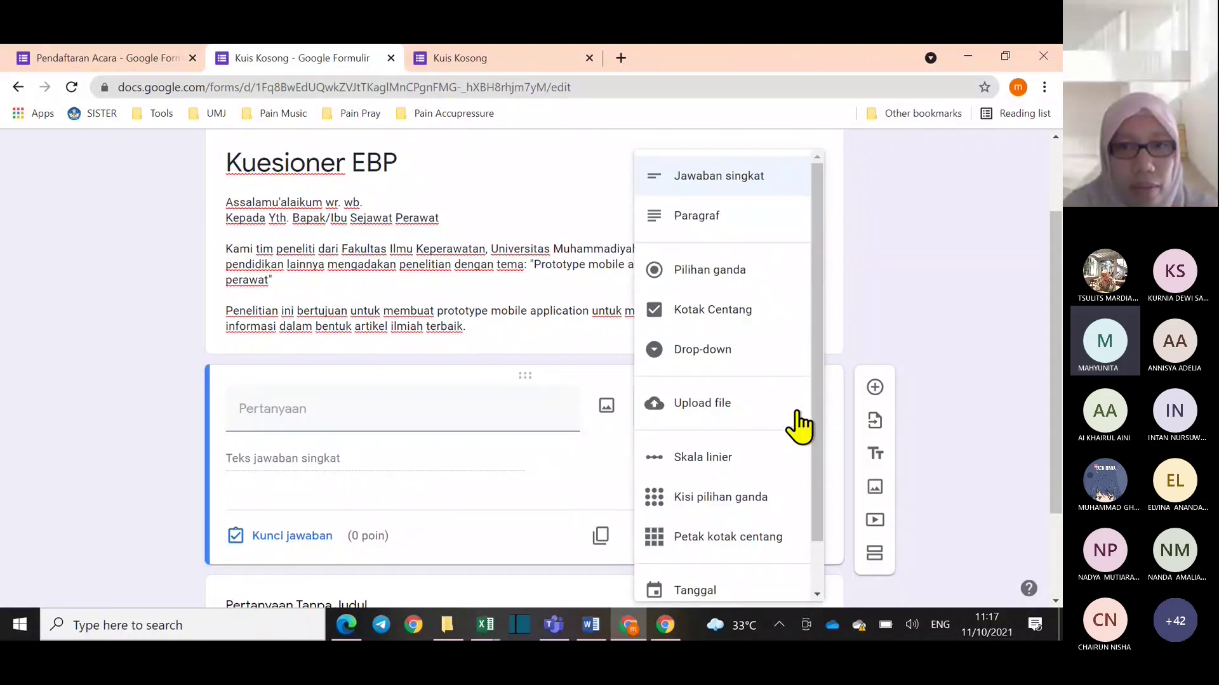
left_click(687, 219)
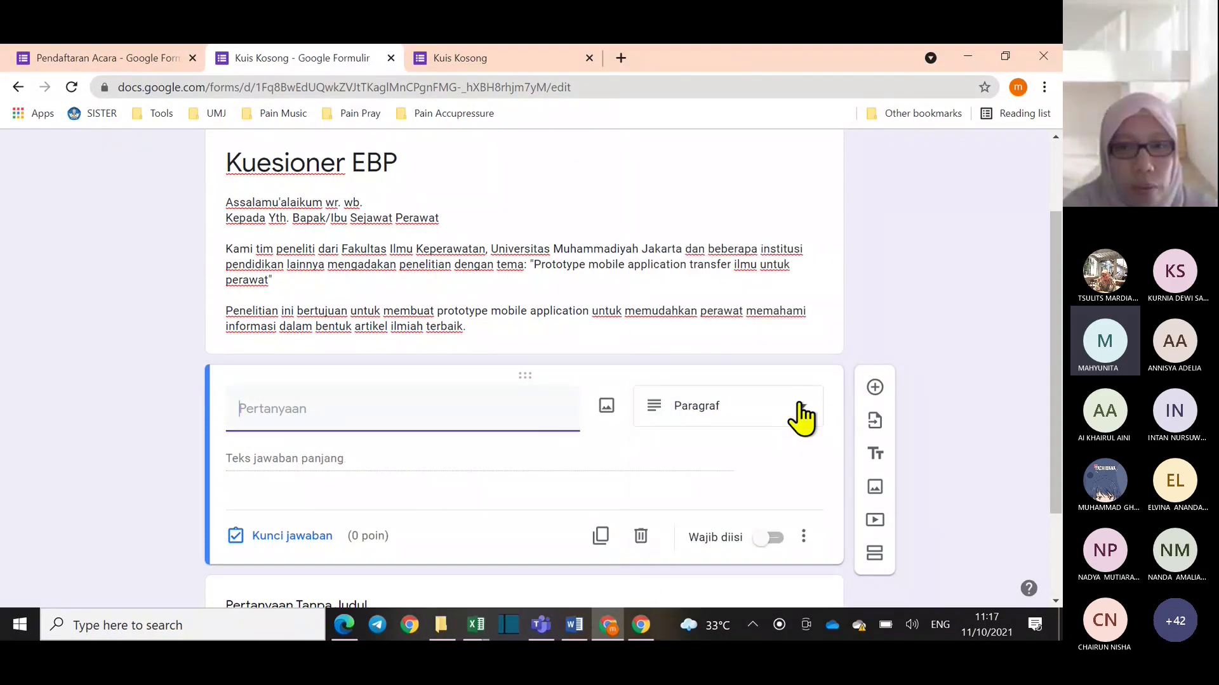
left_click(802, 419)
left_click(894, 302)
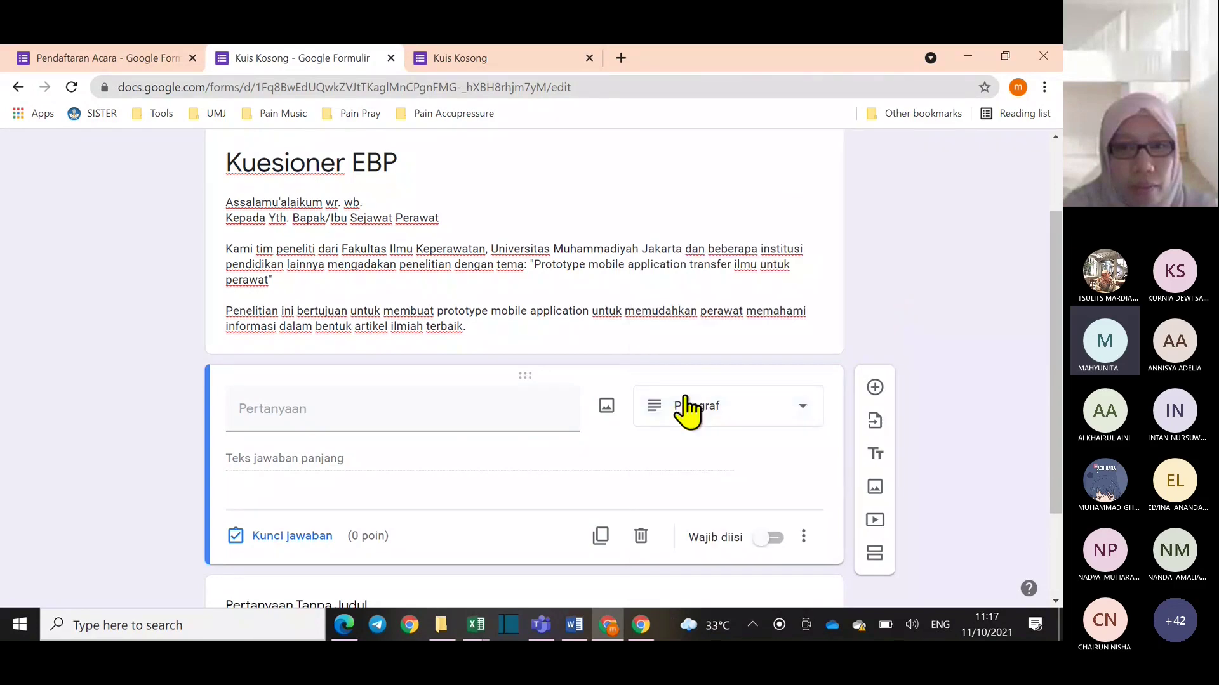
left_click(608, 406)
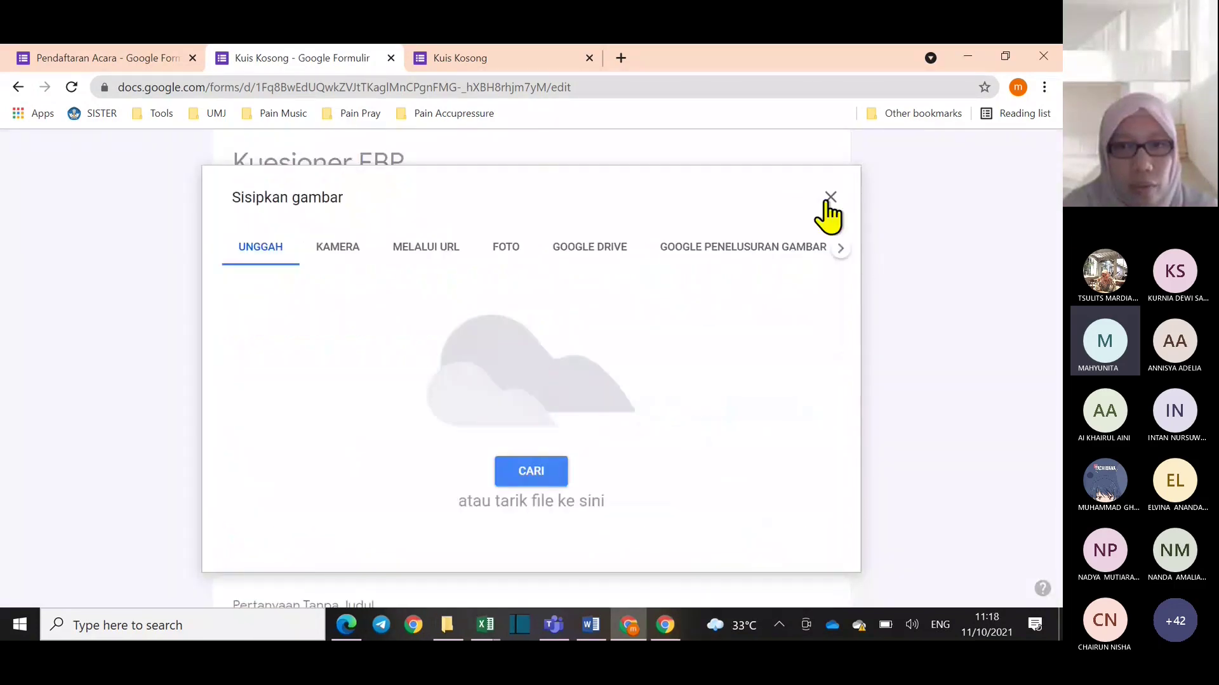
left_click(829, 198)
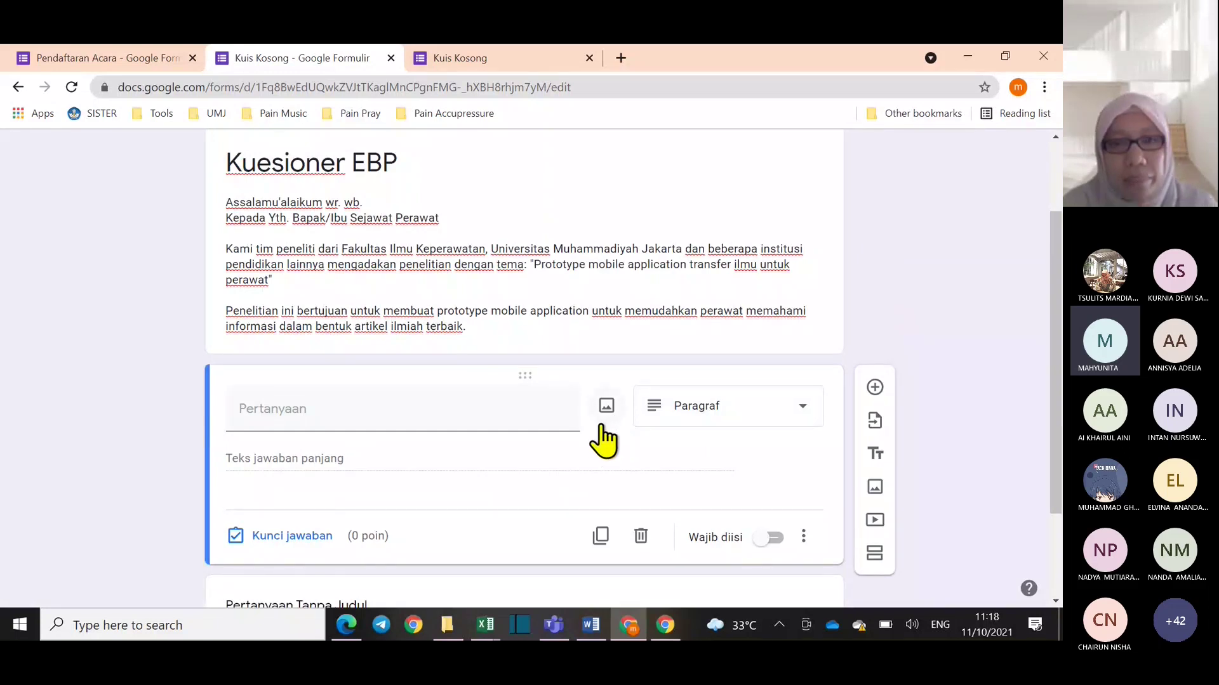
Try the new question with the type Pilihan ganda, followed by Kotak Centang
left_click(801, 410)
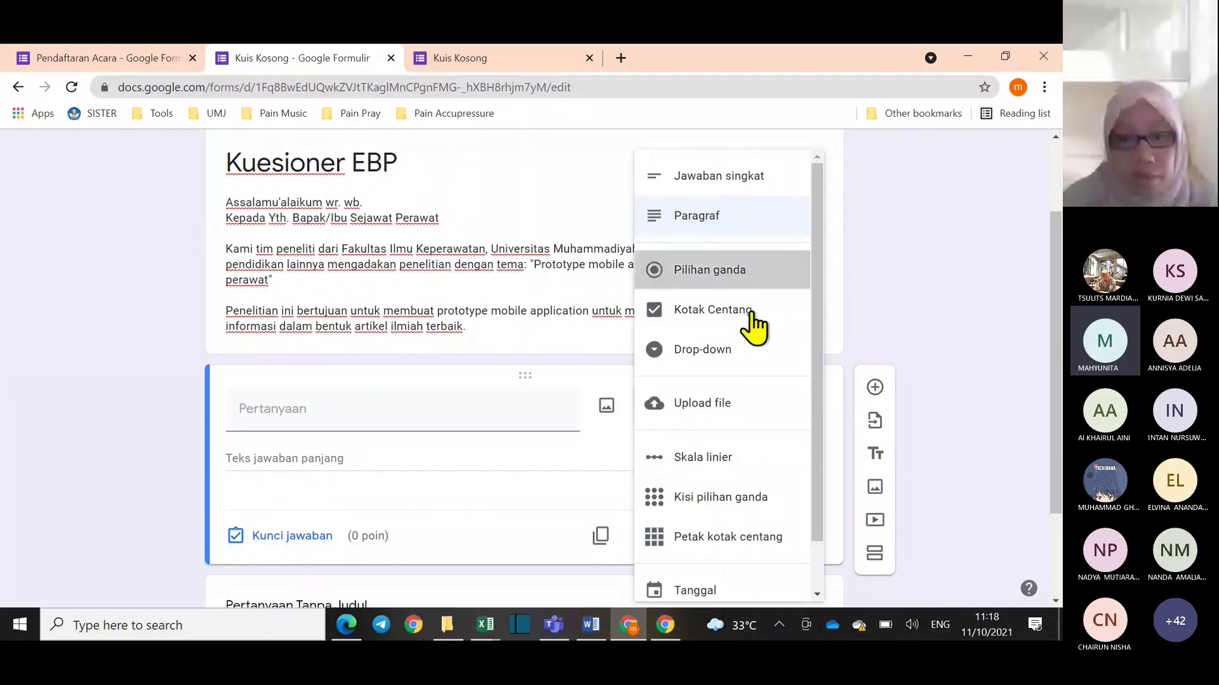
left_click(742, 272)
left_click(800, 413)
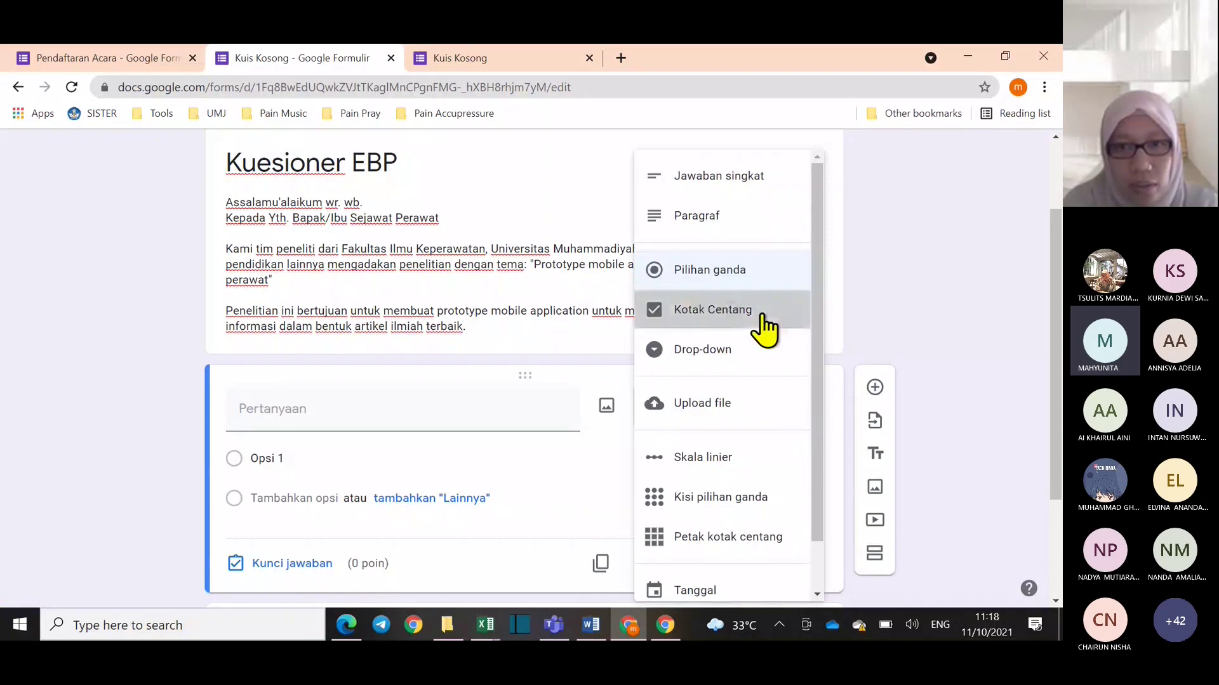
left_click(765, 328)
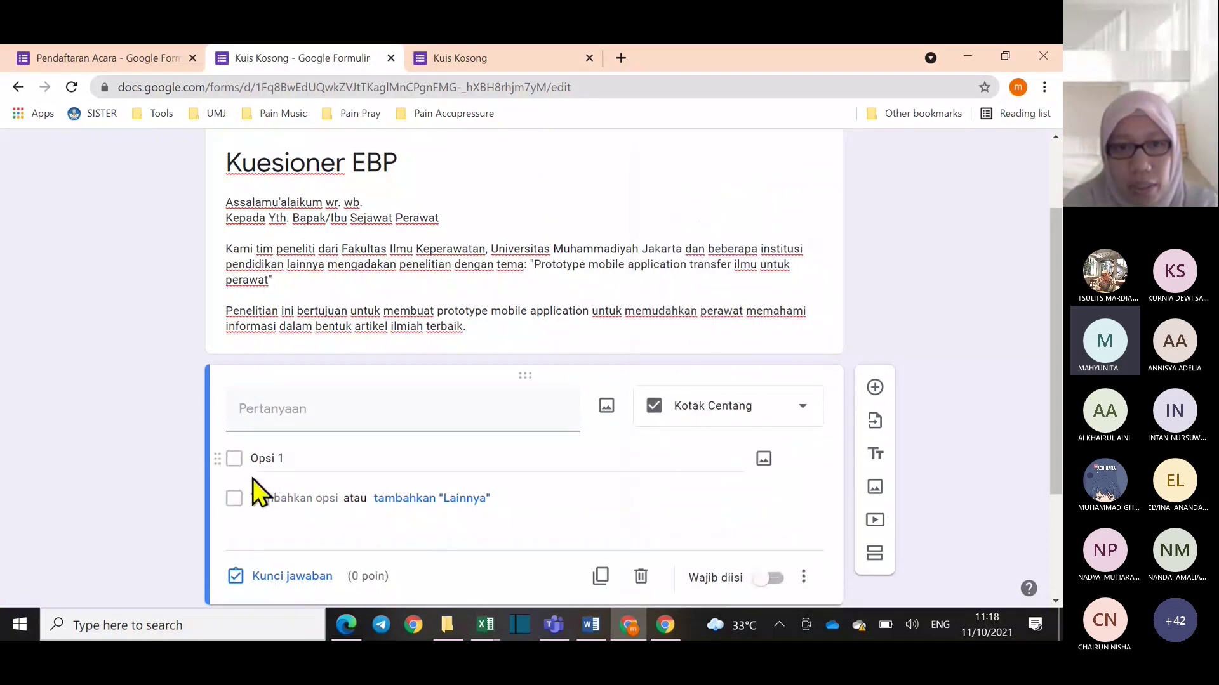
Try the new question with the type Drop-down, followed by Skala linier
left_click(806, 420)
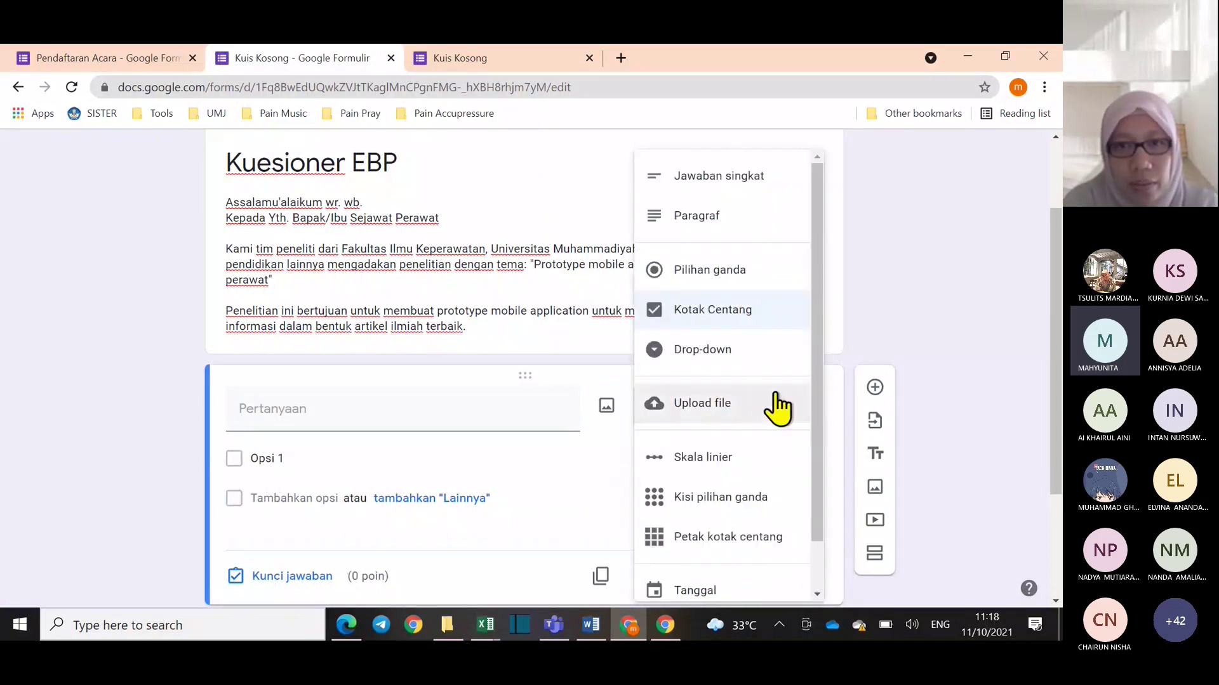
left_click(749, 360)
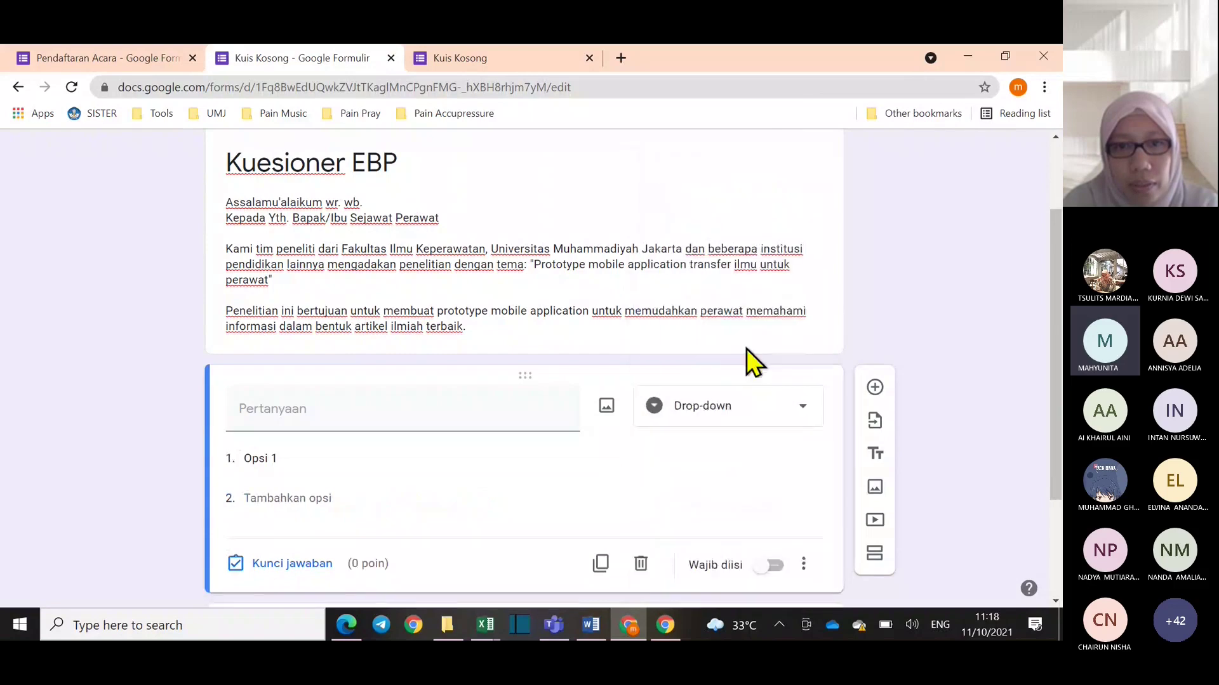
left_click(554, 416)
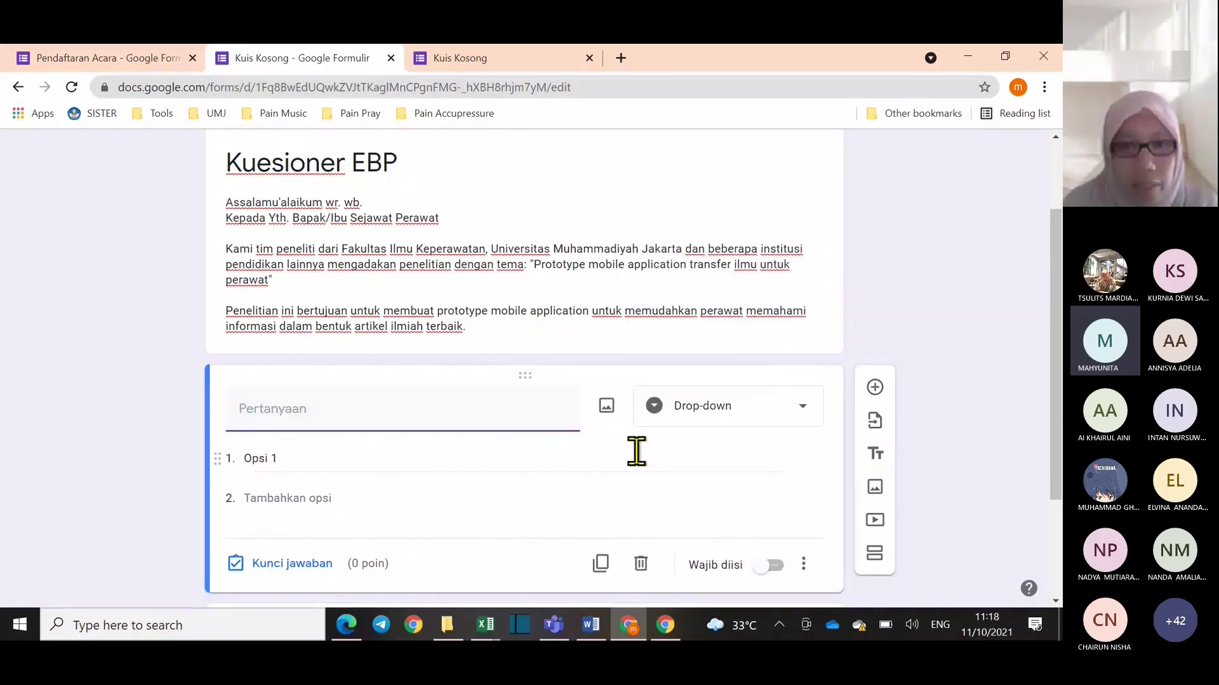
left_click(799, 409)
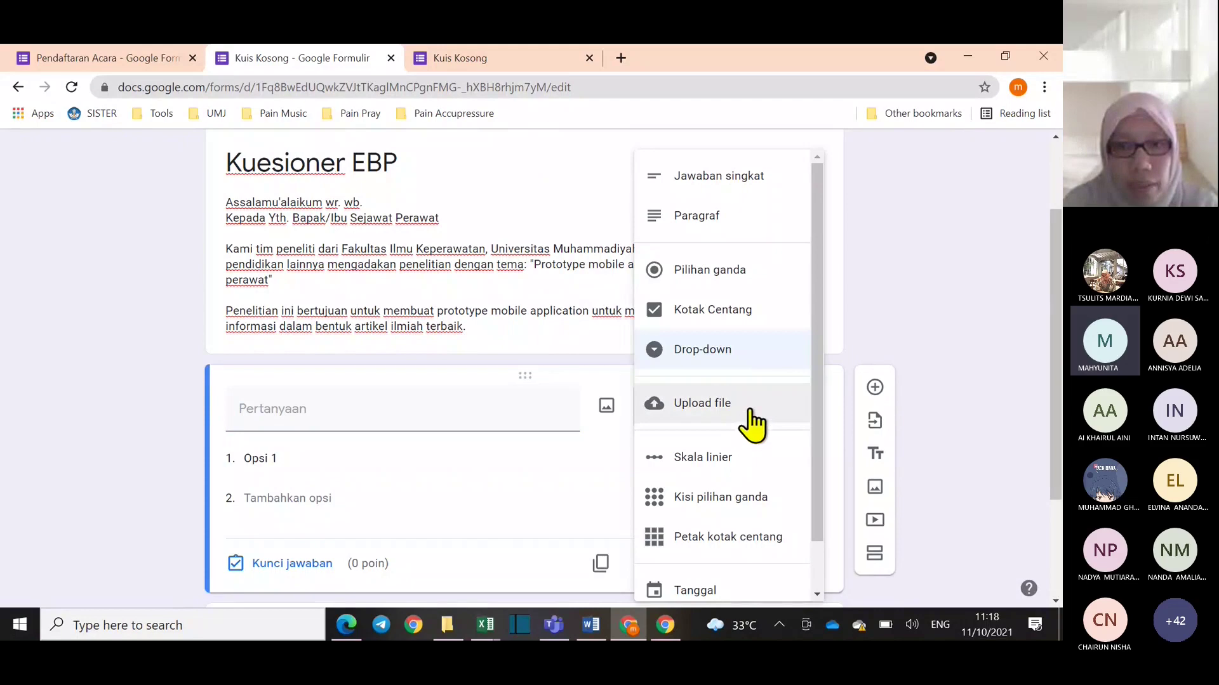
left_click(766, 460)
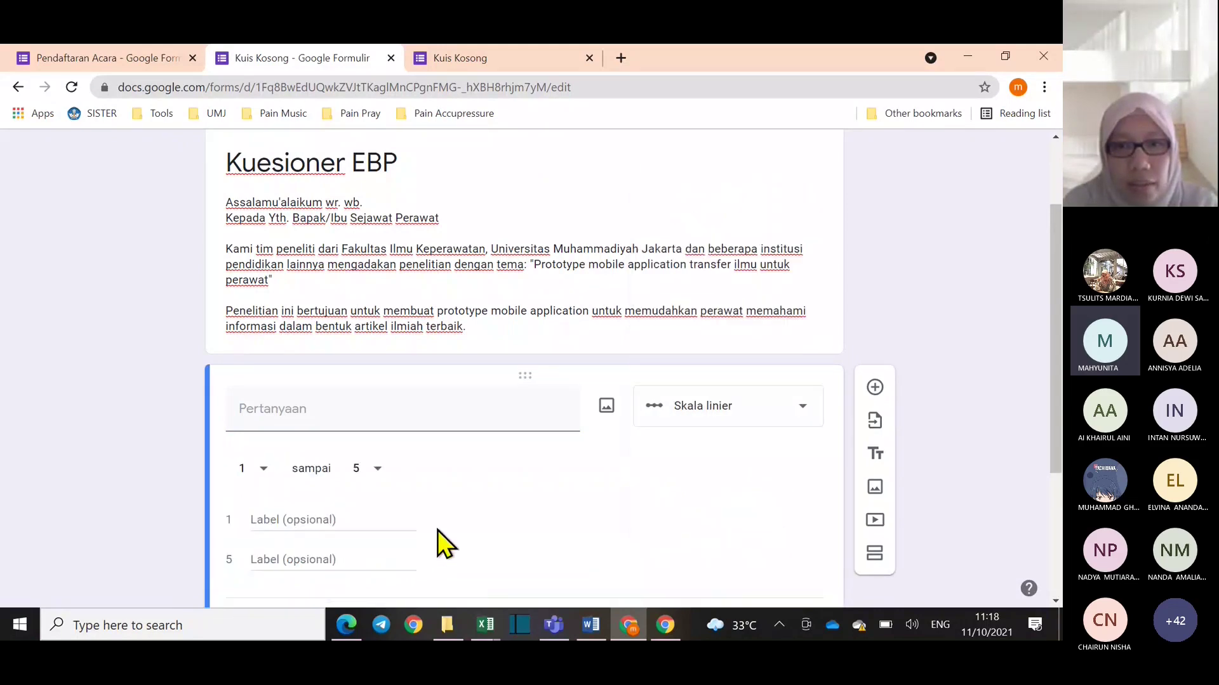
Try the question with the type Petak kotak centang and view the remaining question types
left_click(796, 410)
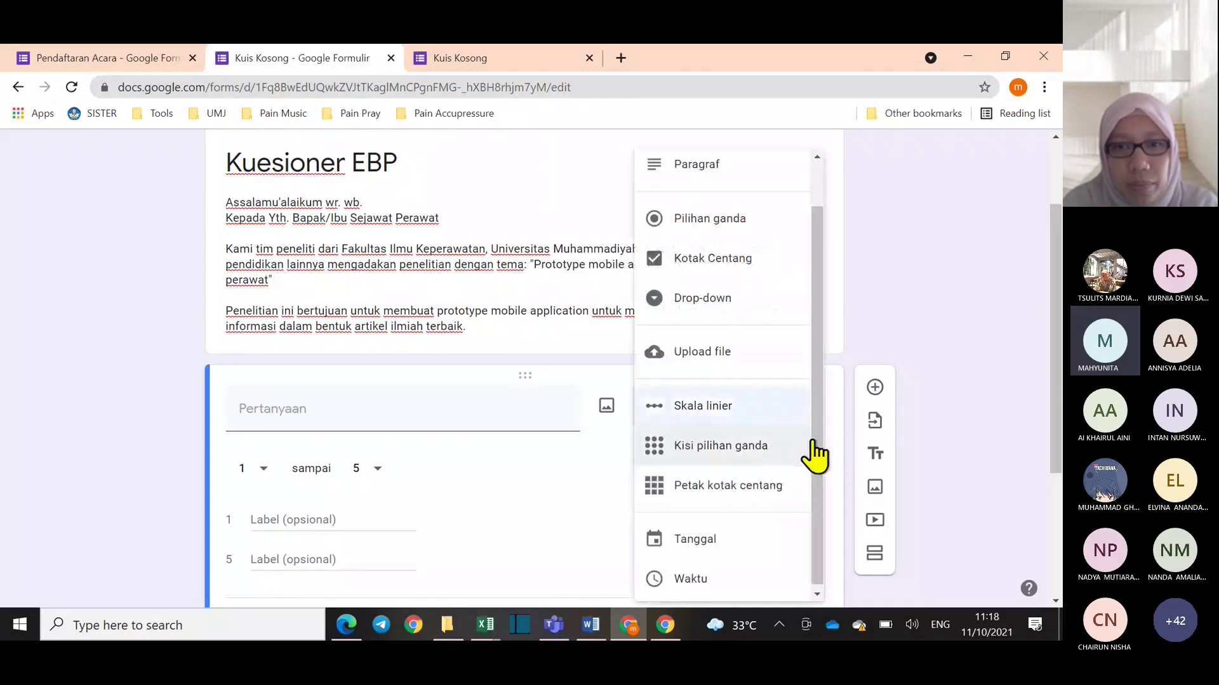
left_click_drag(817, 441, 814, 466)
left_click(772, 489)
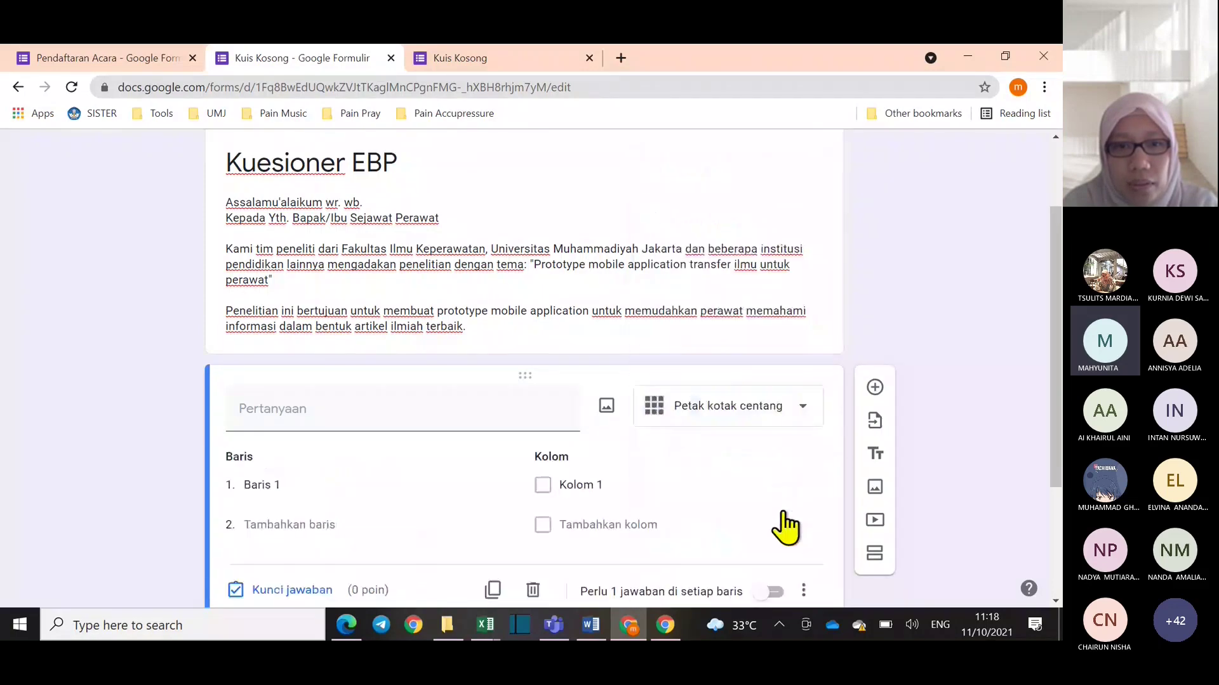
left_click(823, 421)
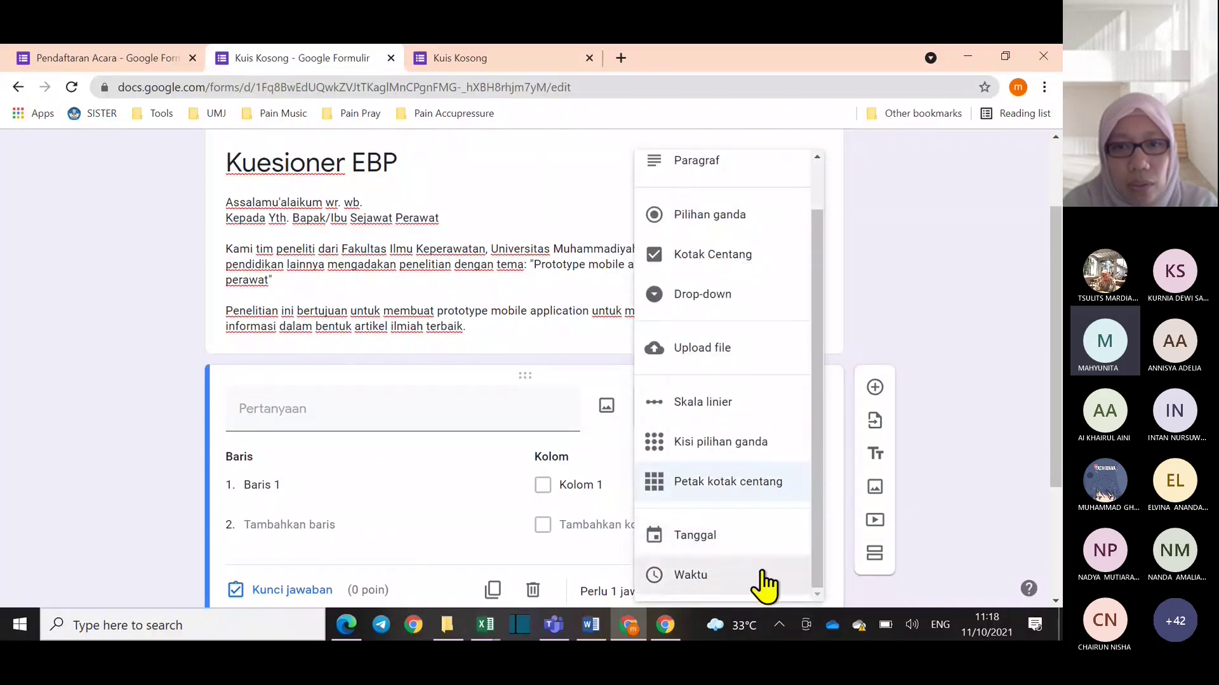
left_click(876, 367)
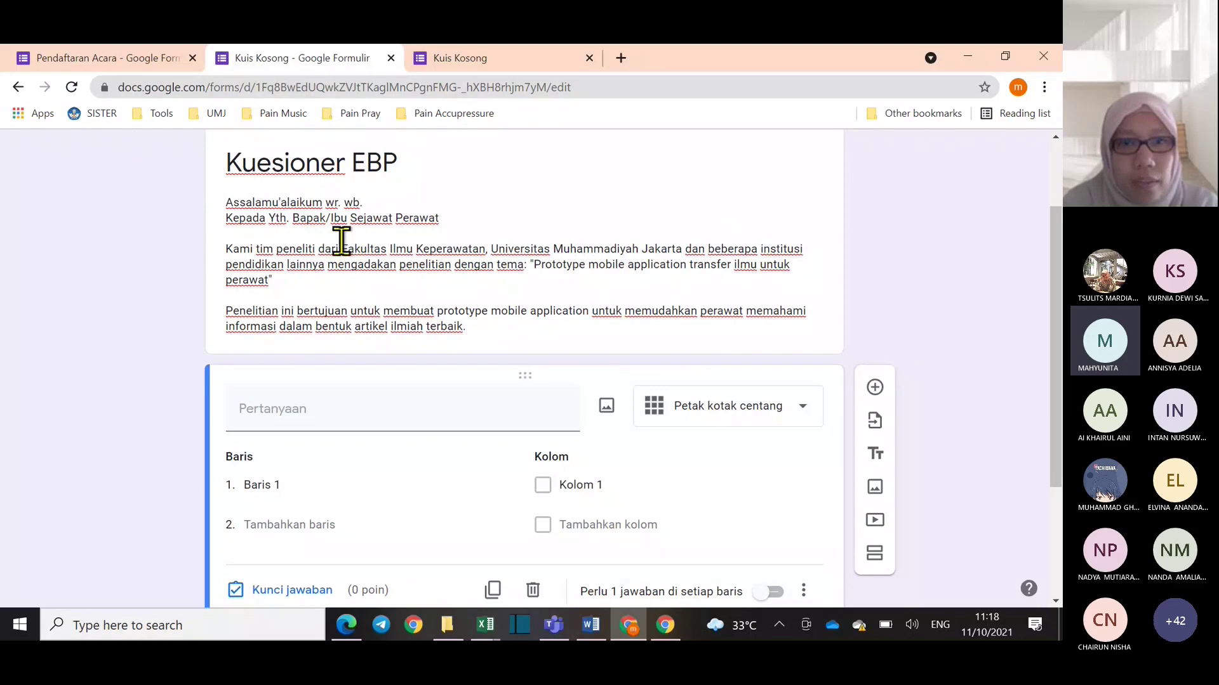
Set the new question's type to Pilihan ganda
left_click(761, 420)
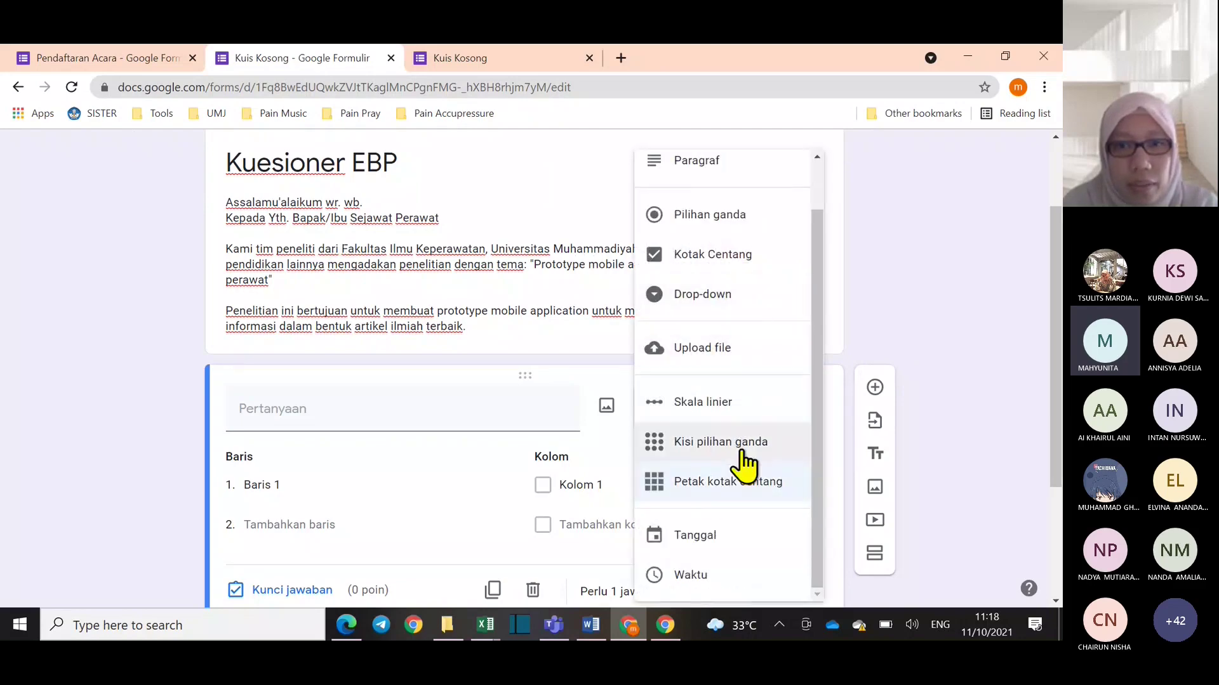
left_click(743, 221)
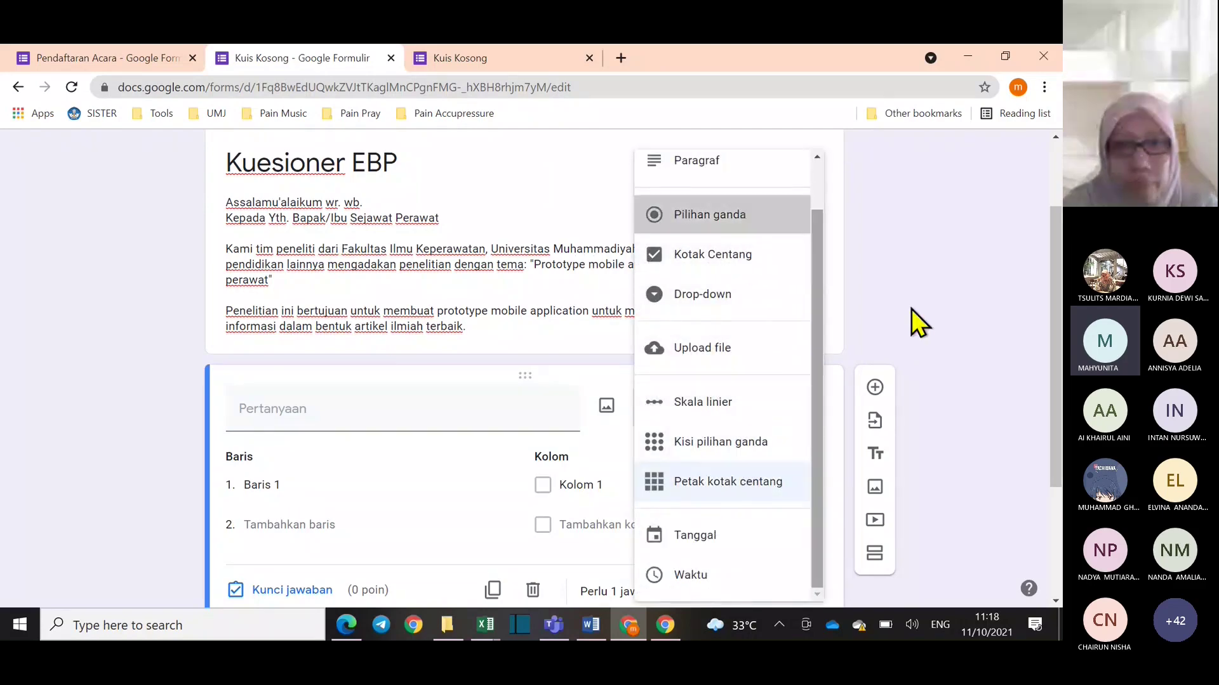
scroll(803, 484, "down", 3)
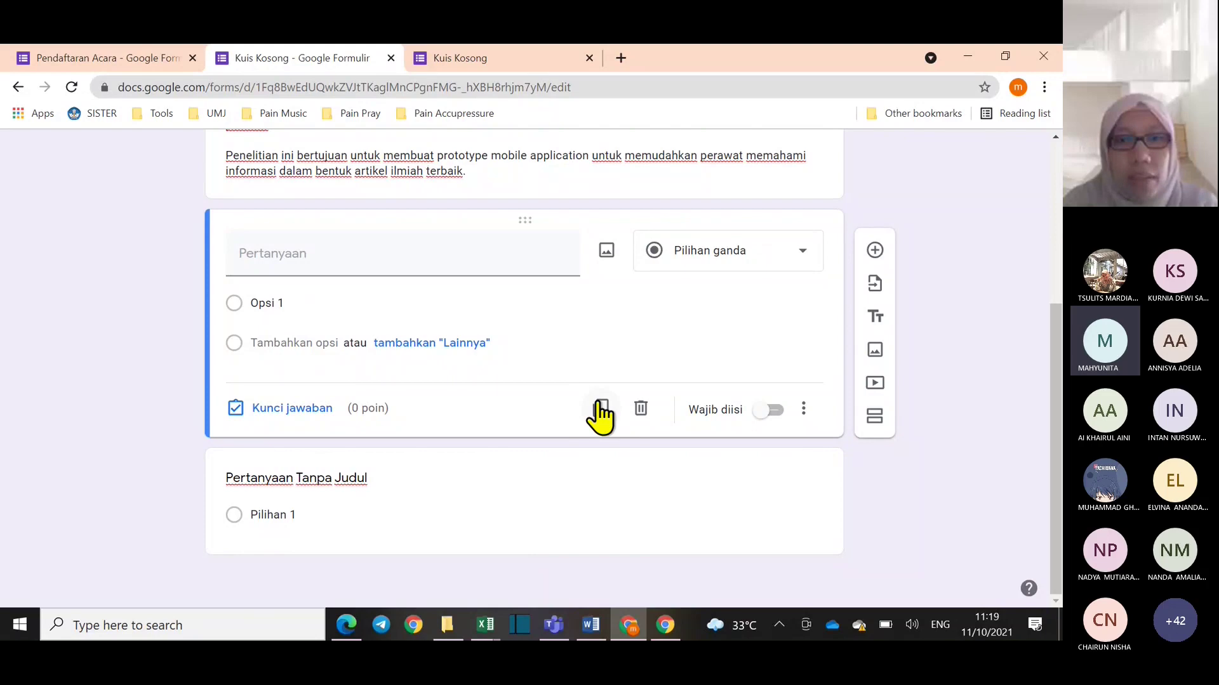
Duplicate the Pilihan ganda question and make the copy mandatory with Wajib diisi
left_click(599, 408)
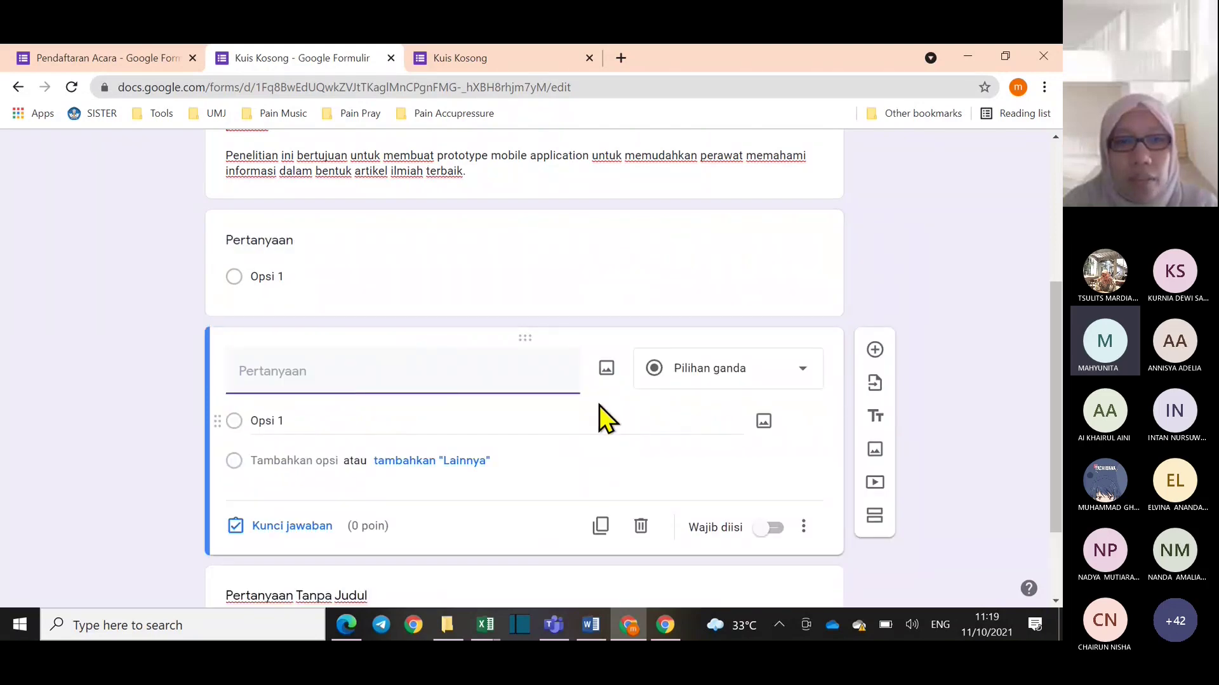
scroll(629, 447, "down", 2)
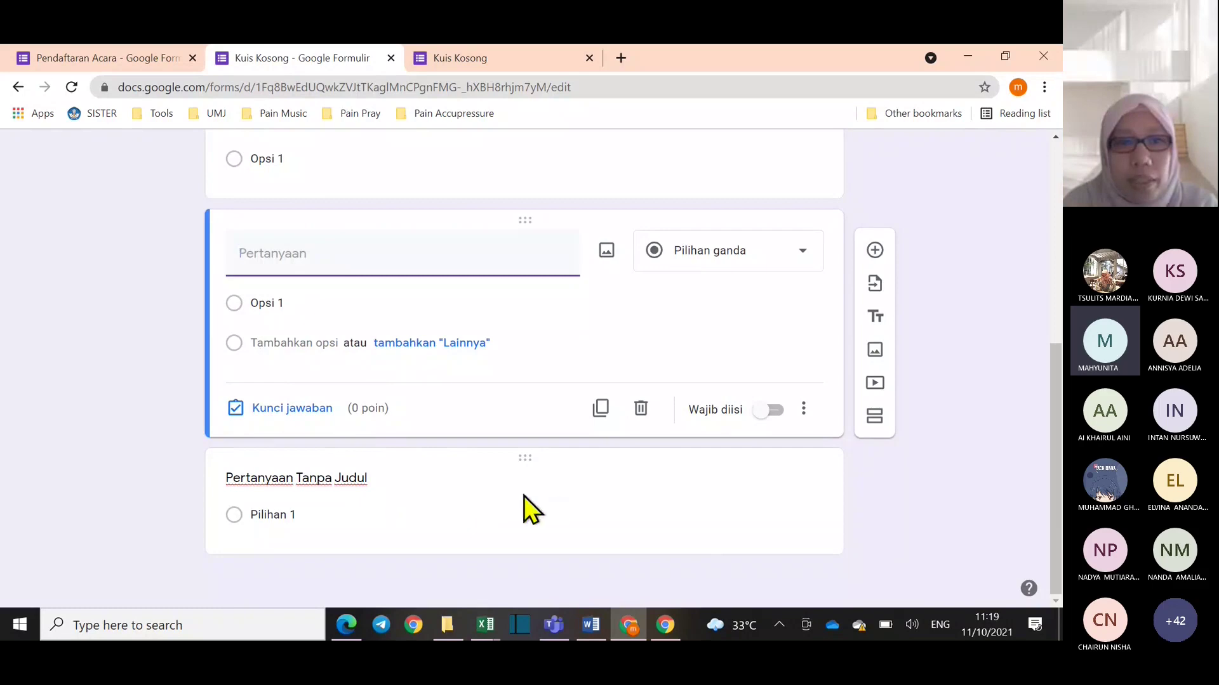
scroll(530, 492, "up", 4)
scroll(540, 498, "down", 3)
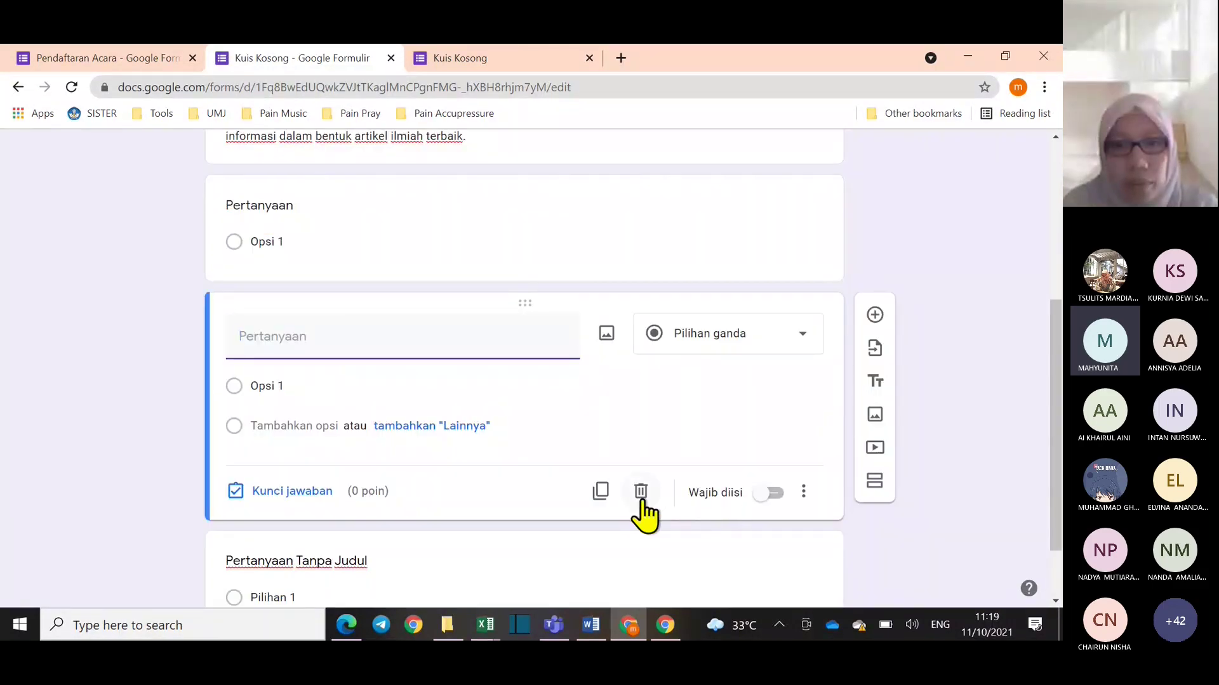
left_click(775, 496)
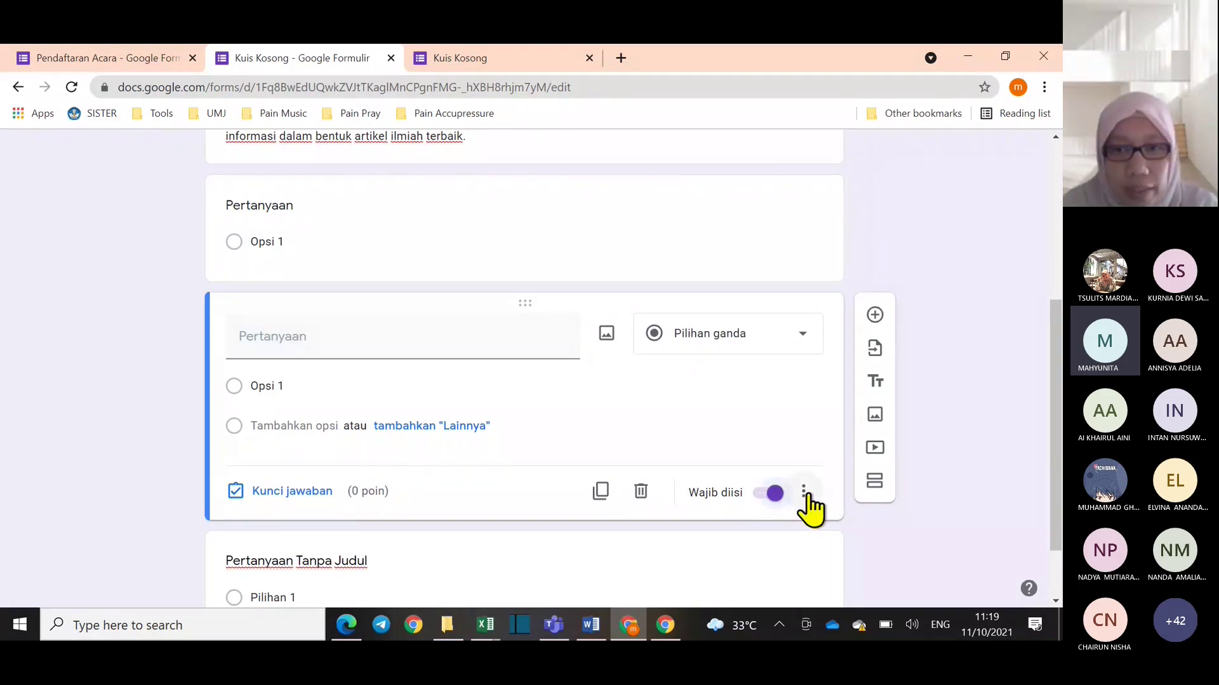
scroll(805, 492, "down", 2)
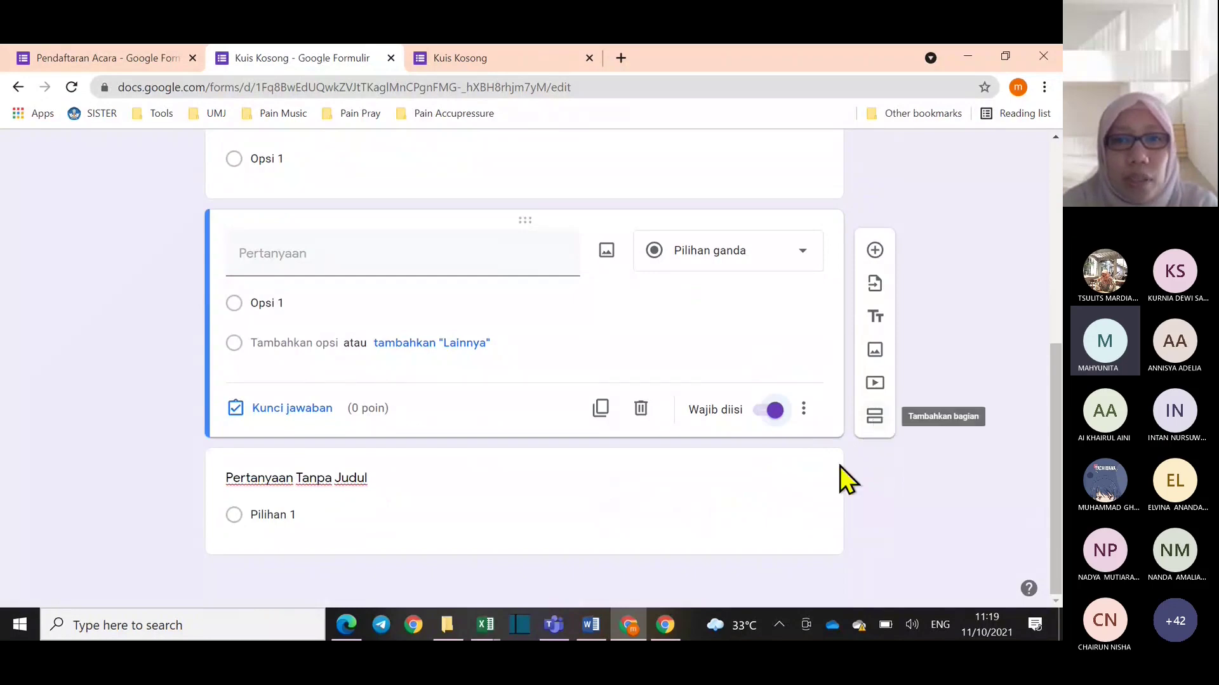
Add a new section directly after the Kuesioner EBP title and description, ahead of the questions
scroll(840, 478, "up", 5)
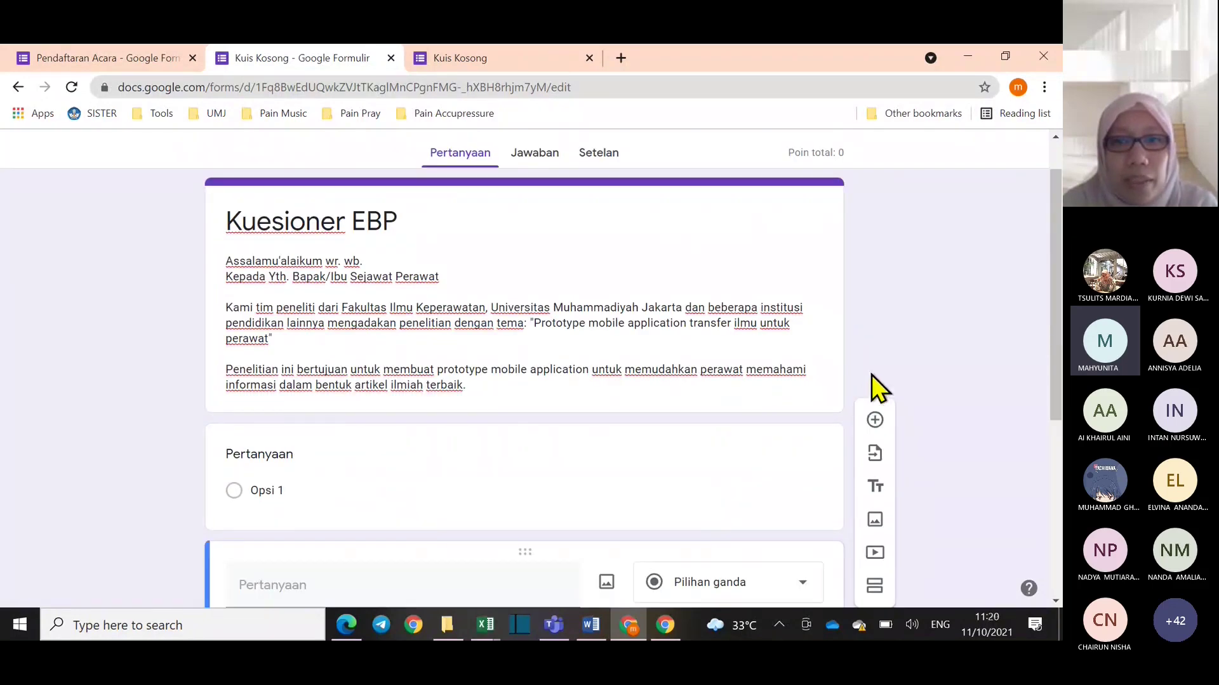
scroll(912, 460, "down", 3)
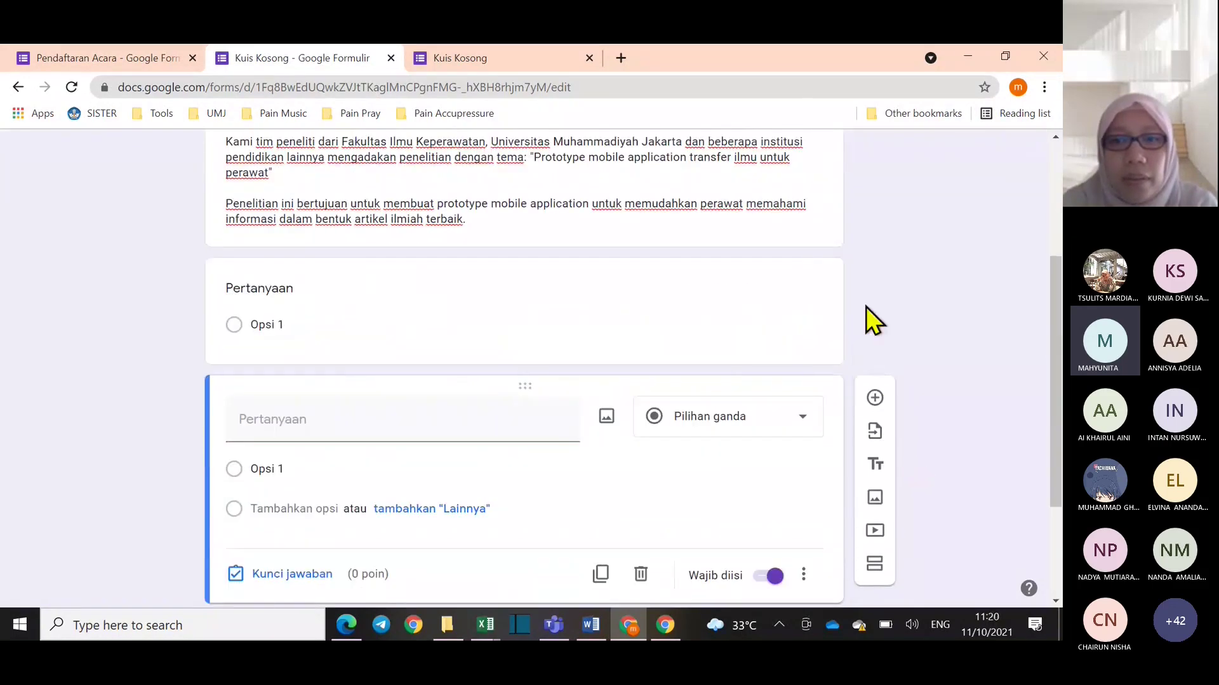
left_click(819, 302)
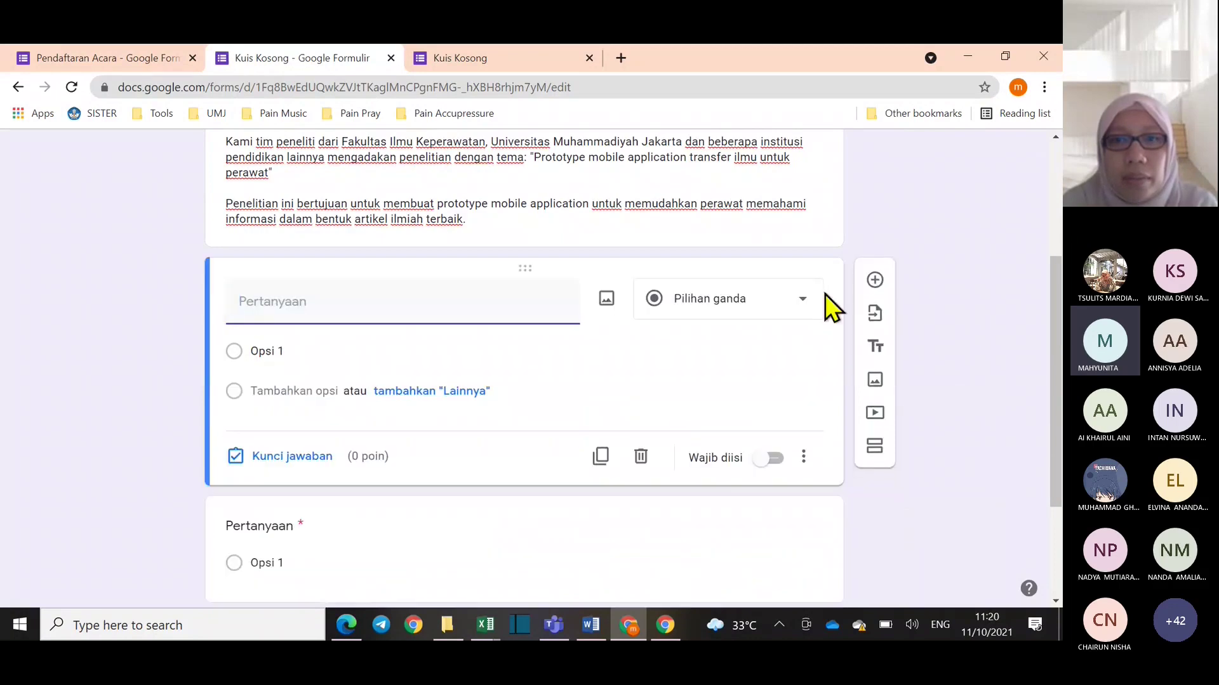
triple_click(805, 199)
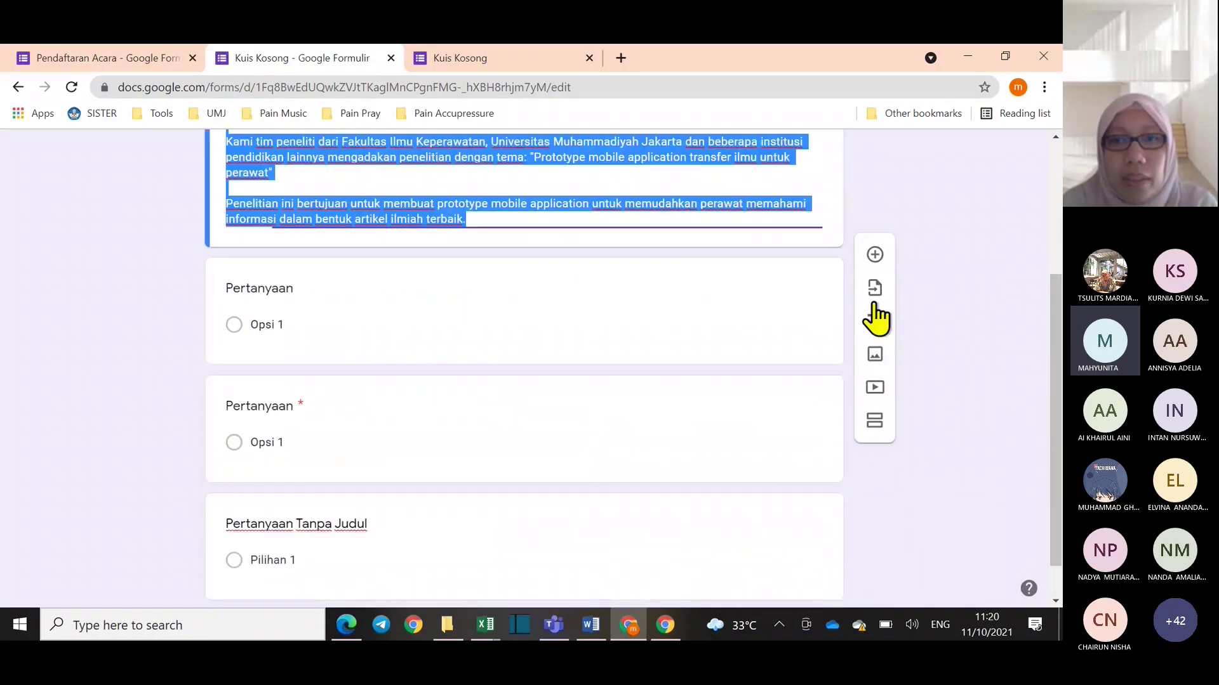
left_click(876, 413)
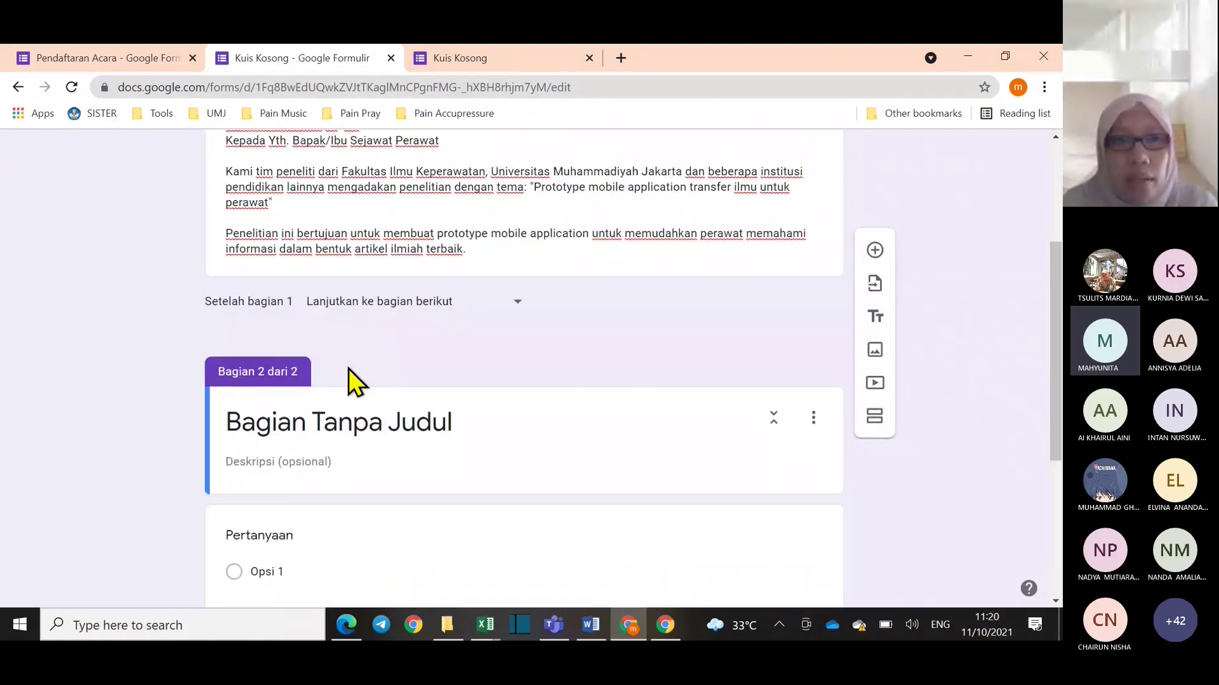
Return to the Pendaftaran Acara example form and open its respondent preview
left_click(473, 58)
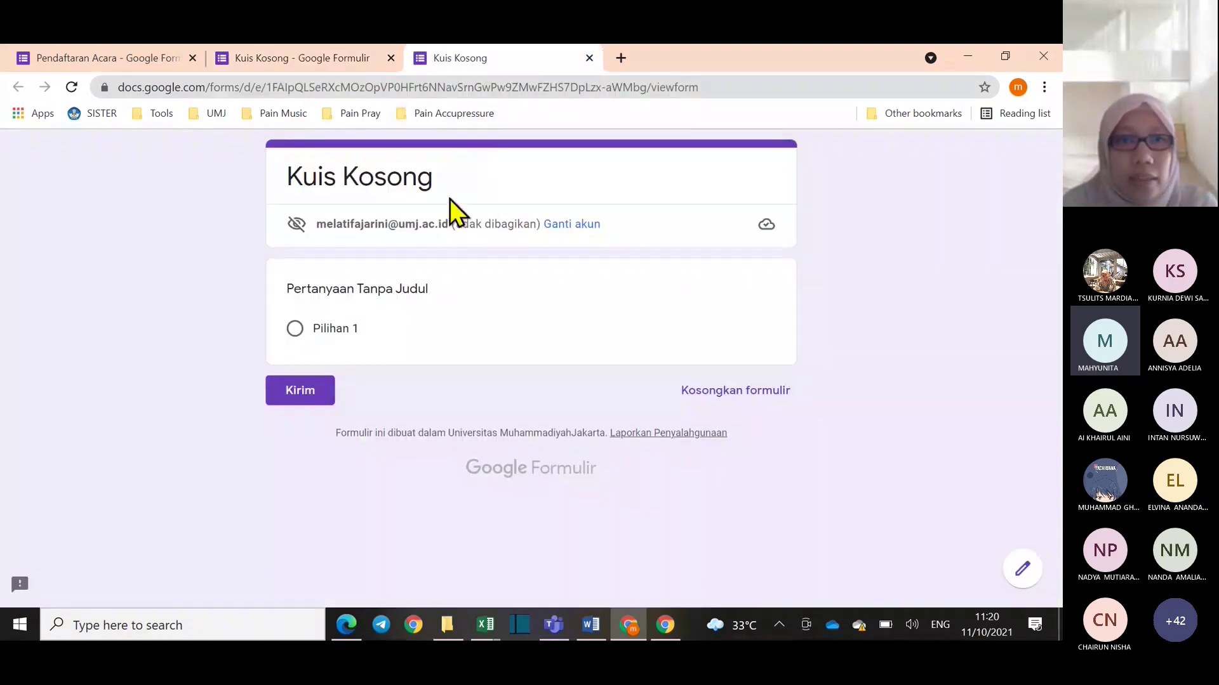
left_click(94, 55)
scroll(497, 337, "up", 5)
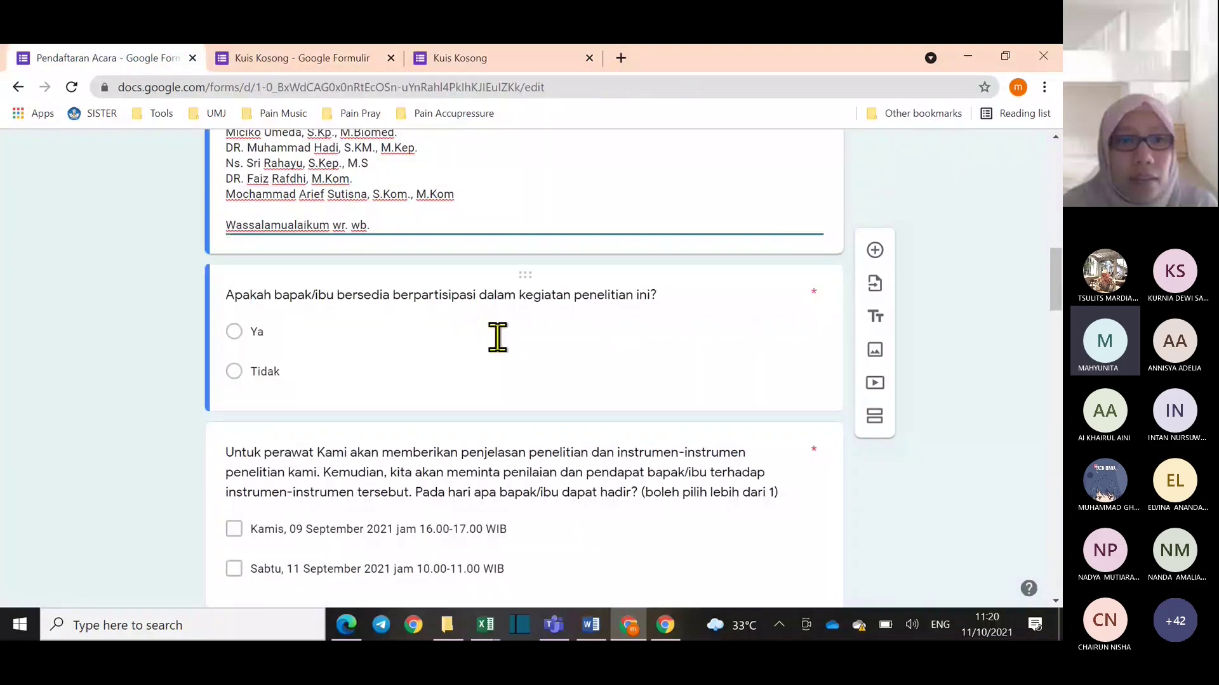
scroll(620, 419, "up", 10)
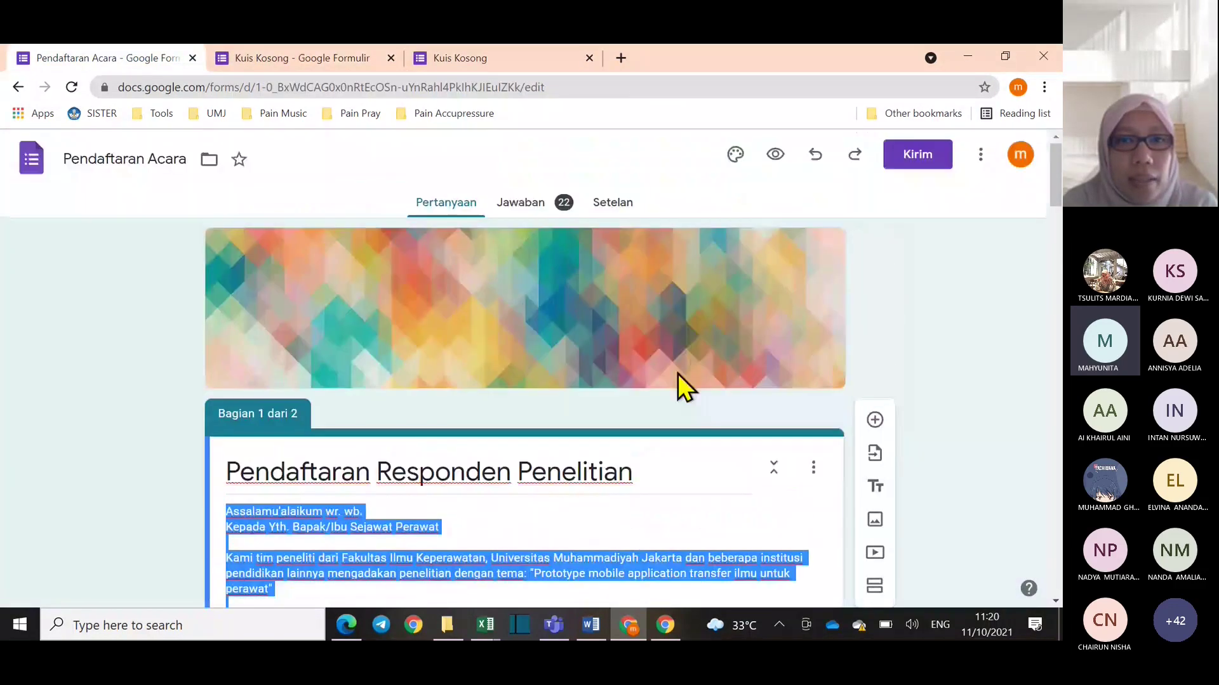
left_click(774, 156)
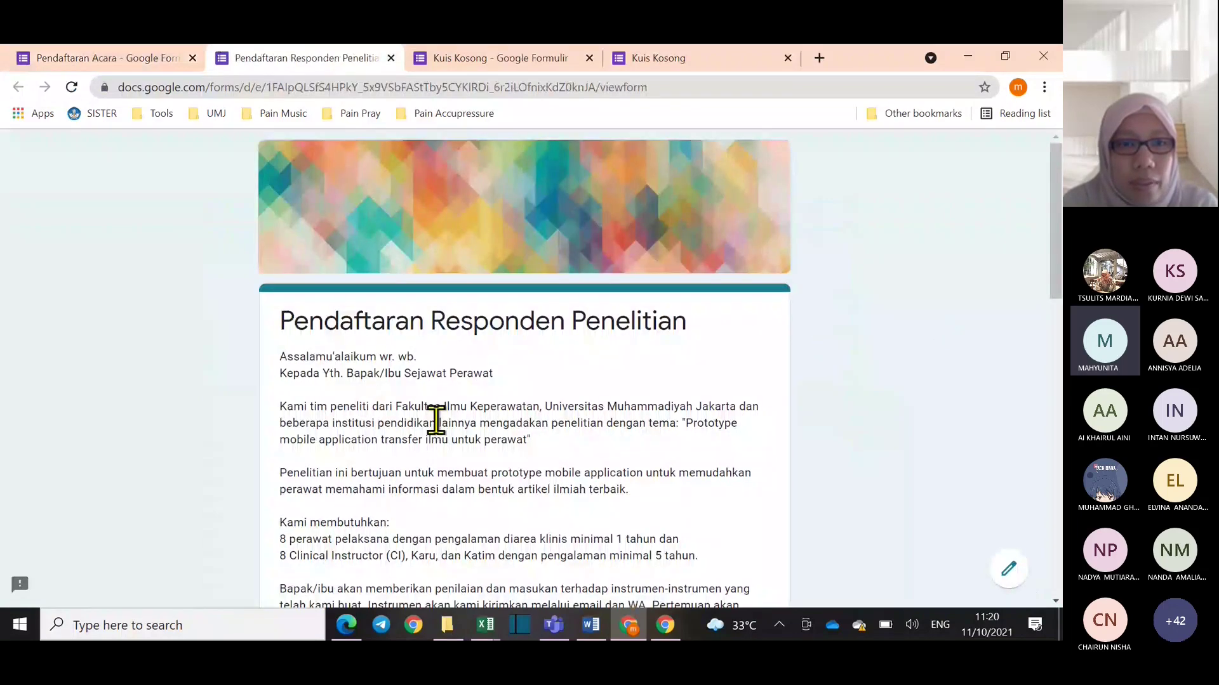
Examine the example preview's introduction and required questions, and try to continue to the next section without answering
scroll(482, 433, "down", 15)
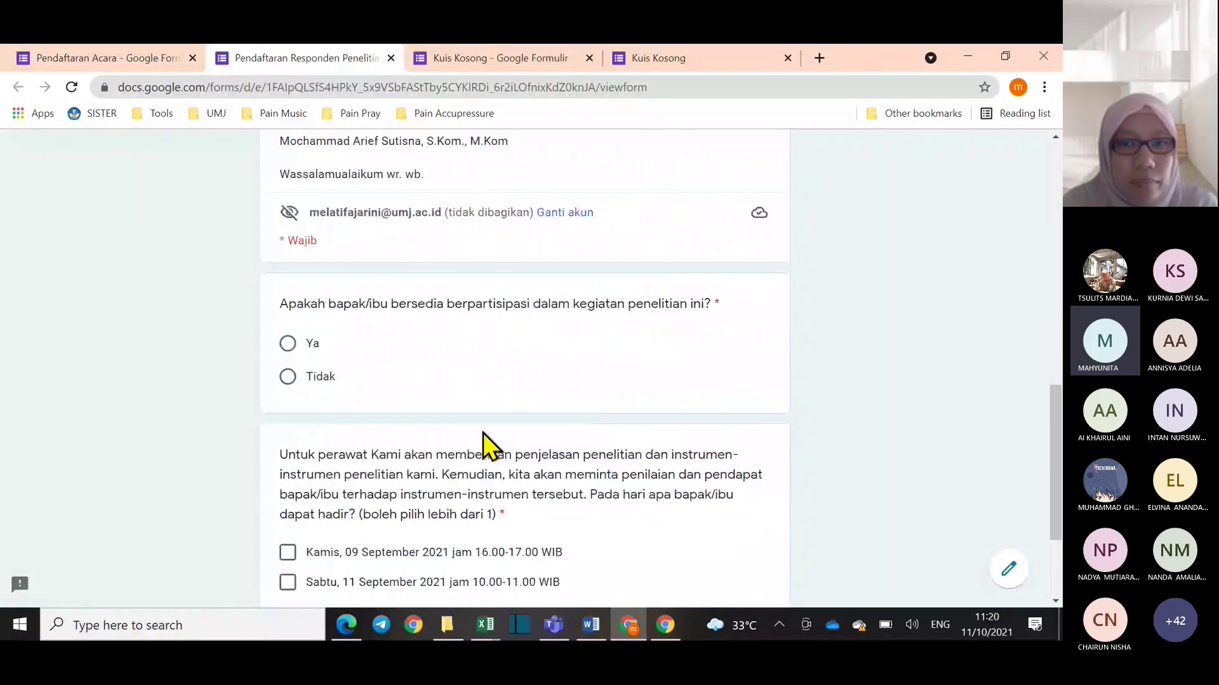
scroll(482, 432, "up", 3)
scroll(483, 433, "down", 5)
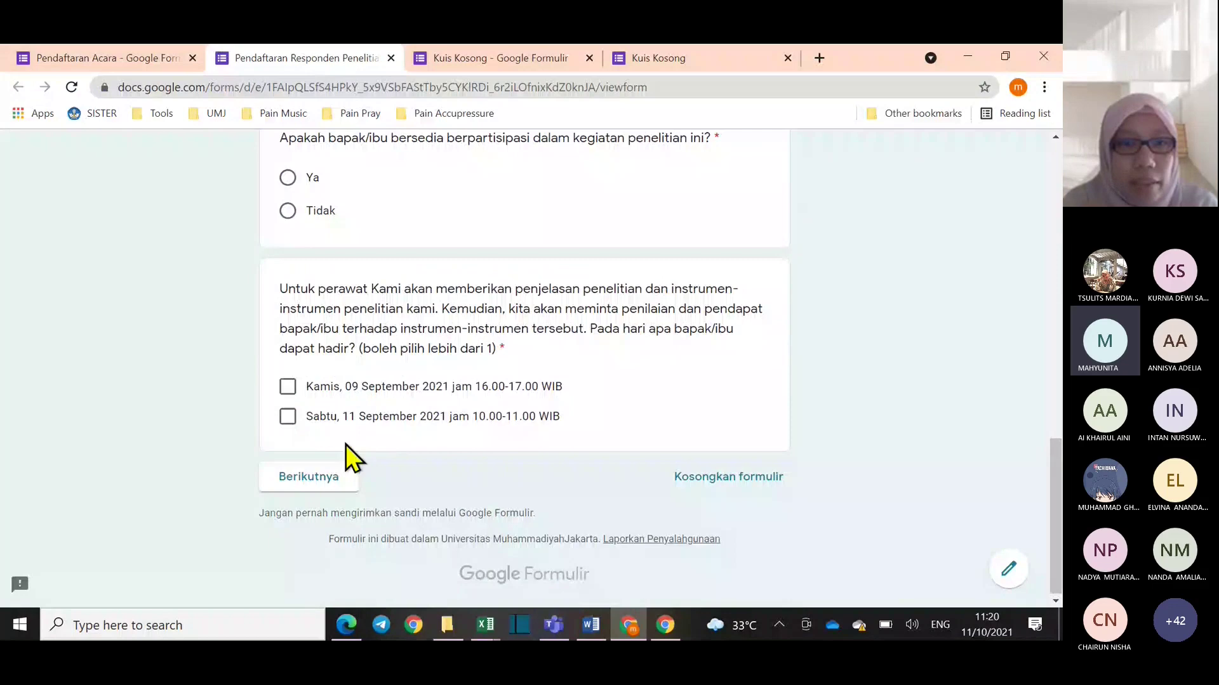
scroll(545, 379, "up", 8)
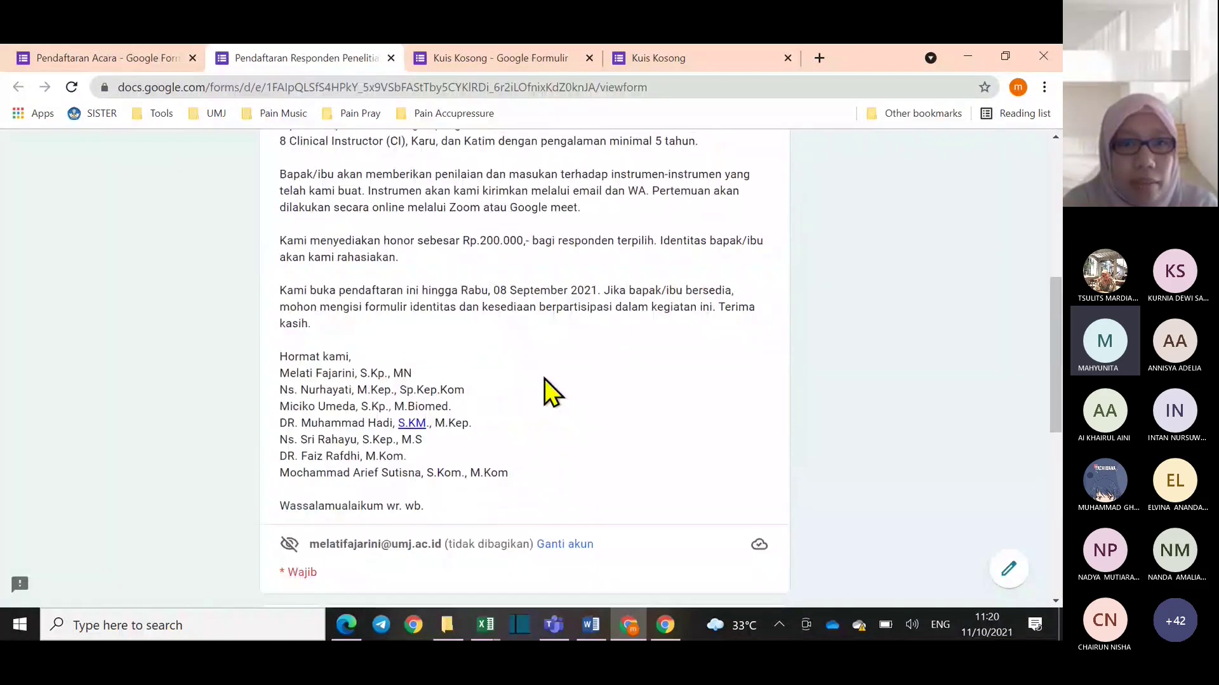
scroll(543, 378, "down", 10)
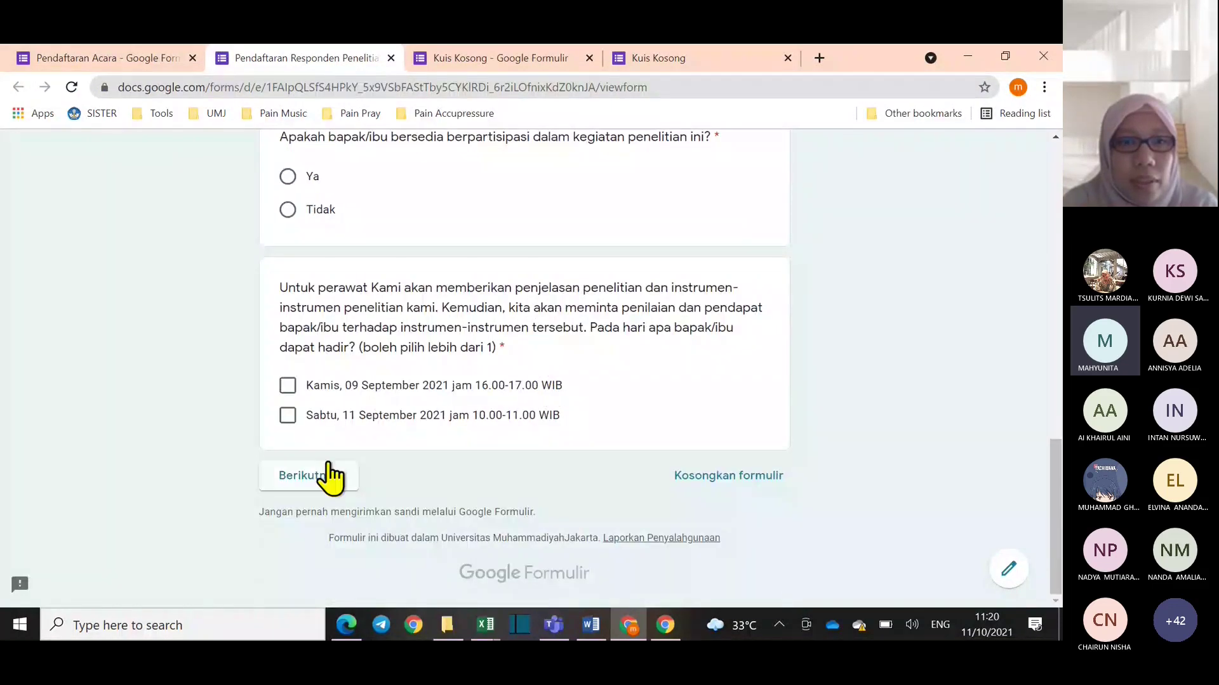
left_click(322, 475)
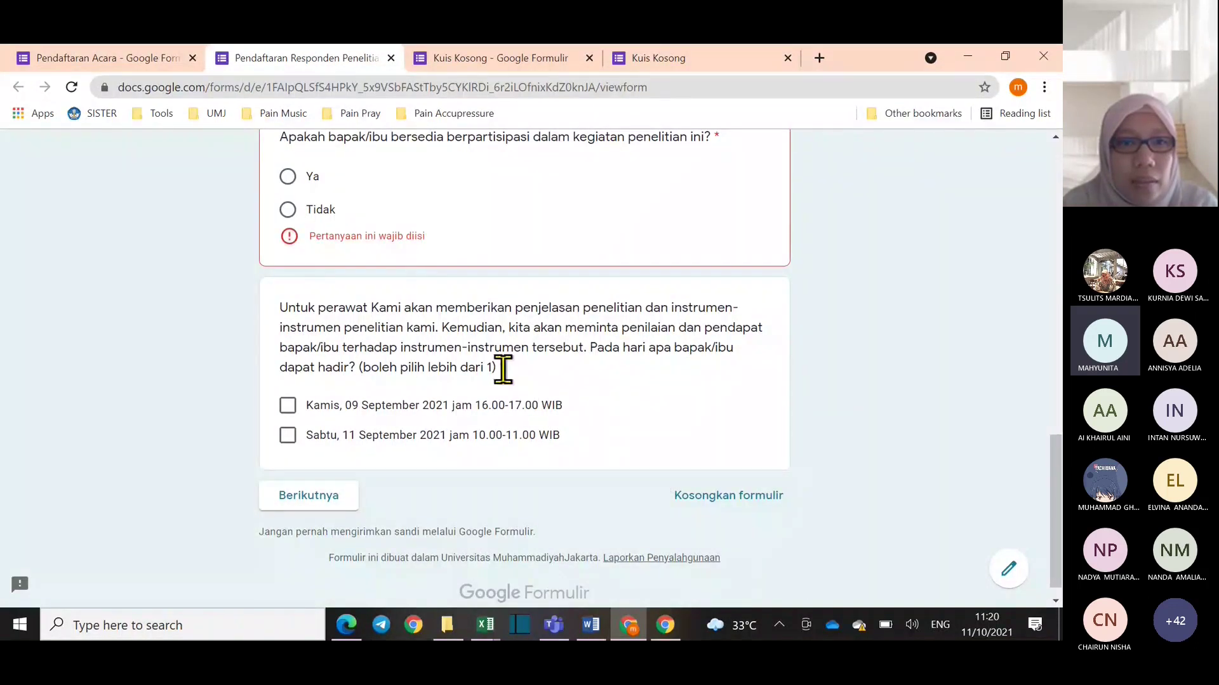
scroll(566, 393, "up", 3)
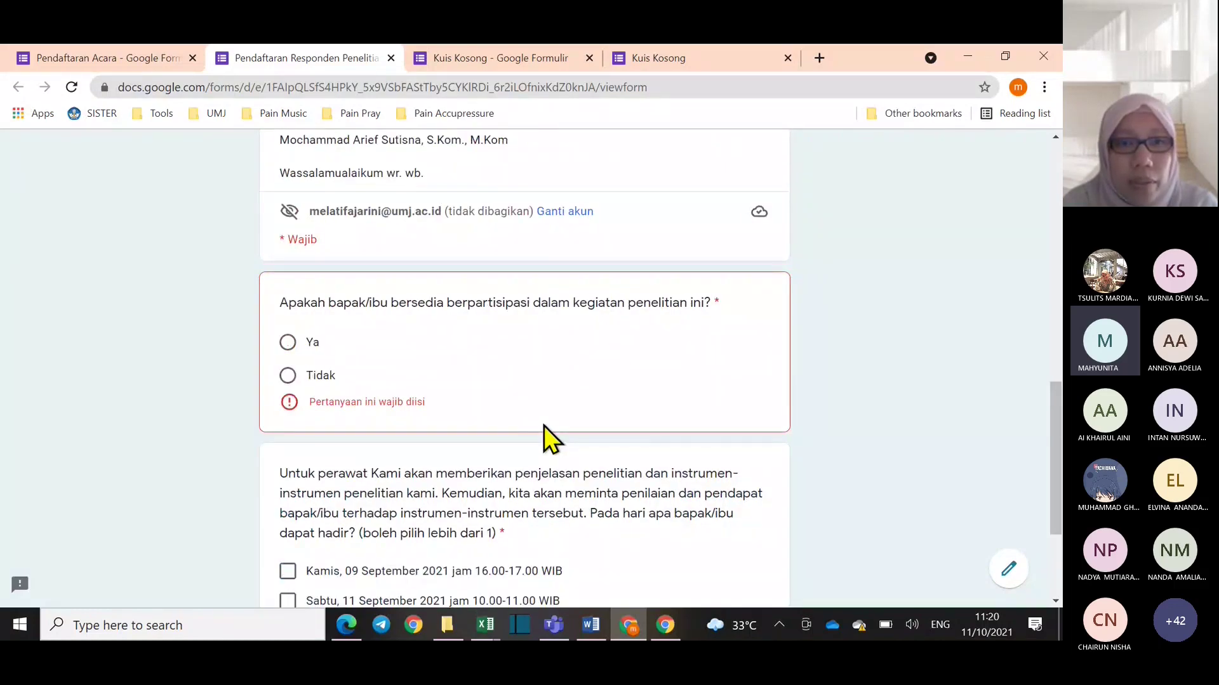
scroll(543, 425, "down", 3)
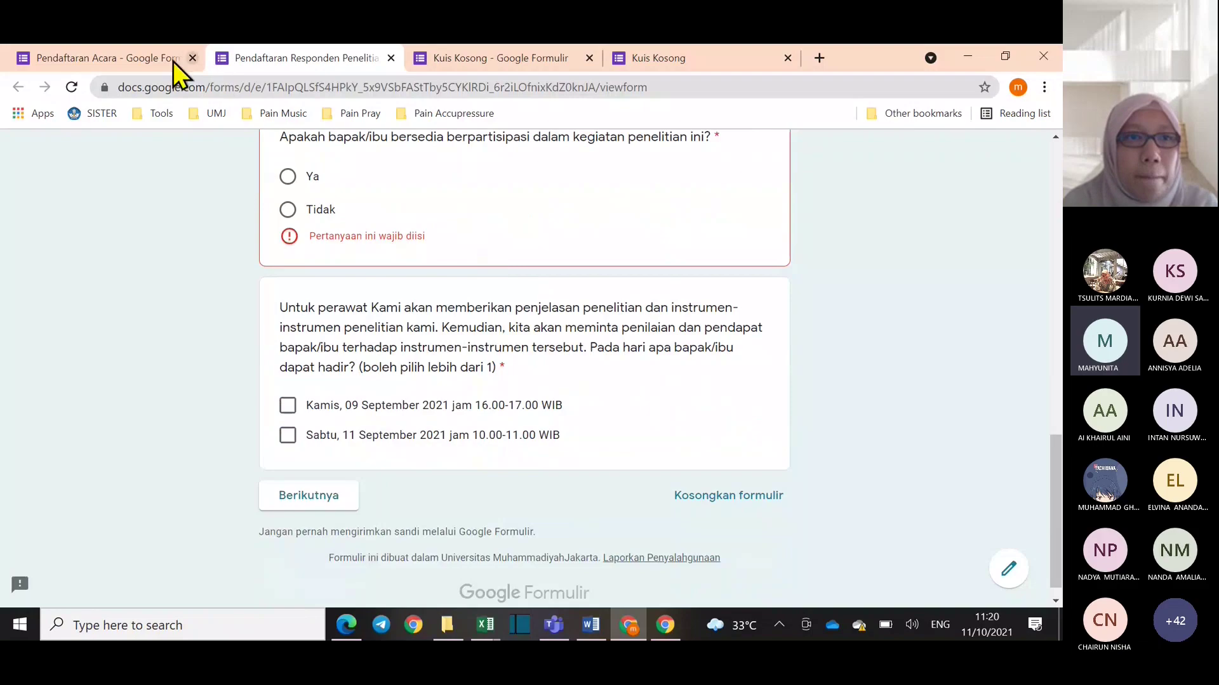
Compare with the example form's editor, open the Kuis Kosong theme options, and set the theme colour to cyan
left_click(151, 56)
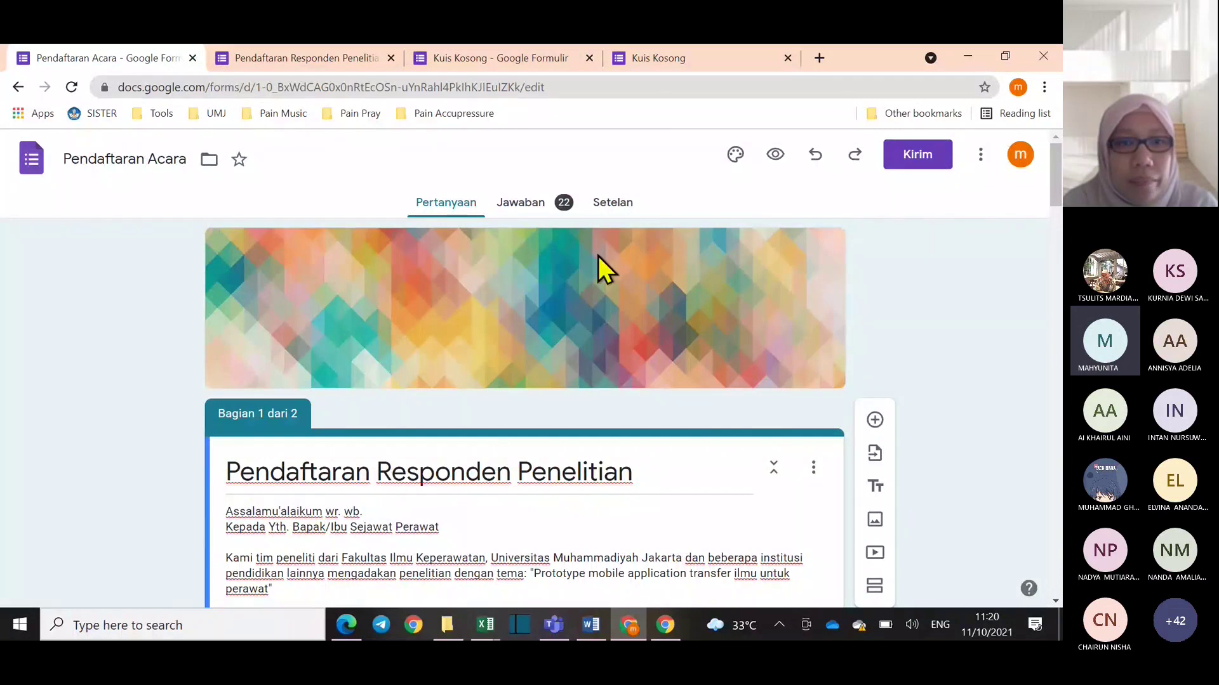
left_click(736, 152)
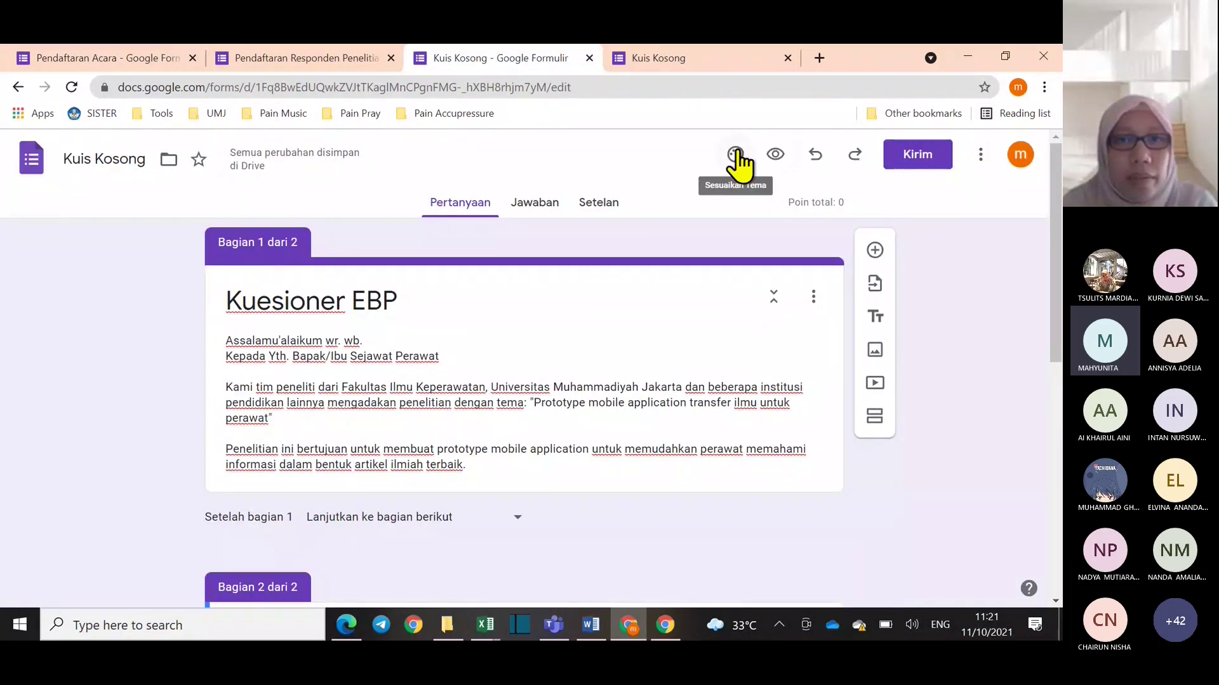
left_click(735, 155)
left_click_drag(1044, 353, 1020, 479)
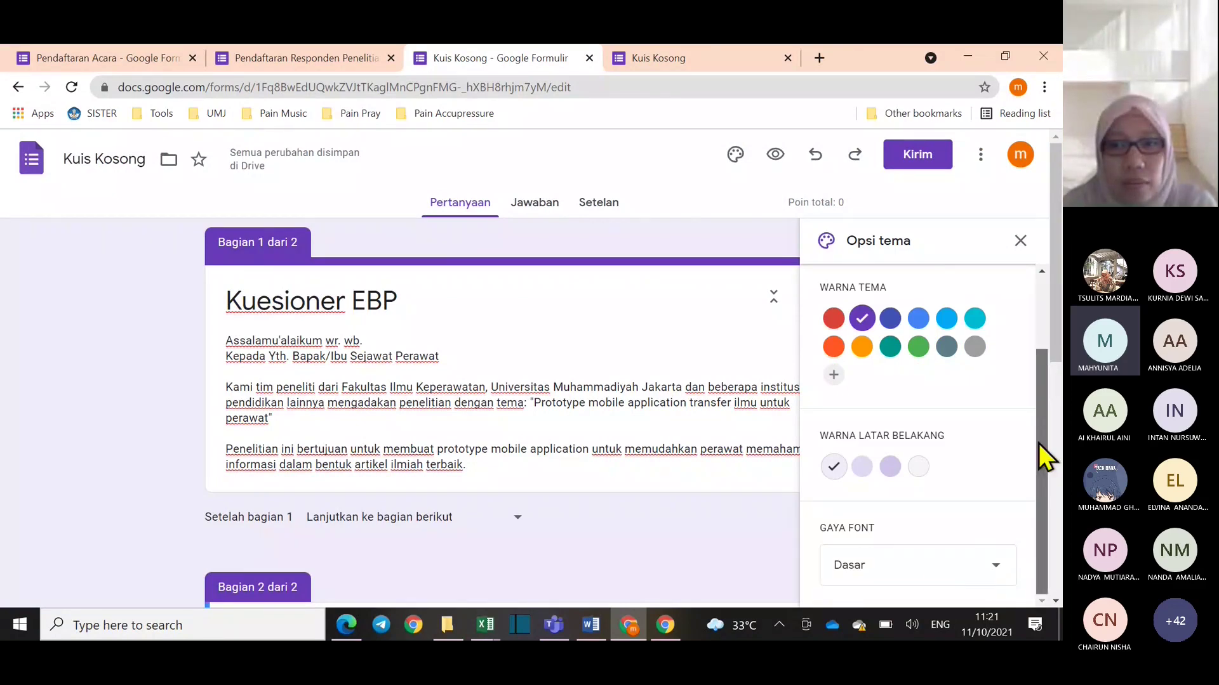
left_click(905, 568)
left_click_drag(1042, 369, 1036, 306)
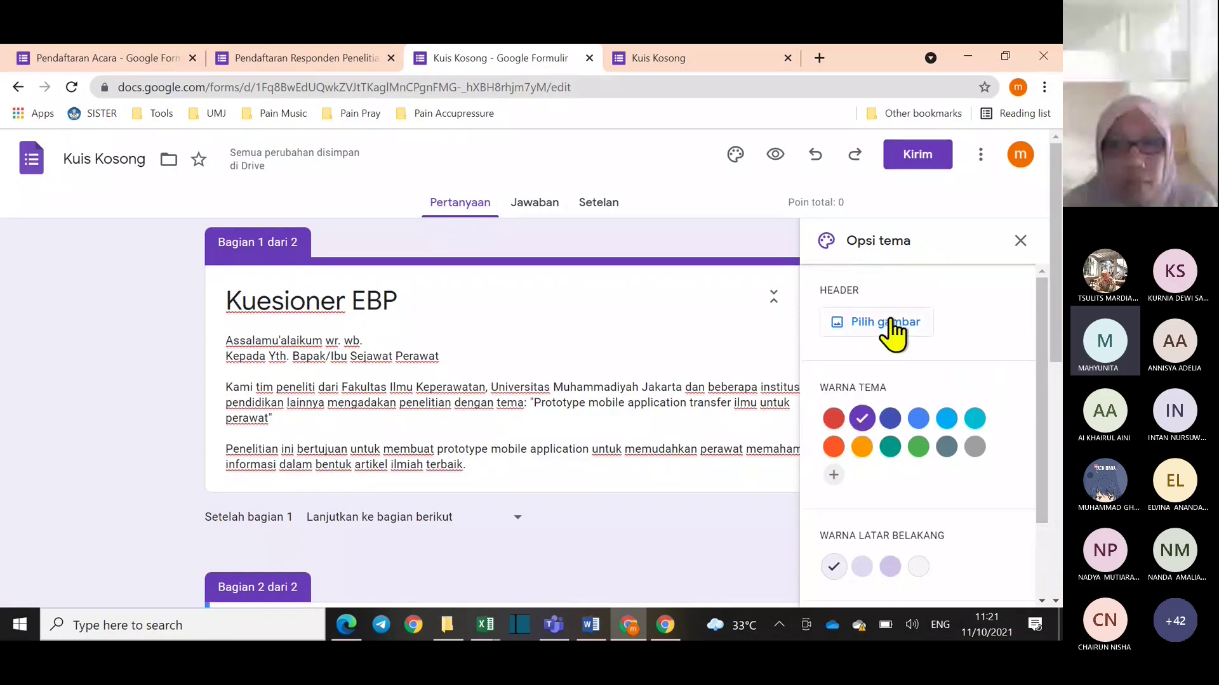
scroll(1030, 400, "down", 2)
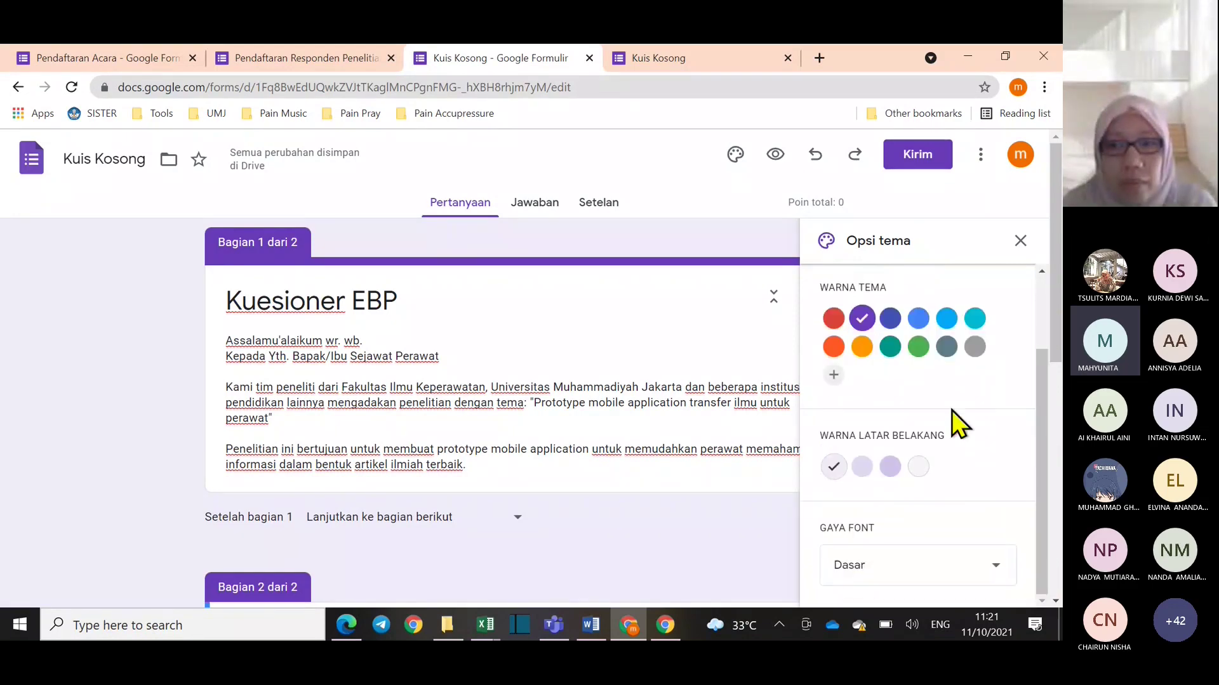
left_click(918, 318)
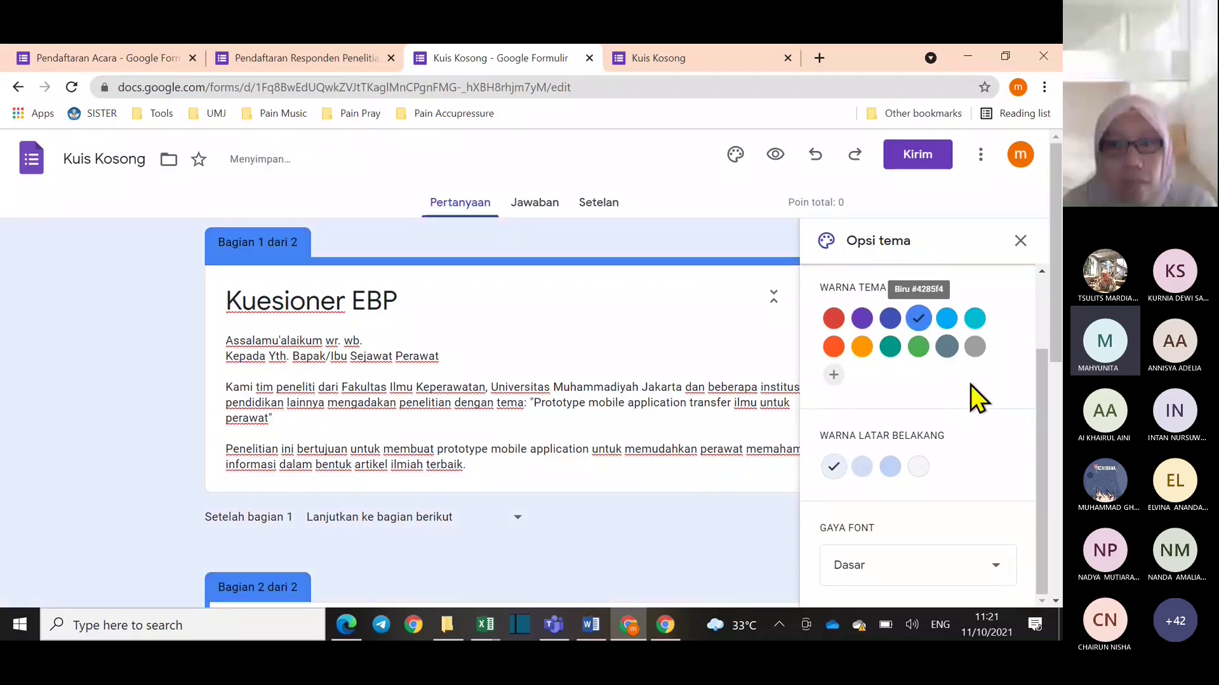
left_click(974, 318)
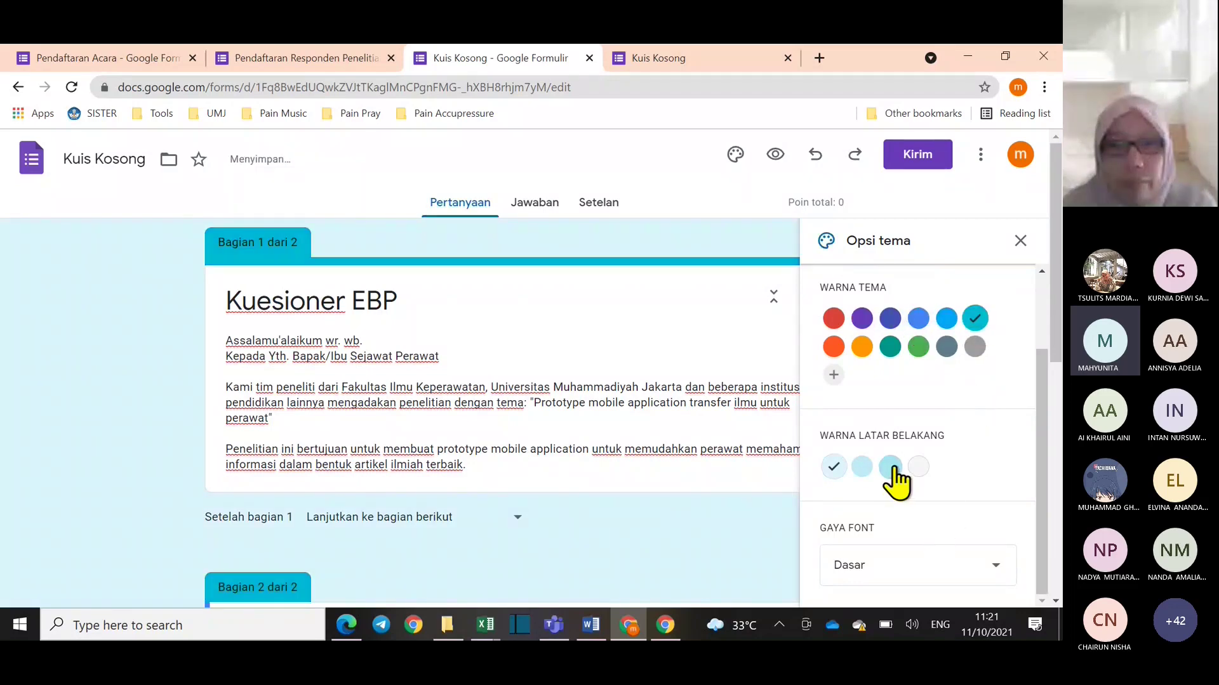
Examine the available font styles and browse the Kantor dan Sekolah header images without applying any
left_click(885, 573)
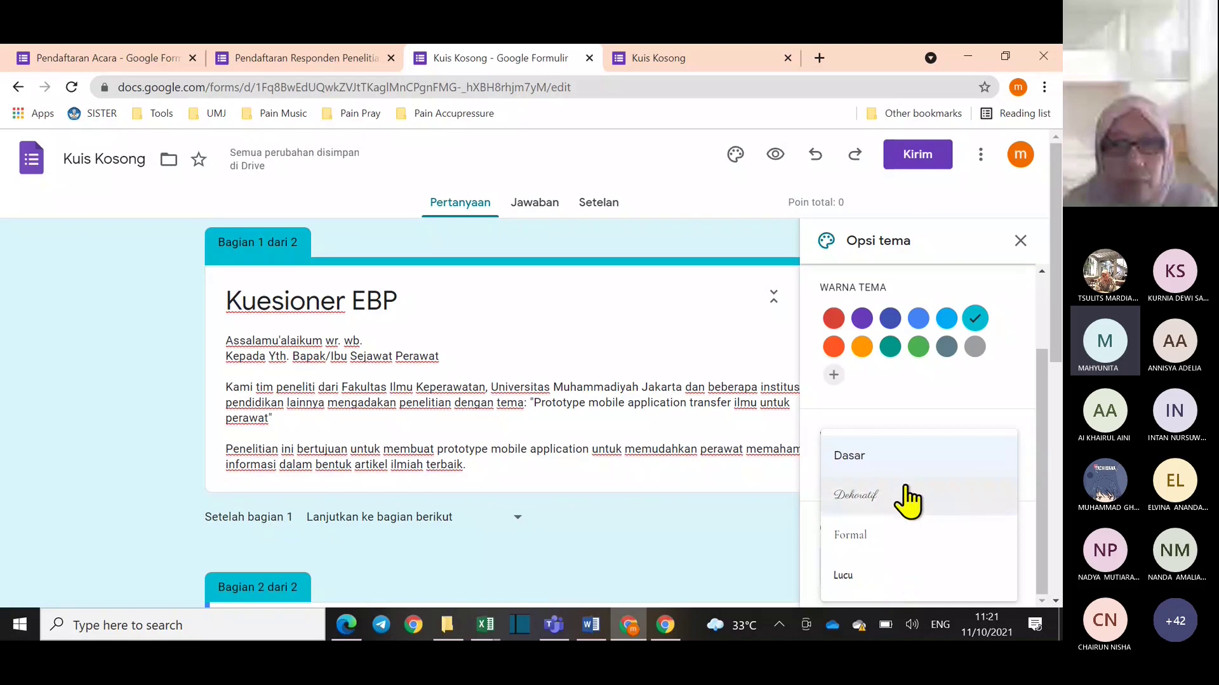
left_click(992, 380)
scroll(904, 409, "up", 2)
left_click(897, 322)
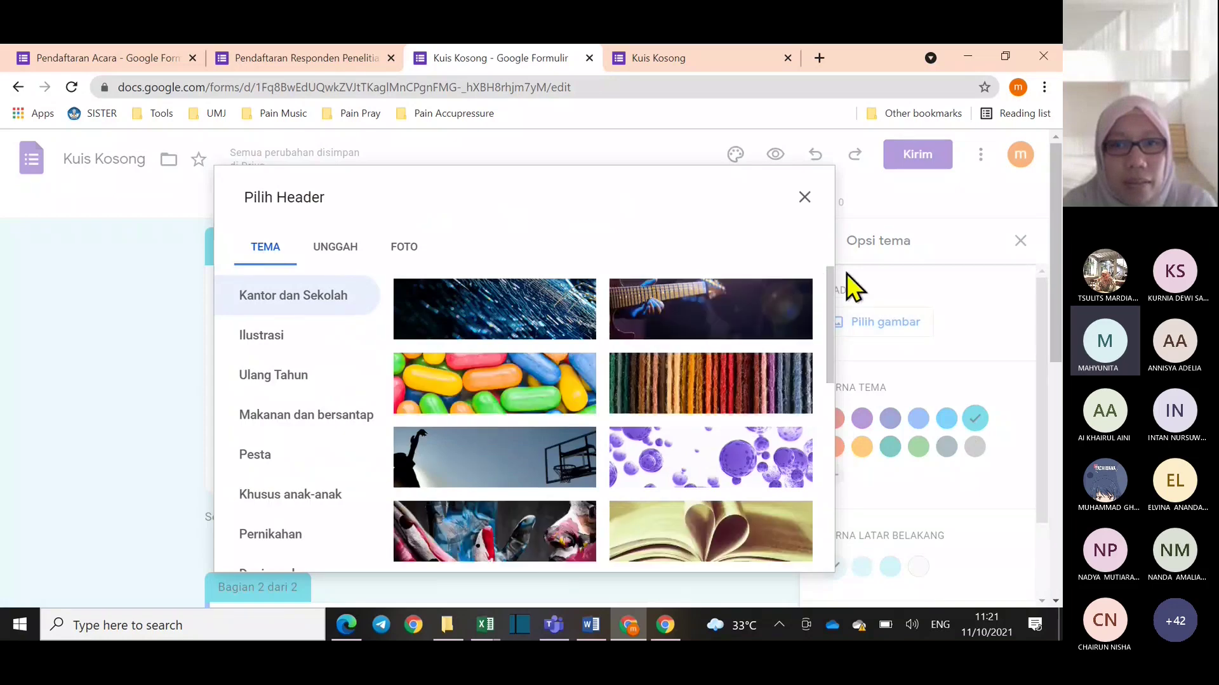
left_click_drag(830, 303, 802, 518)
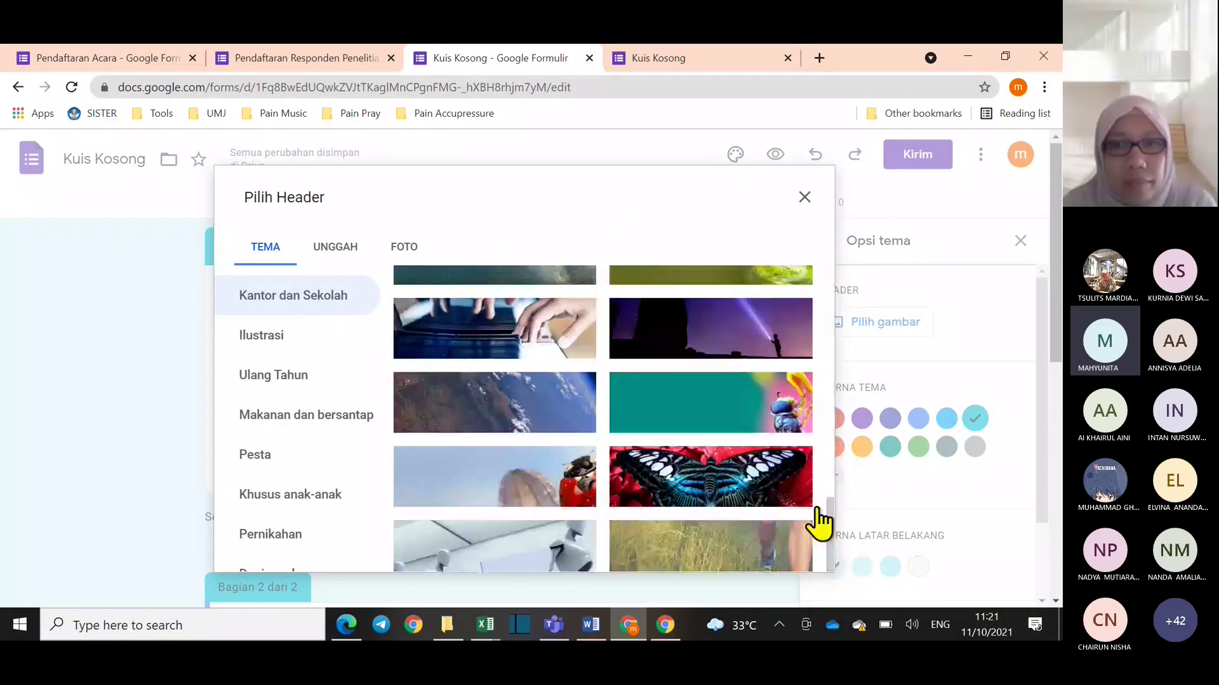
left_click(806, 202)
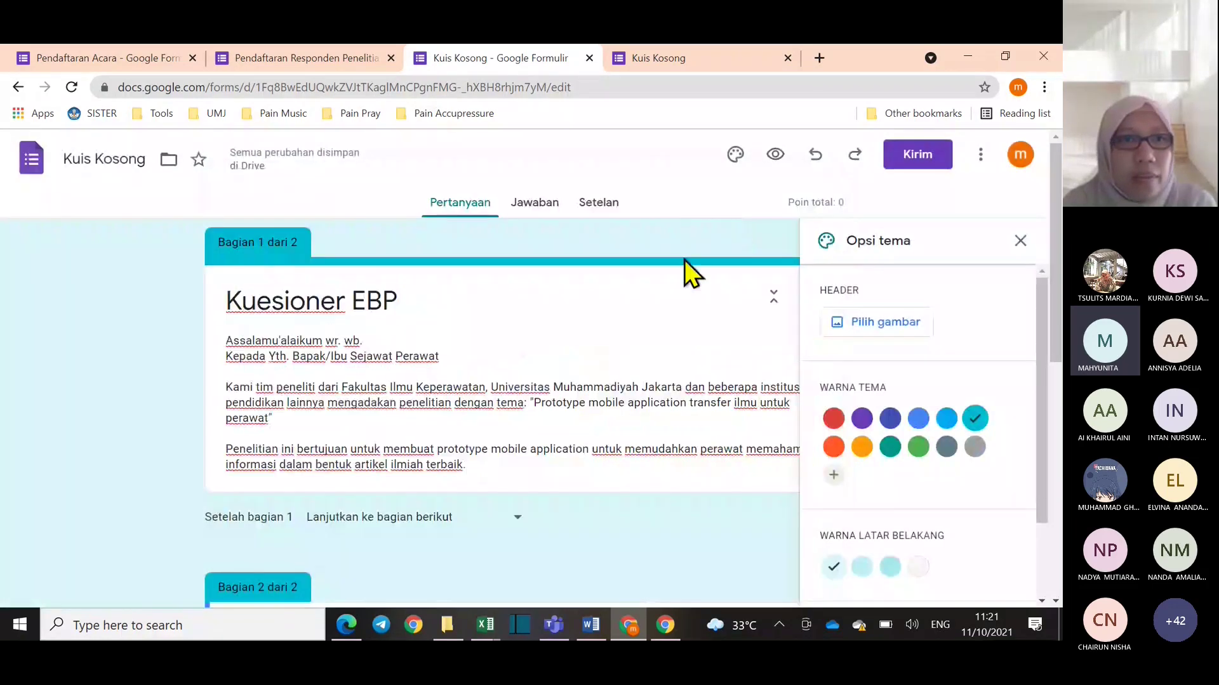
Copy the question text asking nurses which day they can attend from the Pendaftaran Responden Penelitian preview
left_click(320, 58)
scroll(564, 312, "down", 10)
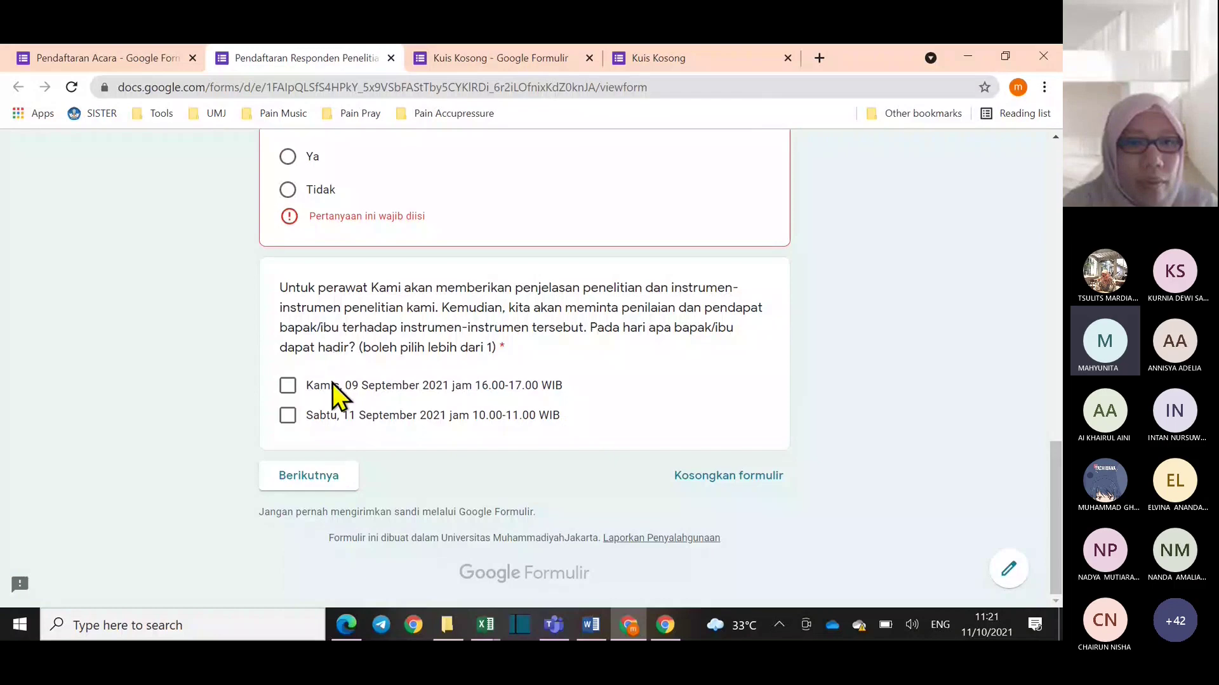
left_click_drag(280, 285, 524, 347)
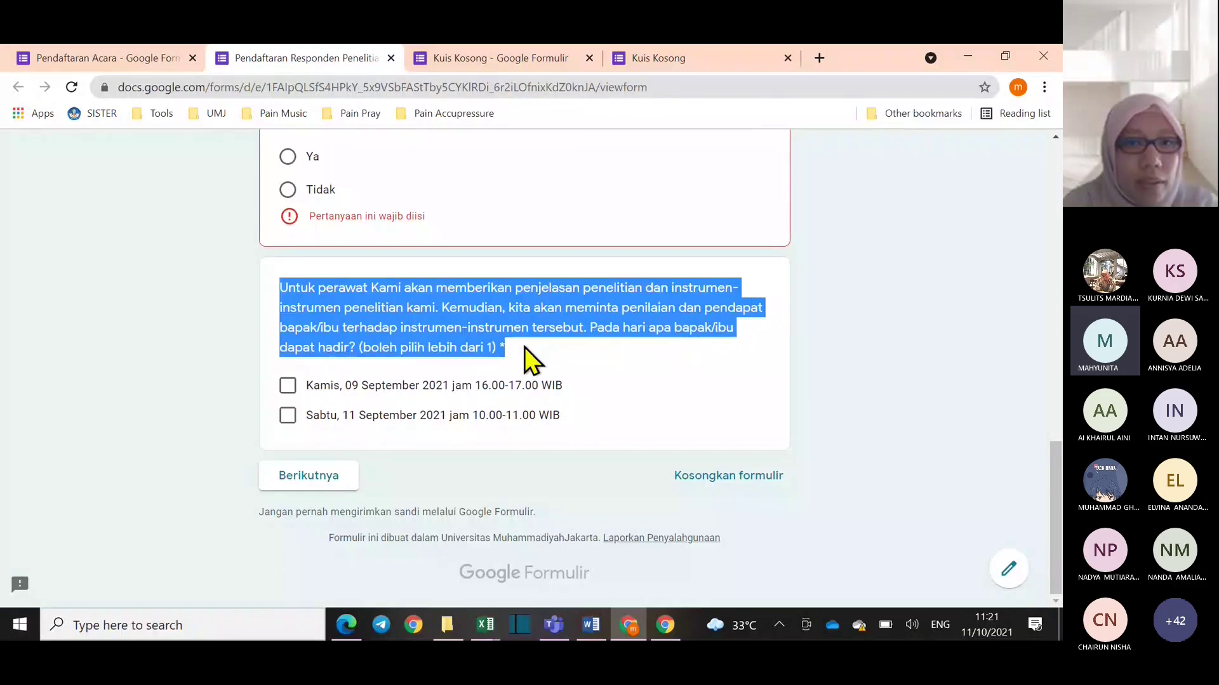
right_click(465, 343)
left_click(489, 355)
Change the first question in section 2 of Kuis Kosong to Kotak Centang and paste the copied attendance question as its text
left_click(500, 58)
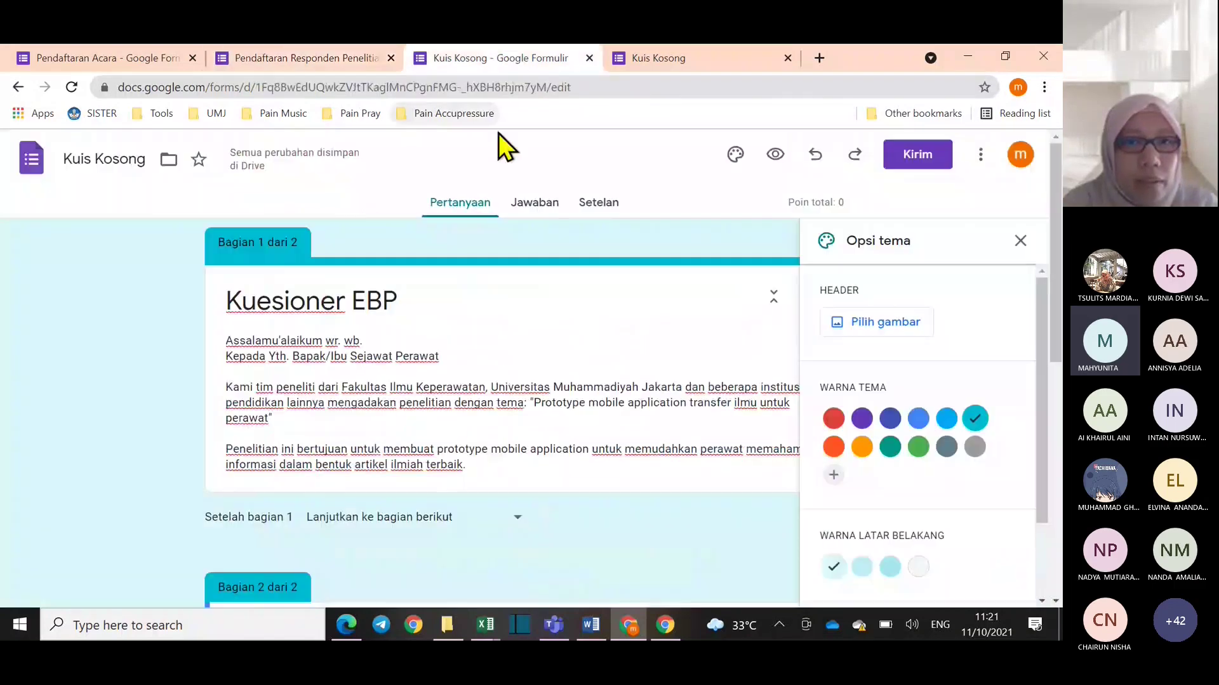
scroll(416, 368, "down", 8)
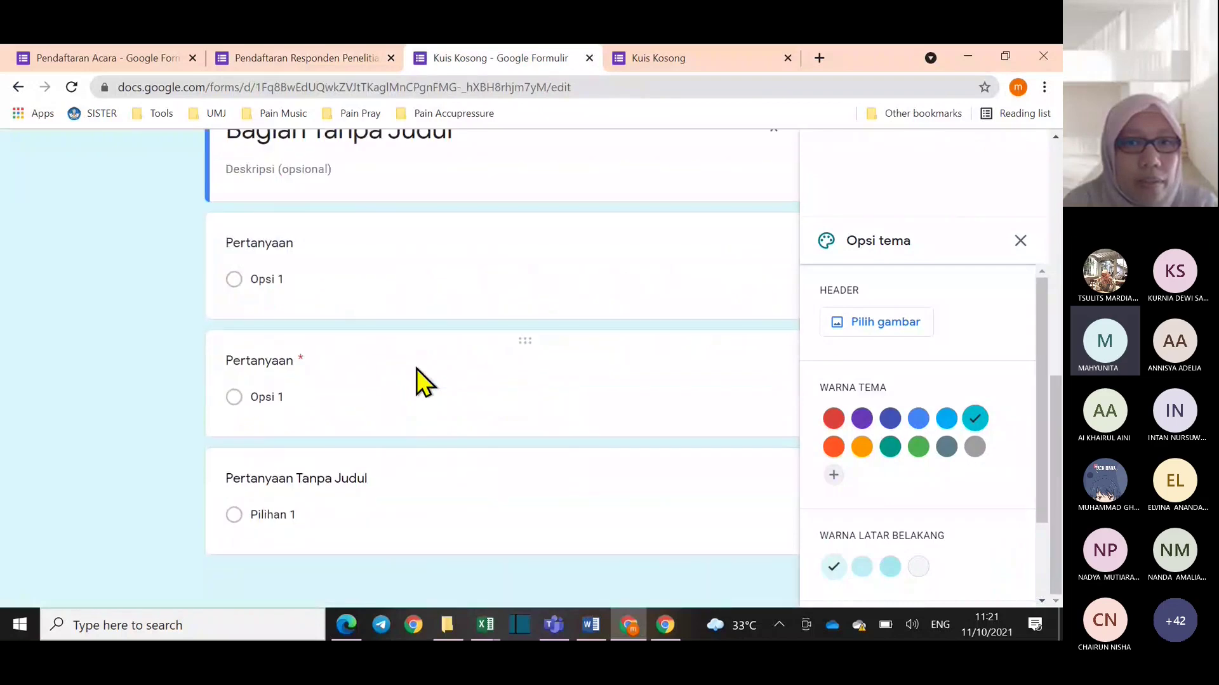
left_click(1019, 242)
scroll(516, 438, "up", 8)
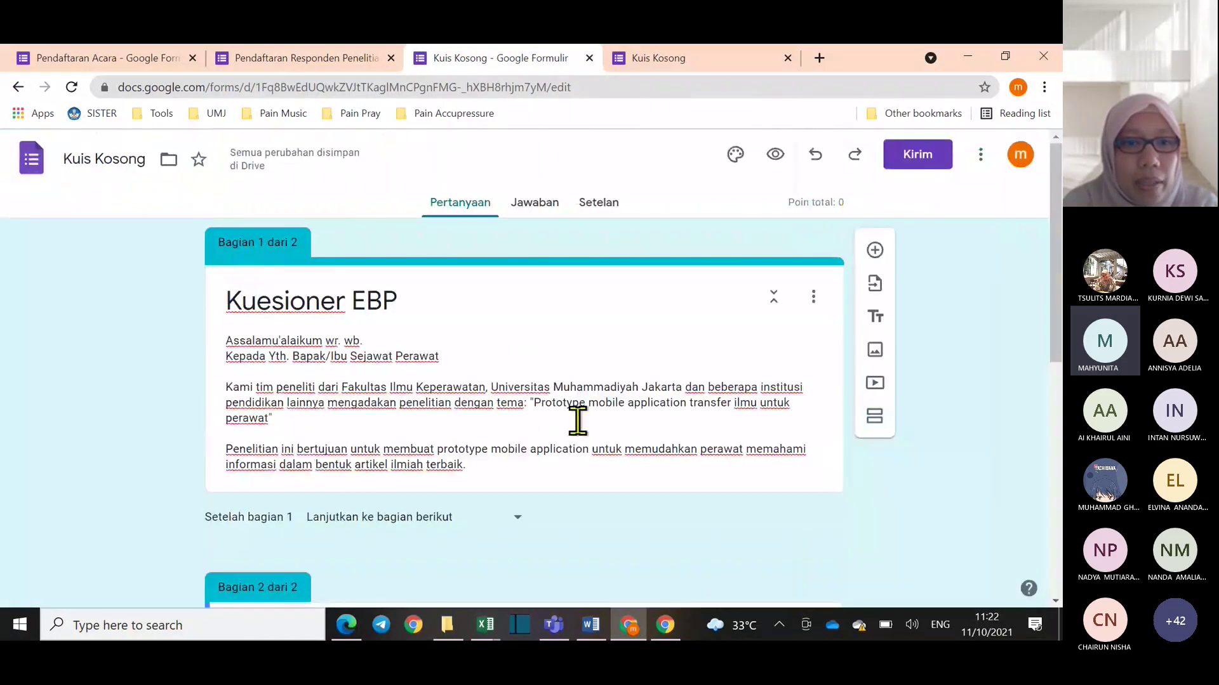
scroll(577, 425, "down", 5)
left_click(321, 360)
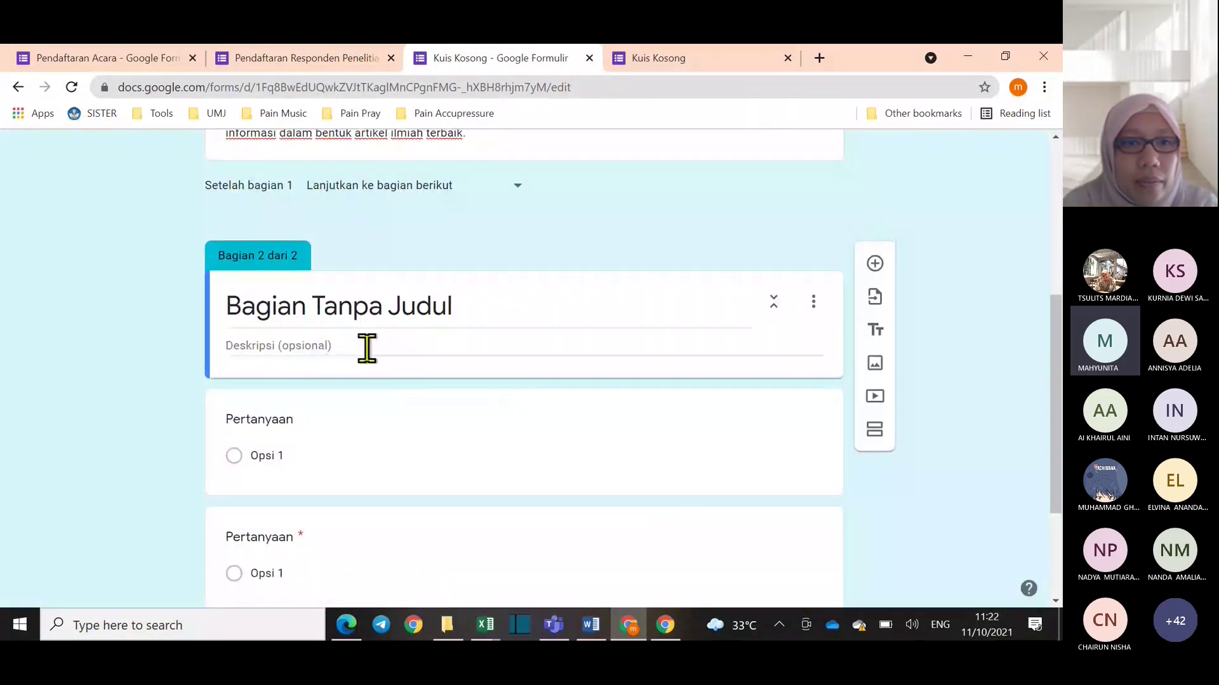
left_click(264, 458)
scroll(749, 438, "down", 1)
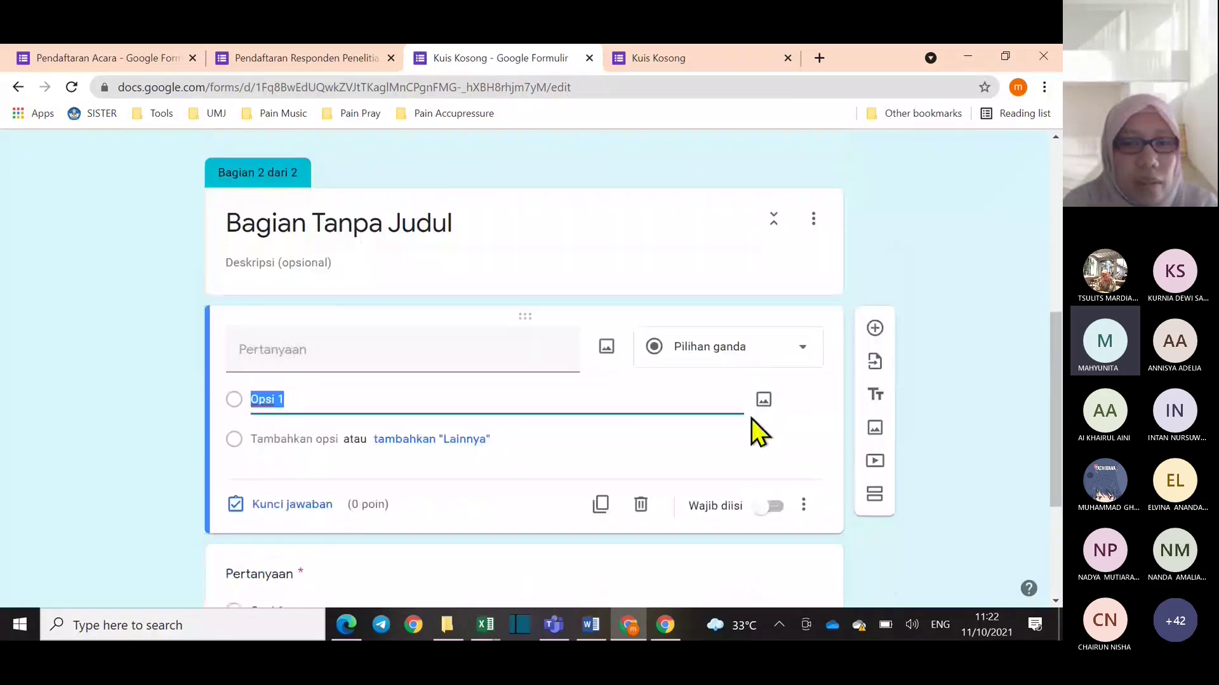
left_click(795, 365)
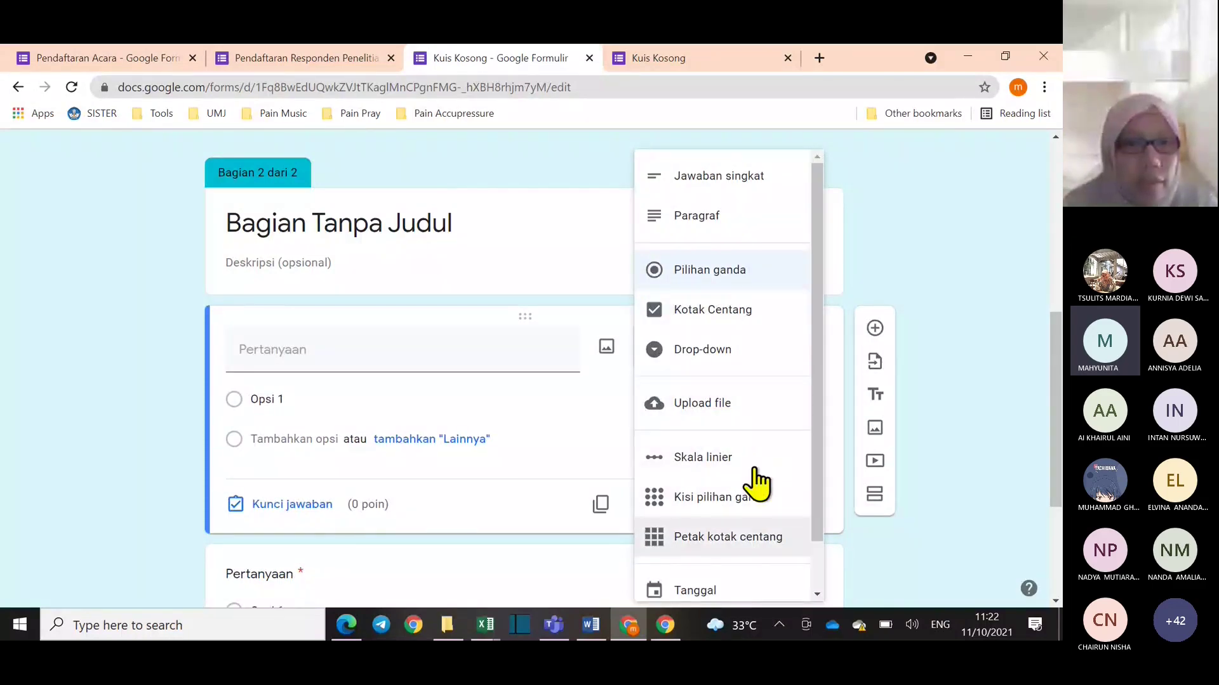
left_click(713, 310)
right_click(257, 355)
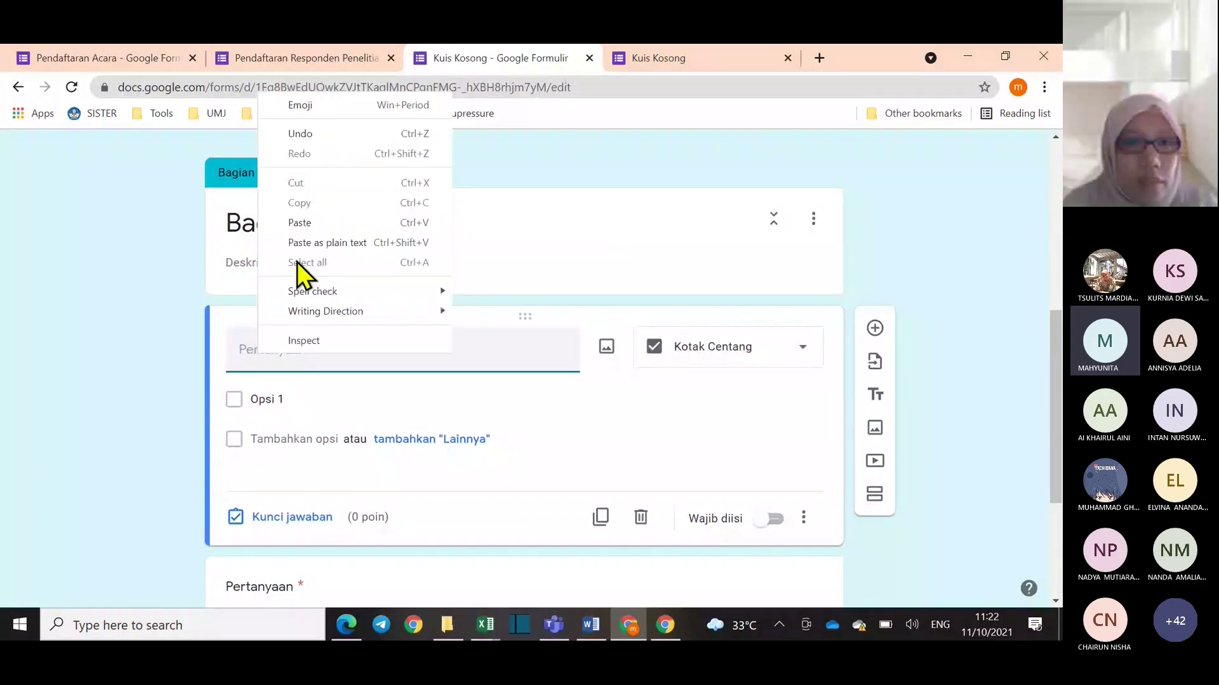
left_click(317, 222)
Replace the question's first option with "Kamis, 09 September 2021 jam 16.00-17.00 WIB", copied from the example preview
left_click(265, 511)
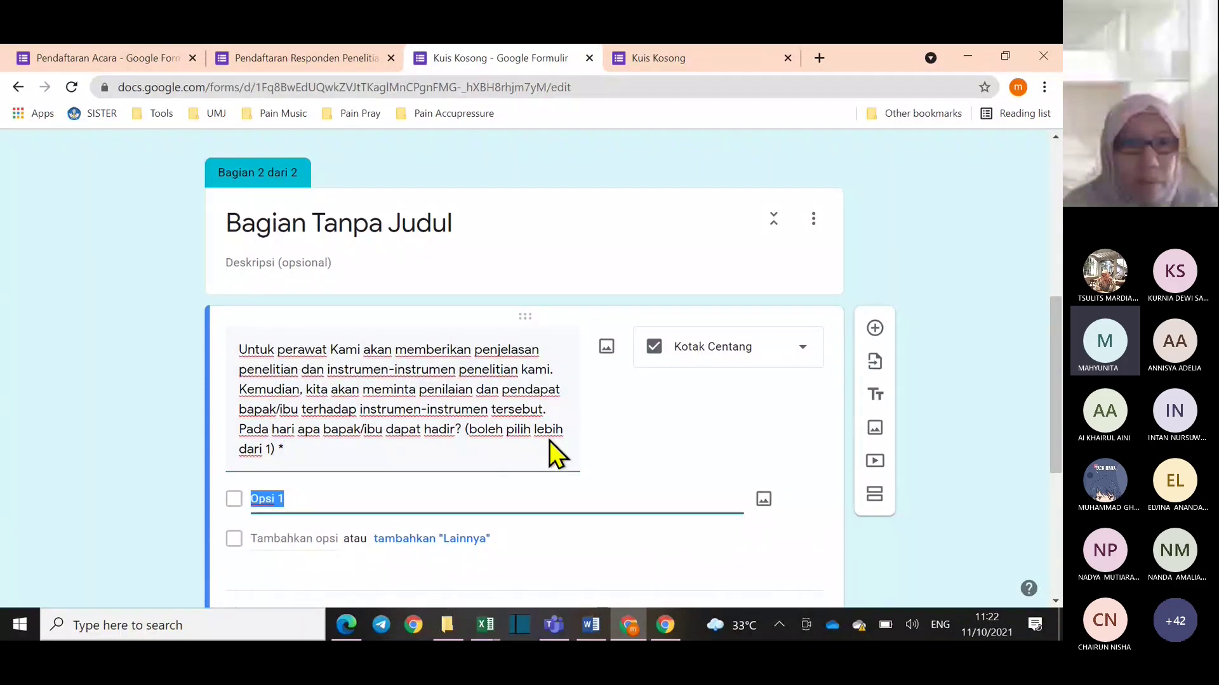
left_click(305, 58)
left_click(309, 383)
left_click_drag(309, 383, 568, 377)
right_click(530, 391)
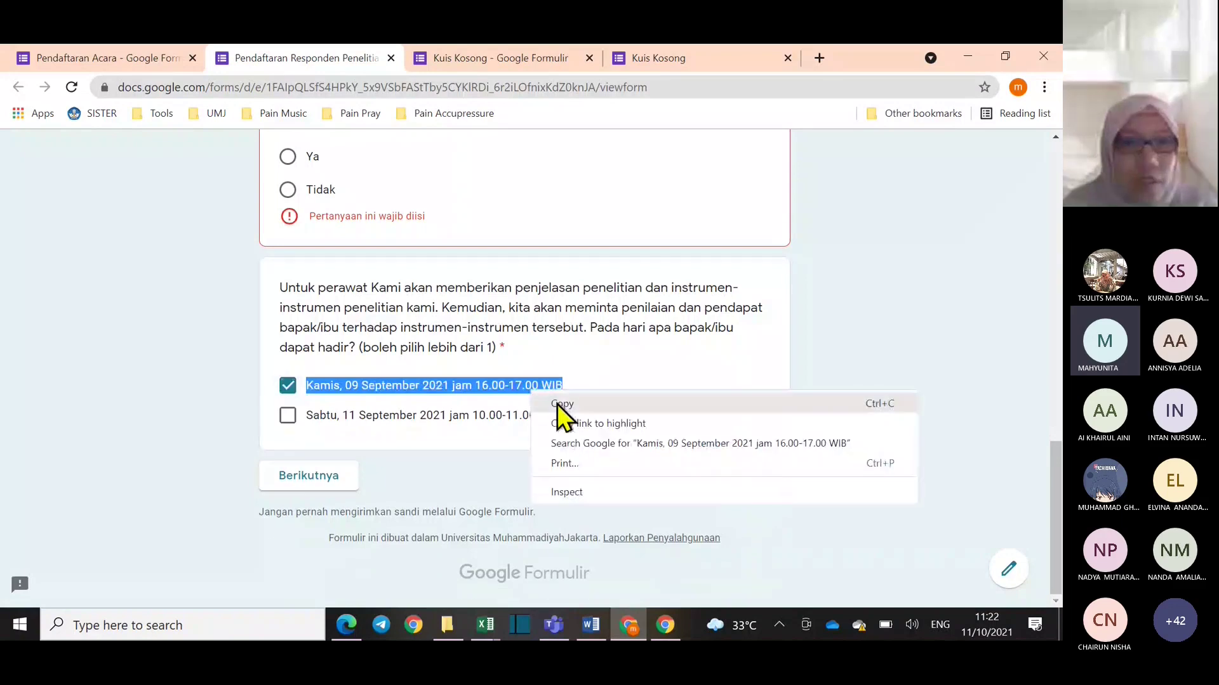
left_click(562, 405)
left_click(499, 60)
right_click(277, 500)
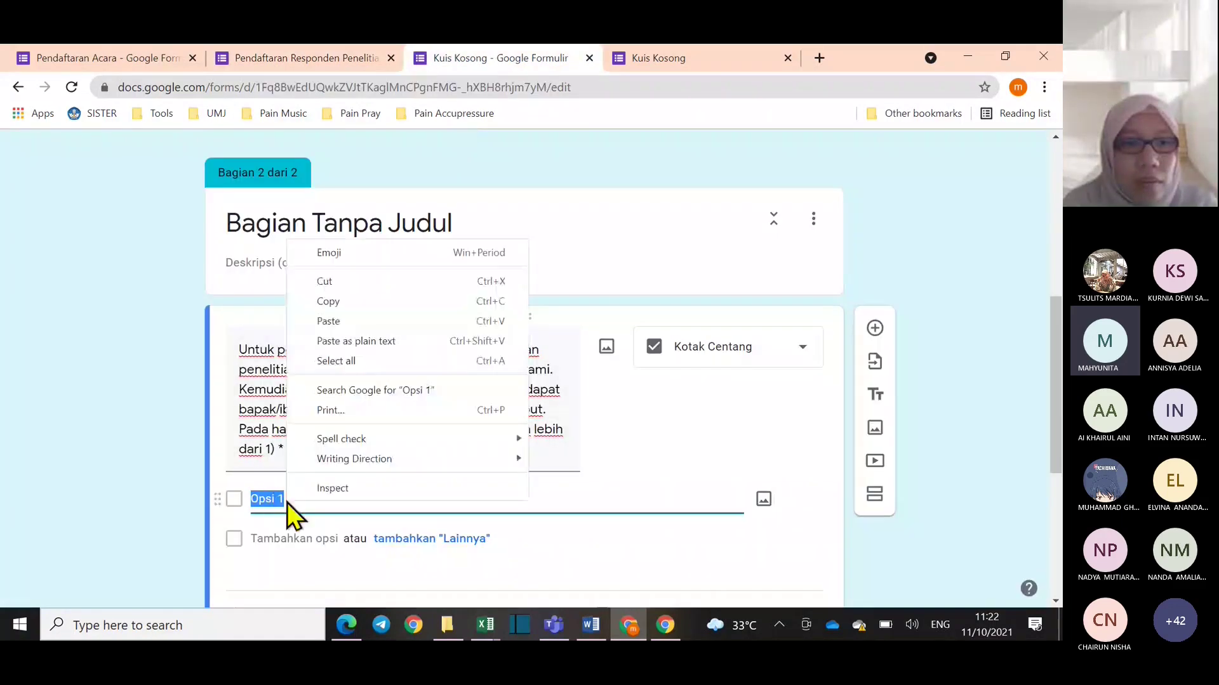
left_click(336, 320)
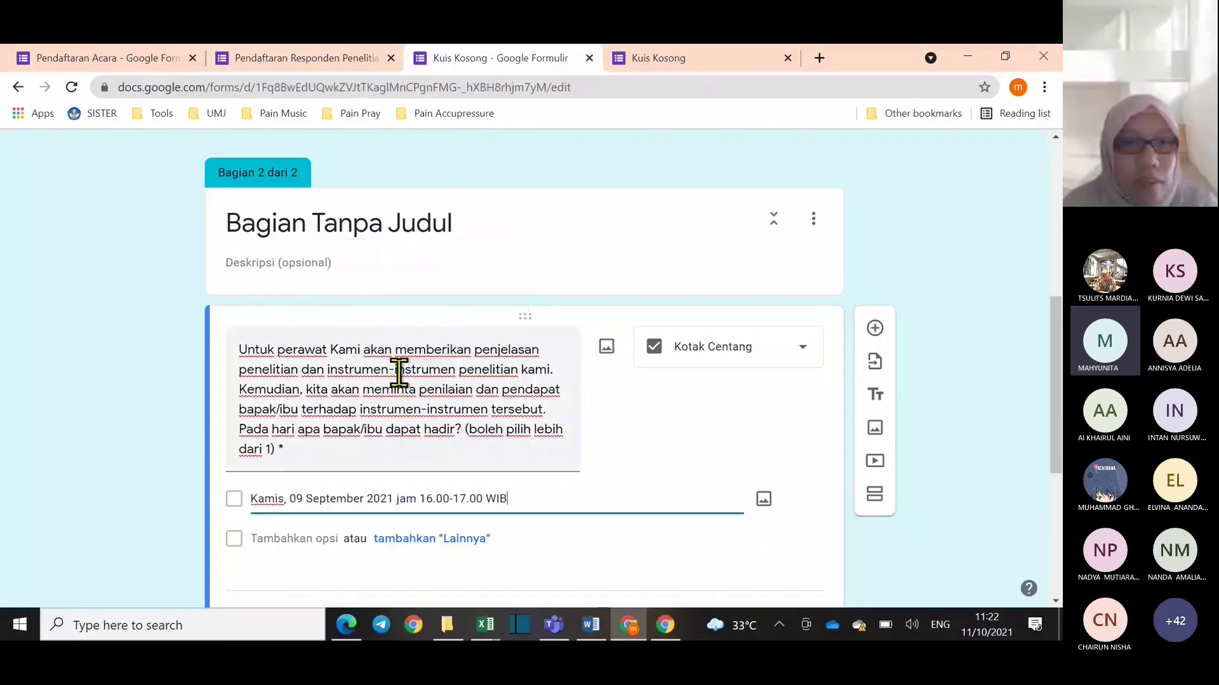
Add a second checkbox option, "Sabtu, 11 September 2021 jam 10.00-11.00 WIB", copied from the example preview
left_click(304, 539)
left_click(322, 59)
left_click(315, 420)
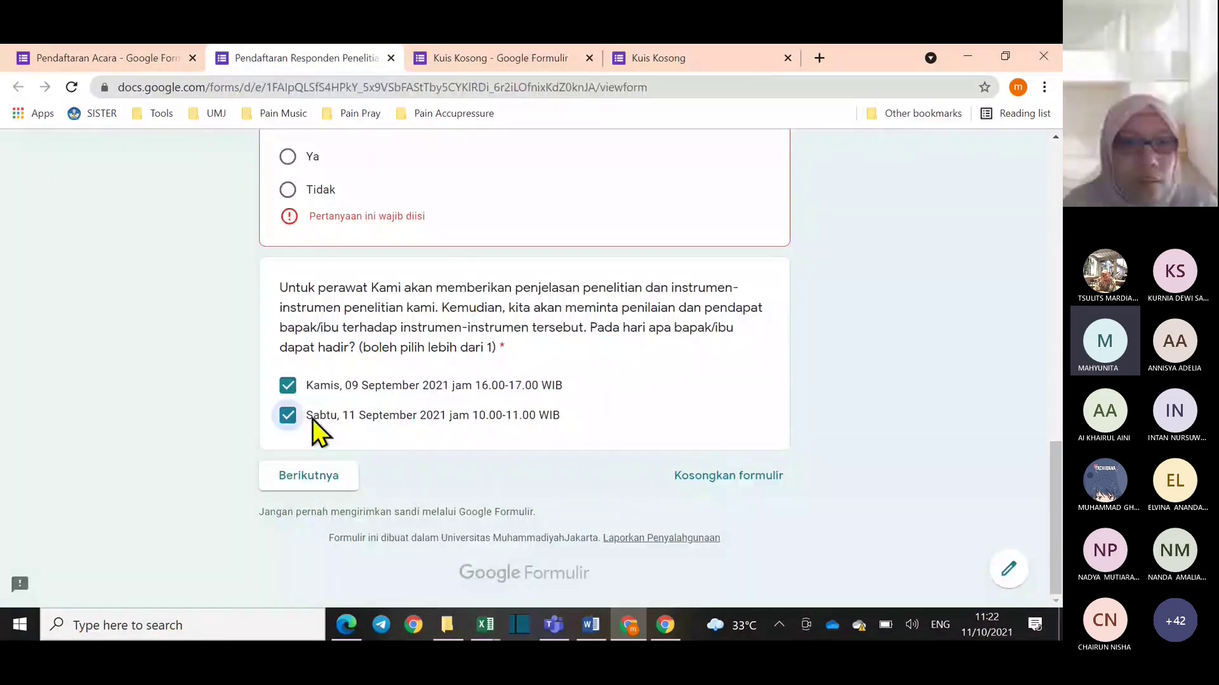
left_click_drag(313, 413, 562, 409)
left_click(403, 436)
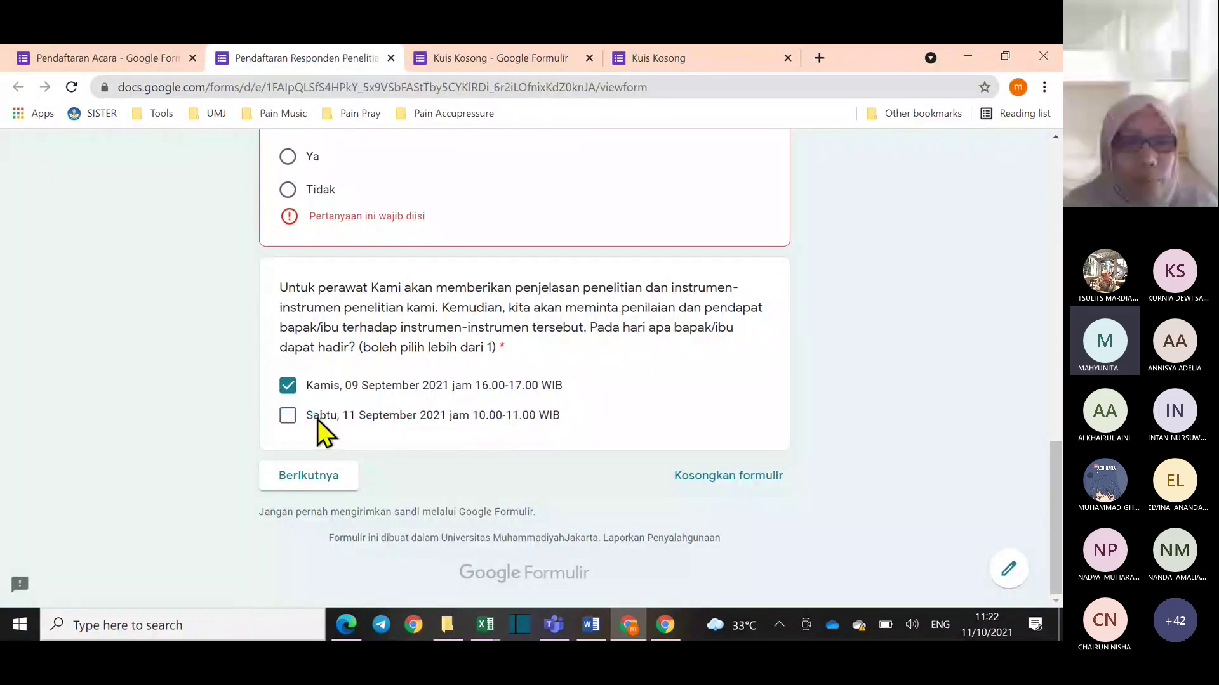
left_click_drag(306, 417, 558, 410)
right_click(538, 419)
left_click(572, 432)
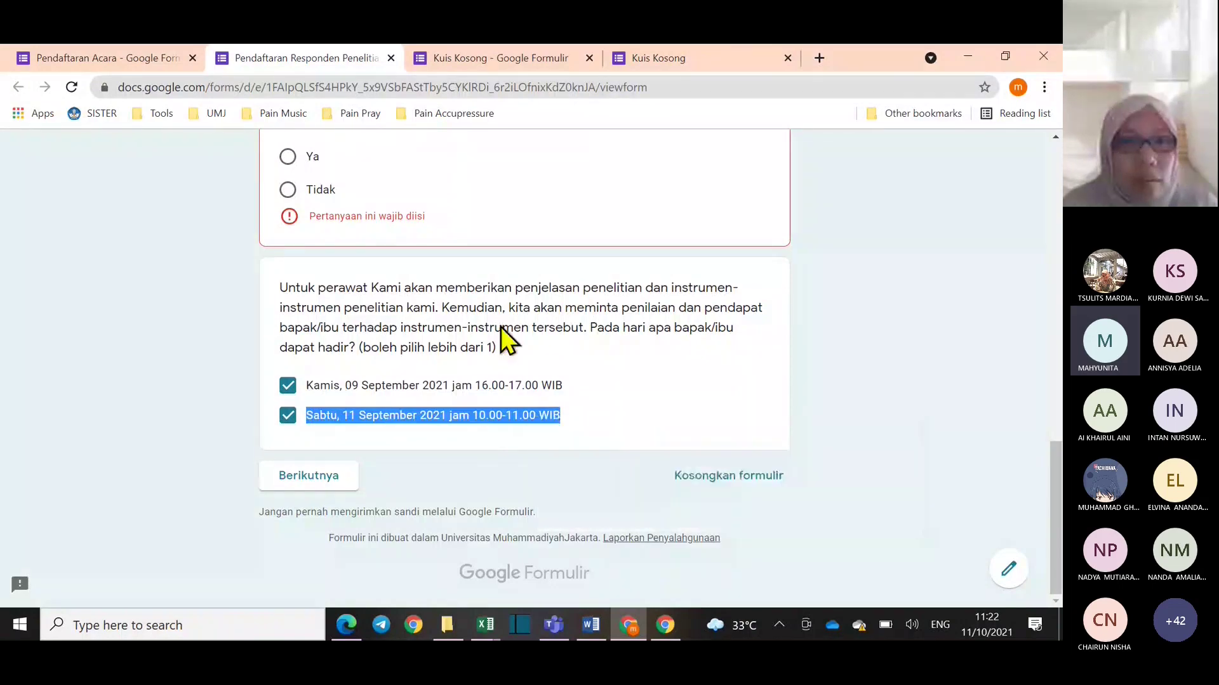
left_click(475, 50)
scroll(413, 387, "down", 3)
right_click(273, 369)
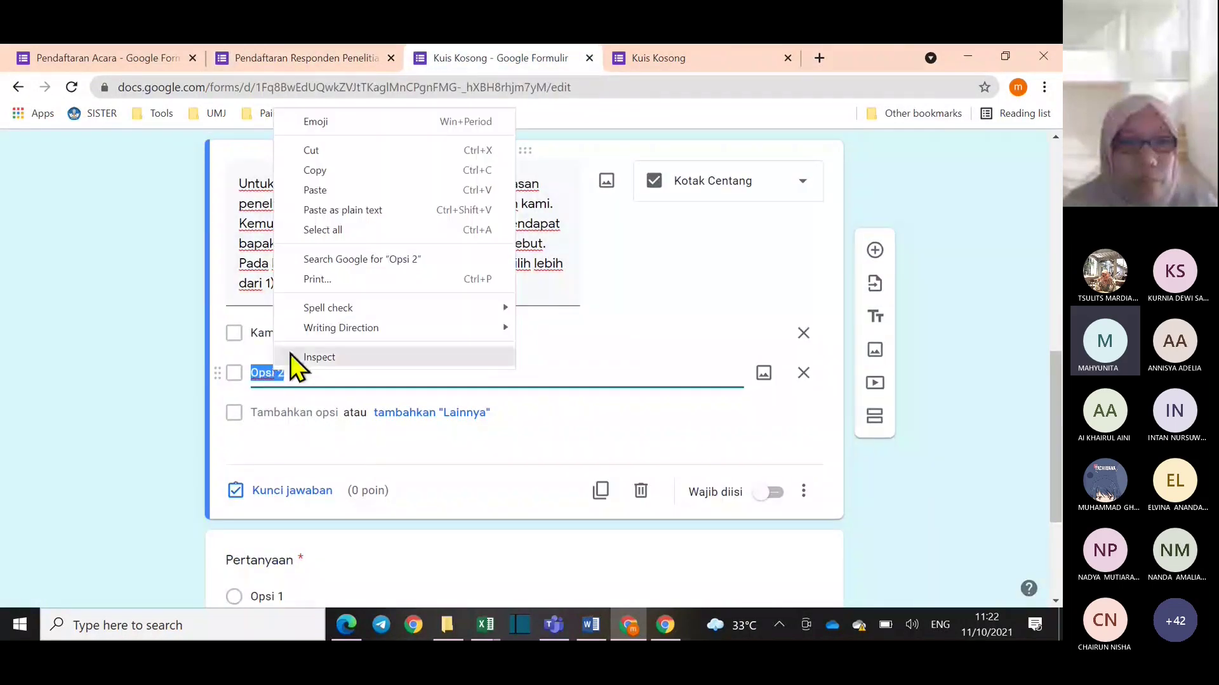
left_click(353, 214)
Review the example preview's introduction and view the additional form options of Pendaftaran Acara
left_click(318, 56)
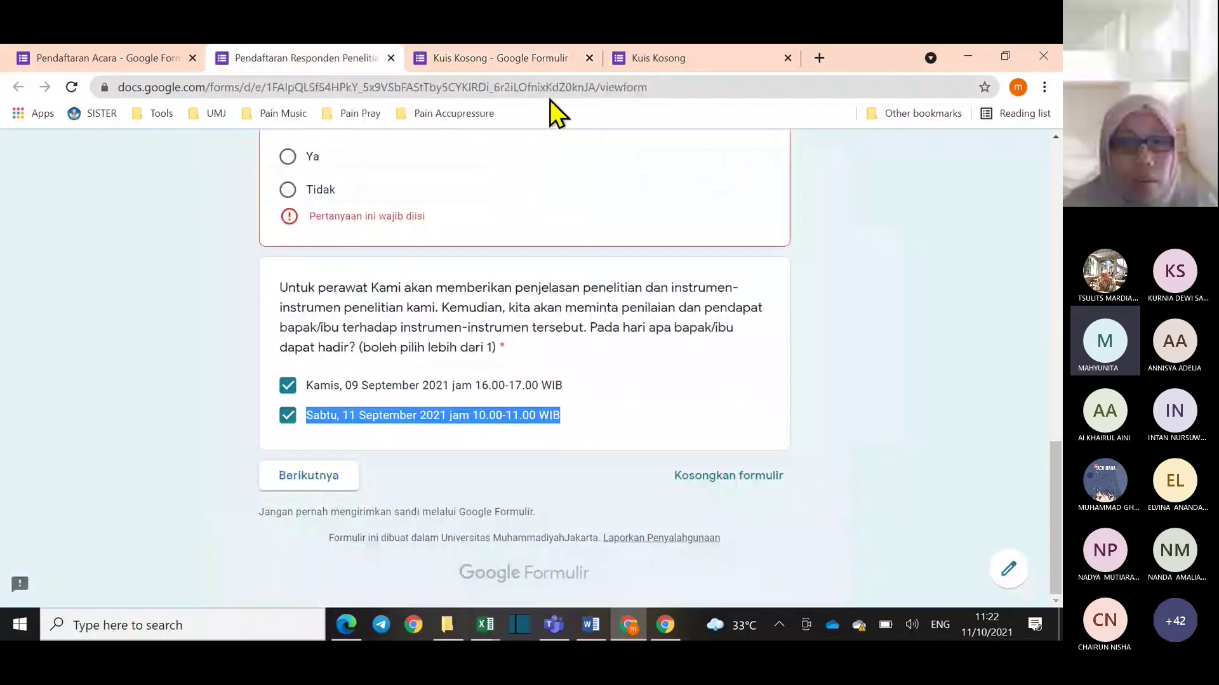
scroll(607, 276, "up", 15)
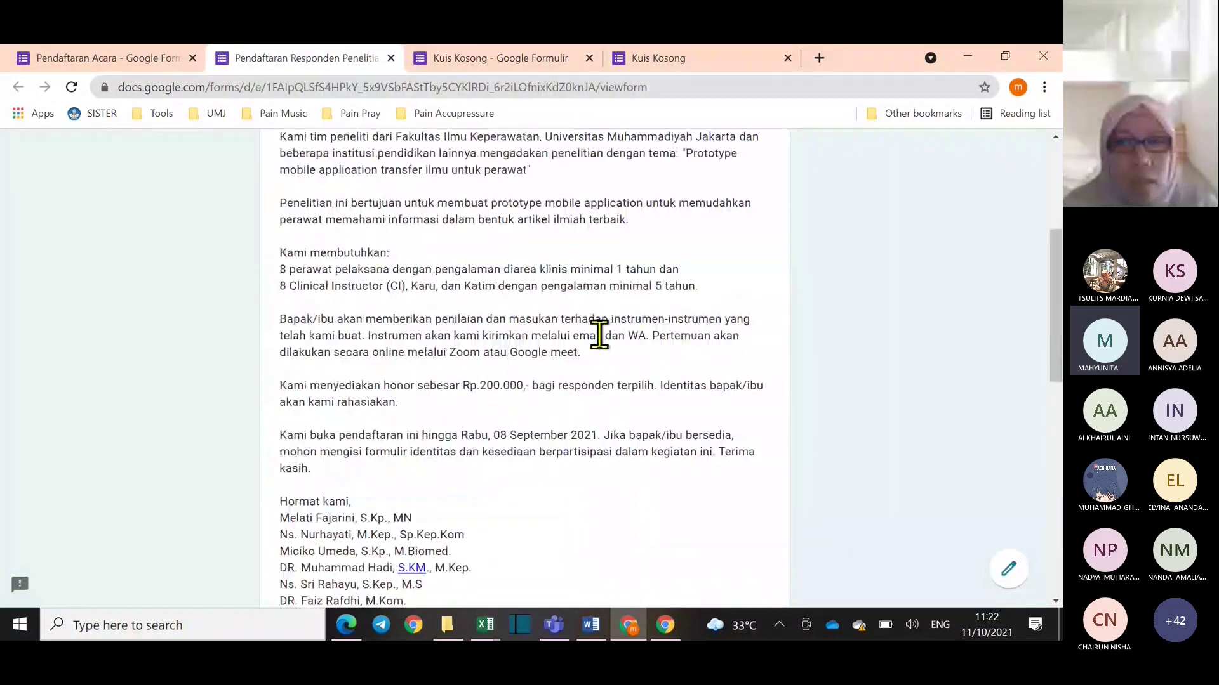
left_click(118, 58)
left_click(981, 156)
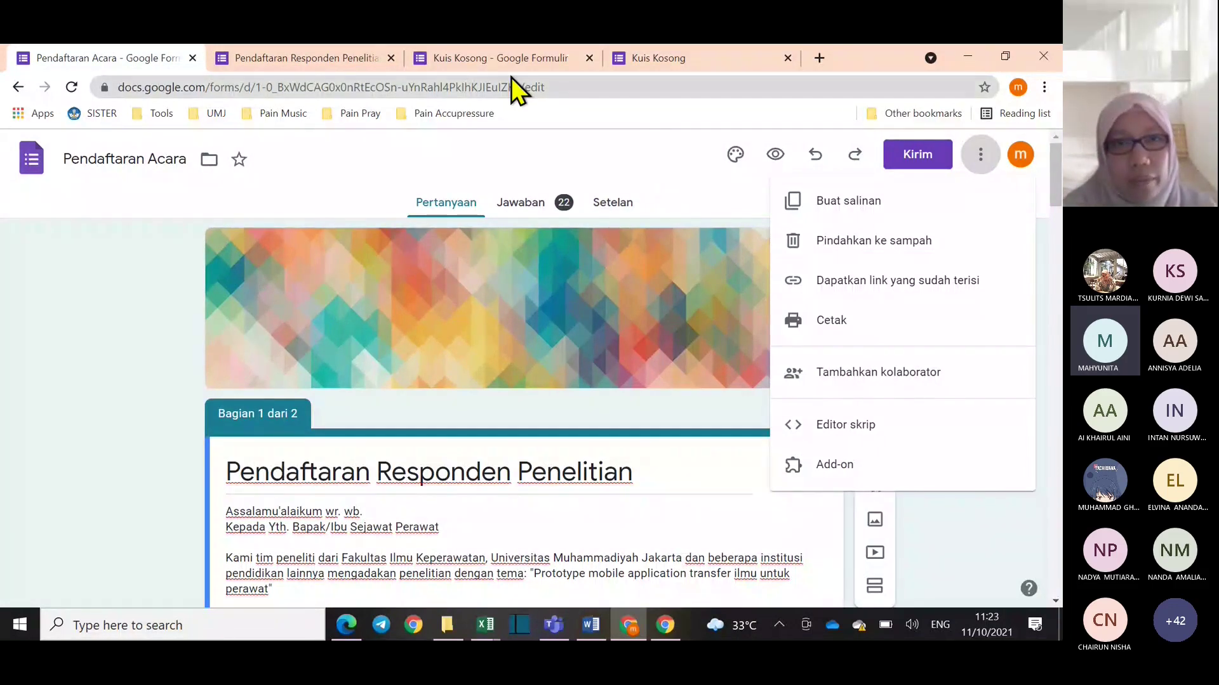
Return to Kuis Kosong and view the question types available for the attendance question
left_click(508, 59)
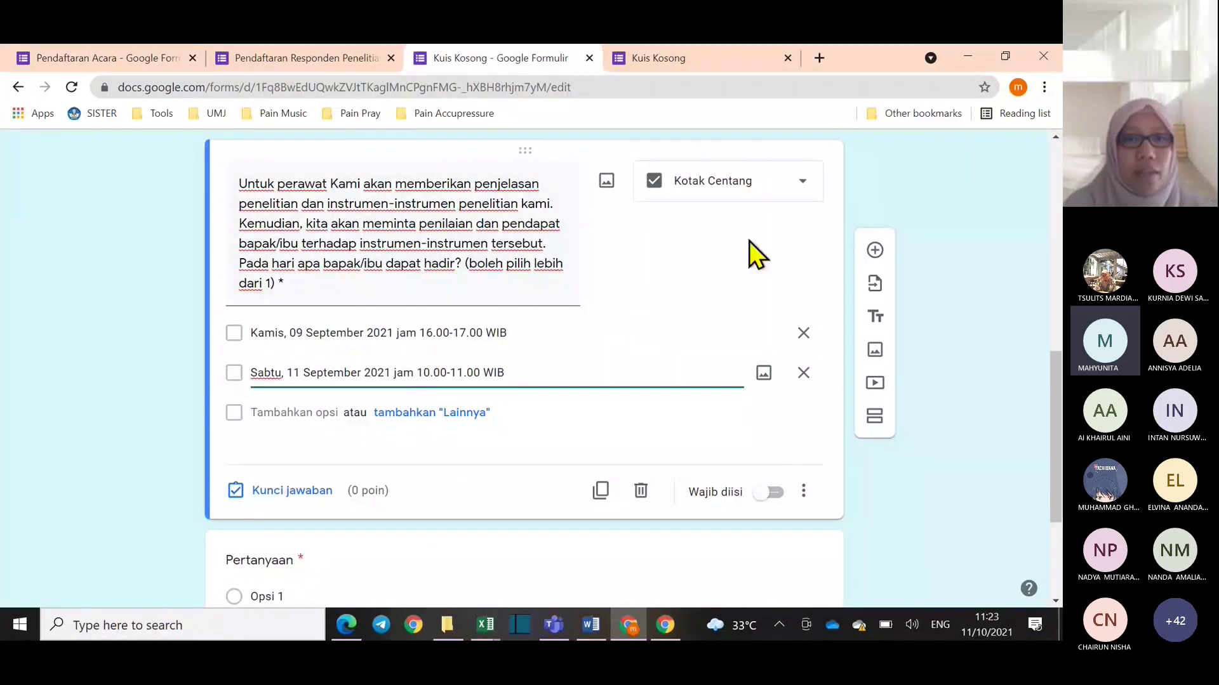
left_click(773, 181)
left_click(704, 210)
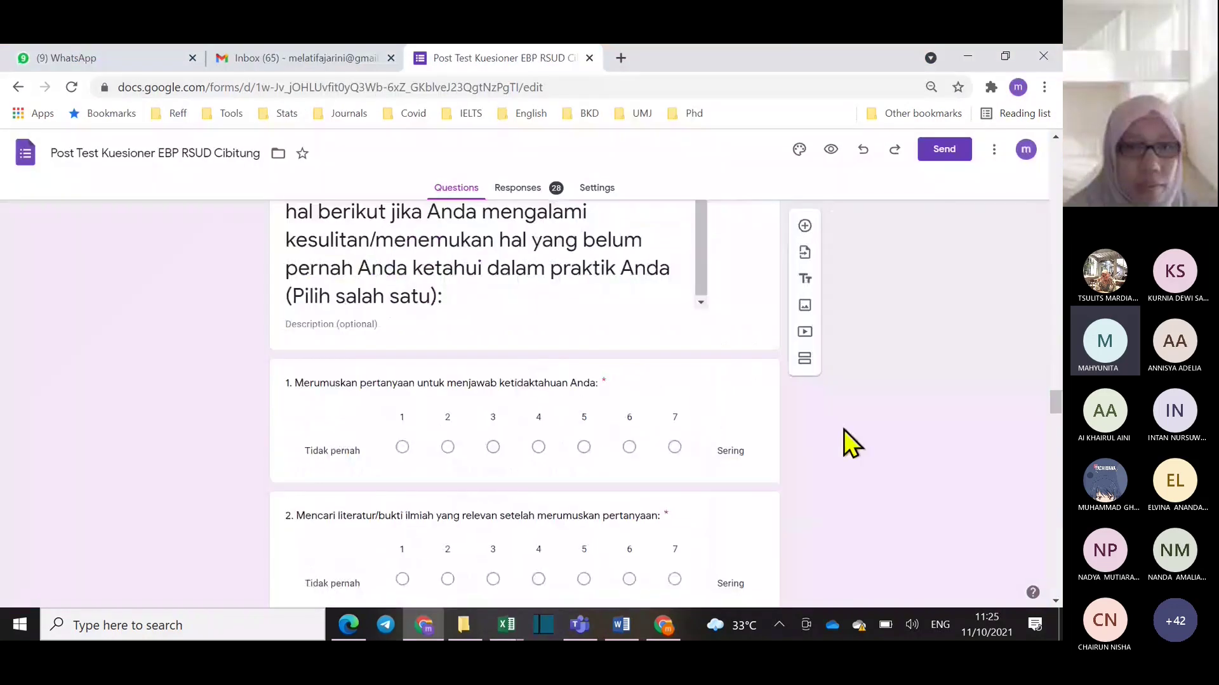
Open question 1, "Merumuskan pertanyaan untuk menjawab ketidaktahuan Anda", in Post Test Kuesioner EBP RSUD Cibitung to examine its Linear scale setup
left_click(663, 424)
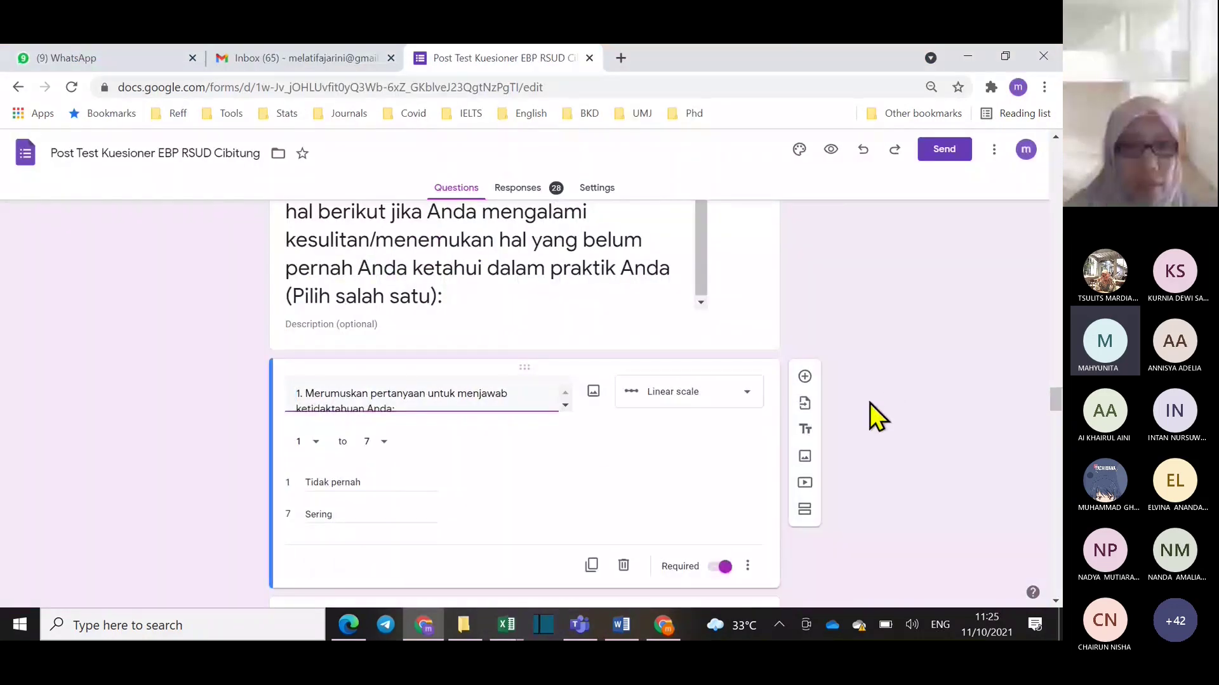
left_click(398, 409)
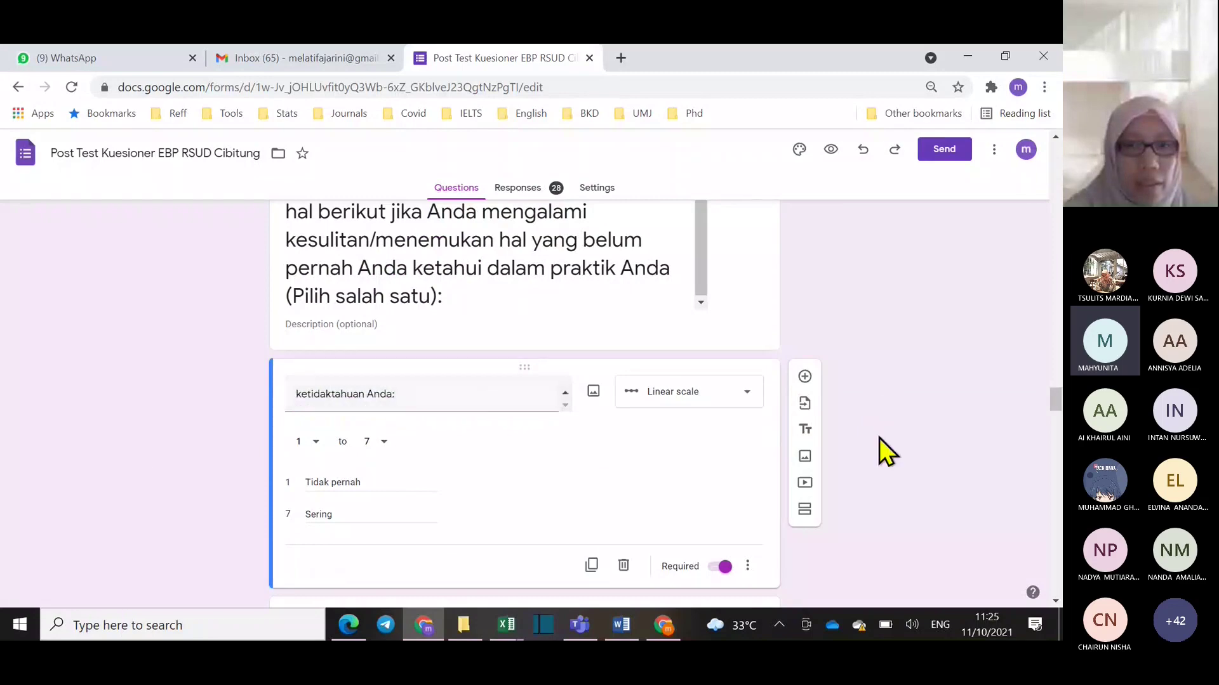
Review the remaining linear scale questions 2 to 6 that follow question 1 in the questionnaire
scroll(895, 444, "down", 5)
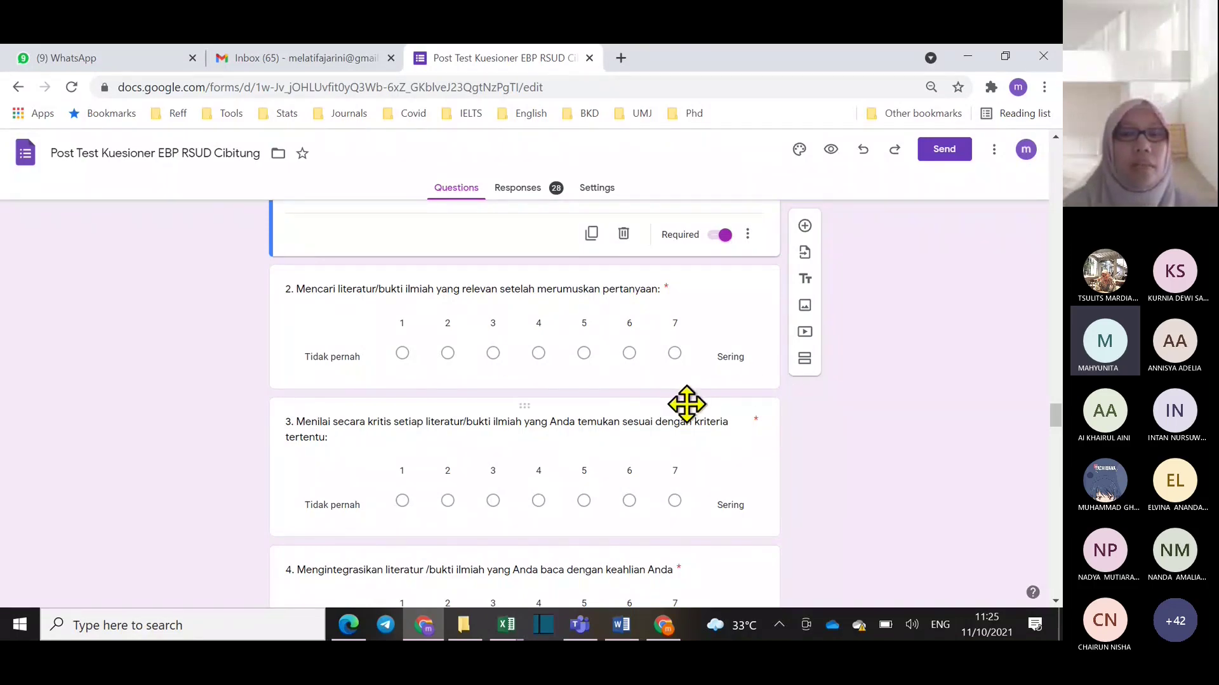
scroll(673, 438, "down", 2)
scroll(677, 454, "down", 2)
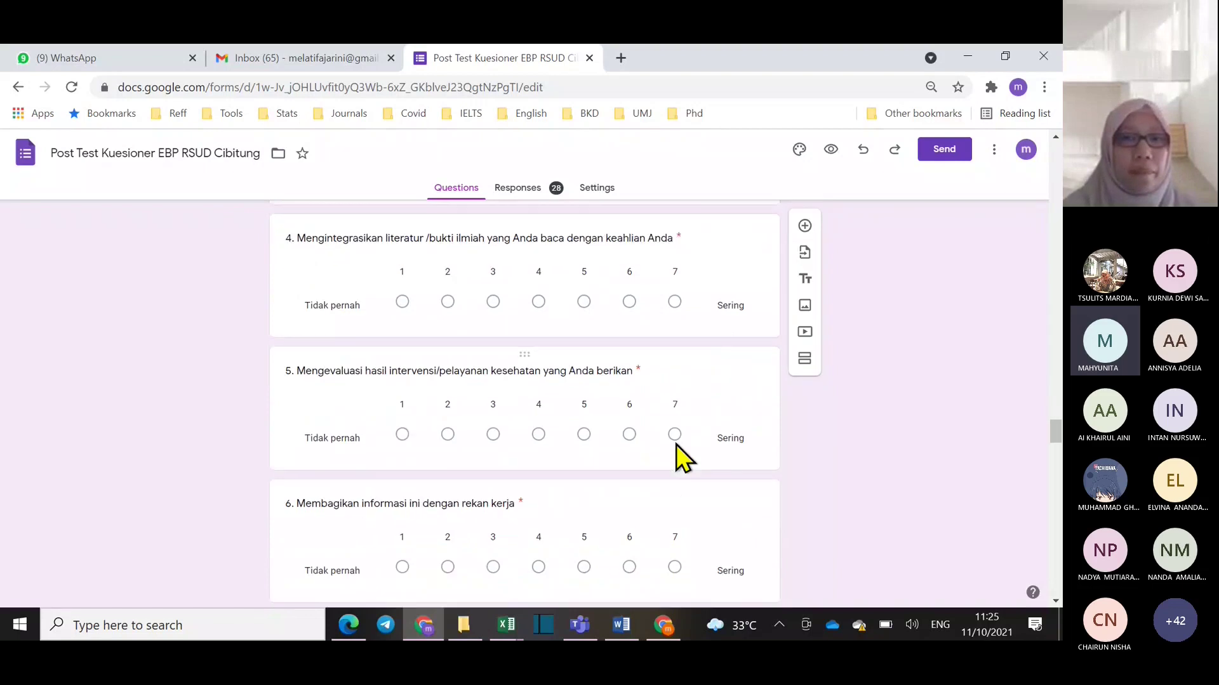
Review the summary of the form's responses, from Tanggal lahir through the Unit/ruangan kerja and evidence-based practice charts
left_click(539, 188)
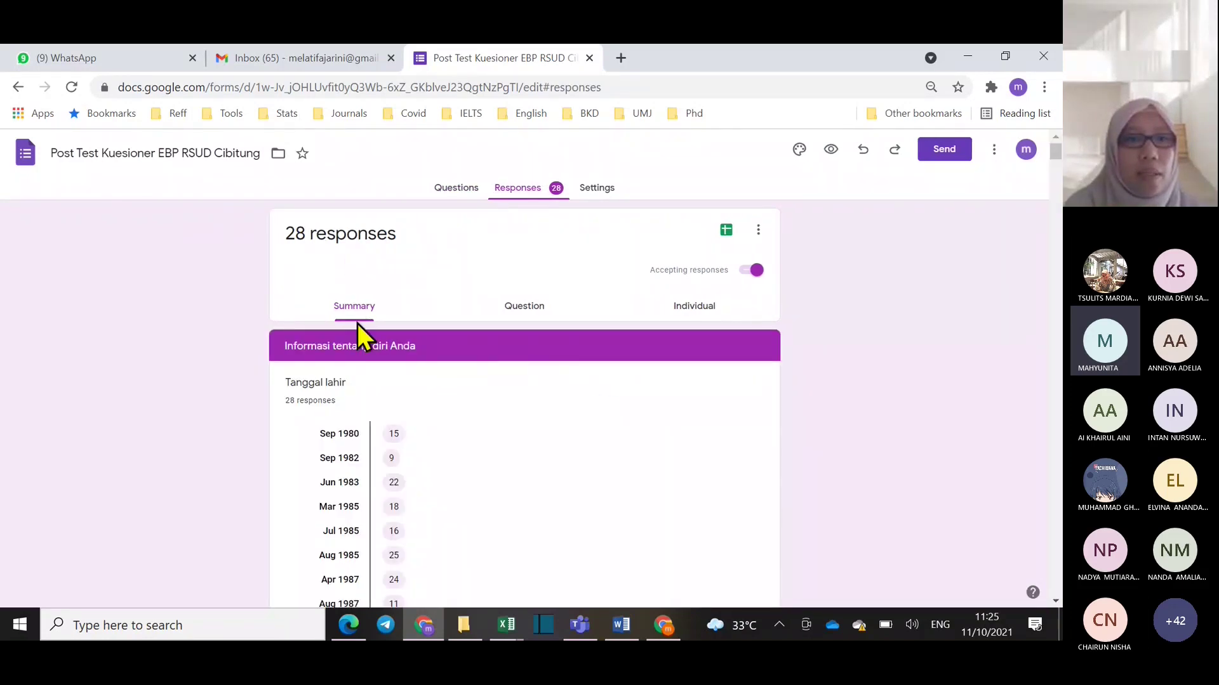
scroll(520, 405, "down", 6)
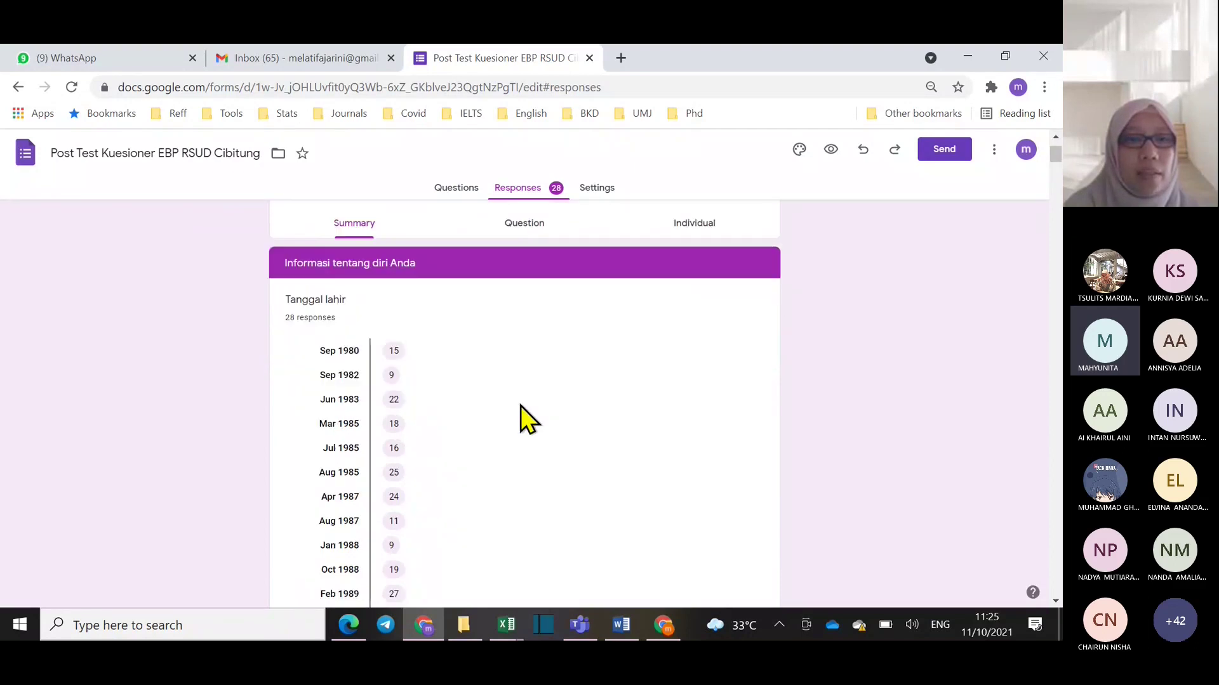
scroll(520, 406, "down", 8)
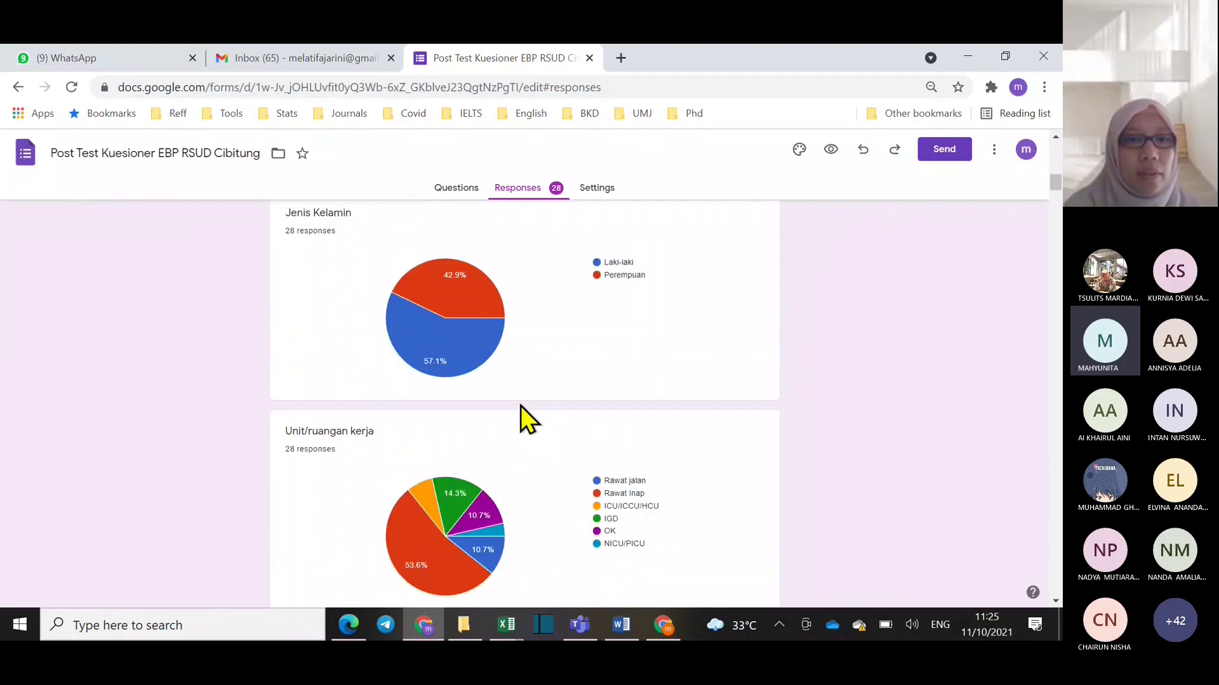
scroll(521, 406, "down", 1)
mouse_move(443, 416)
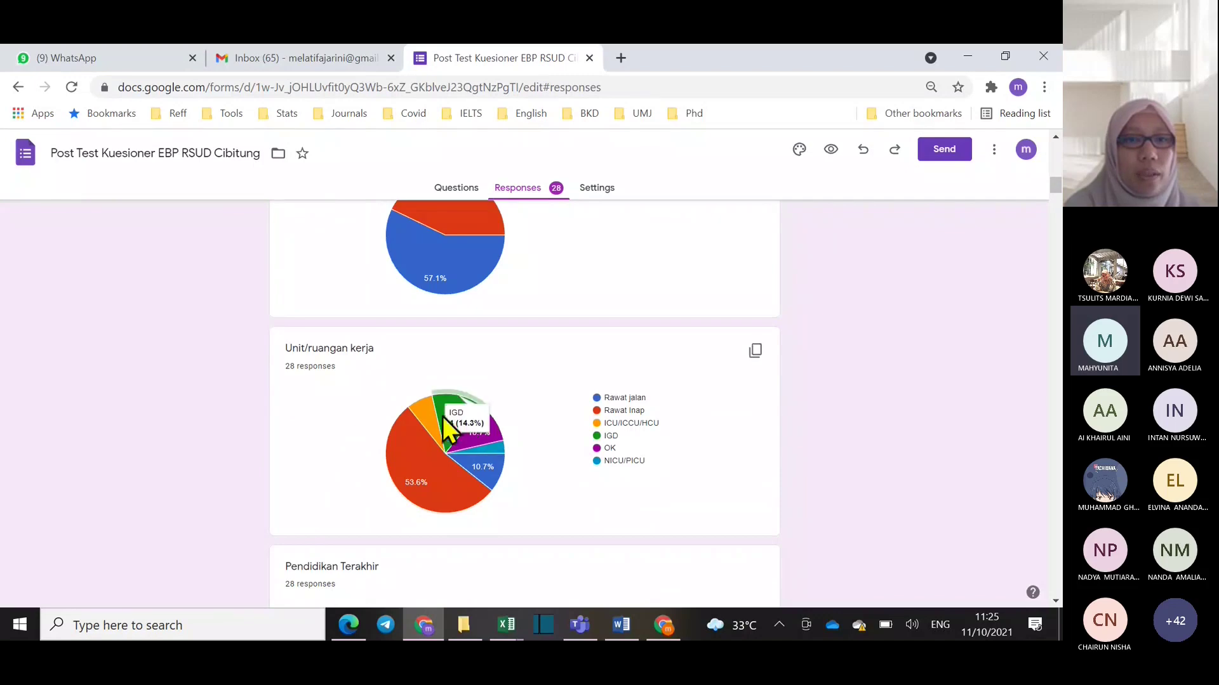
scroll(449, 418, "down", 8)
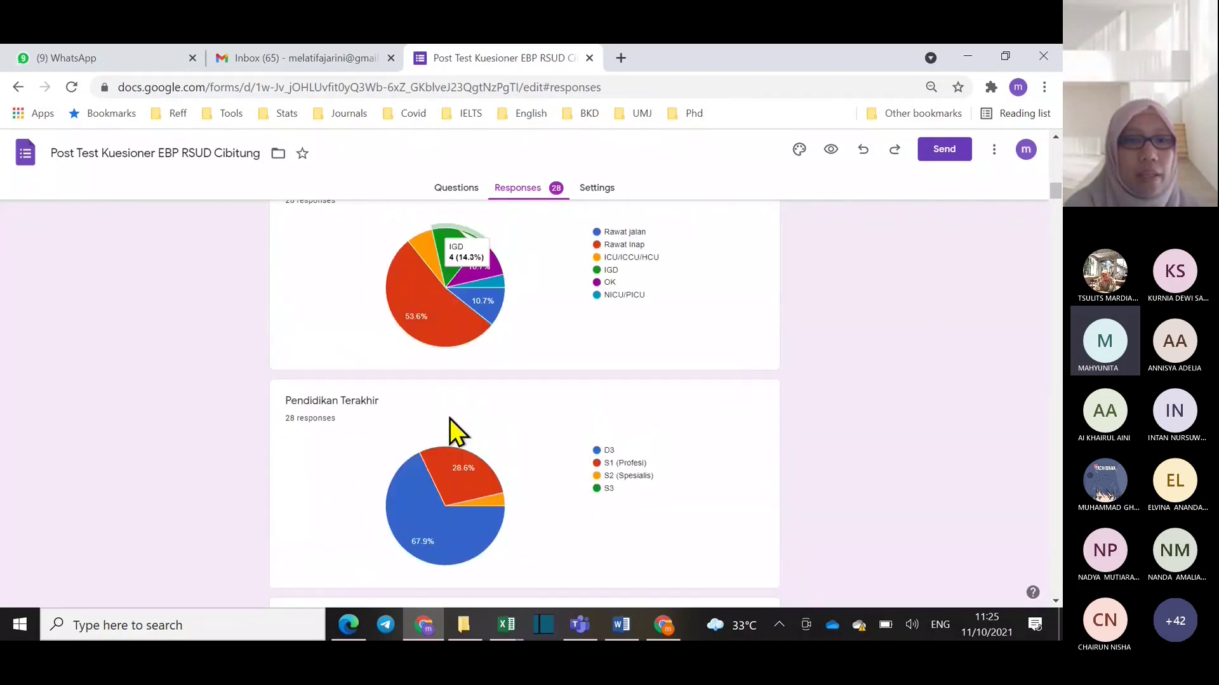
scroll(450, 418, "down", 15)
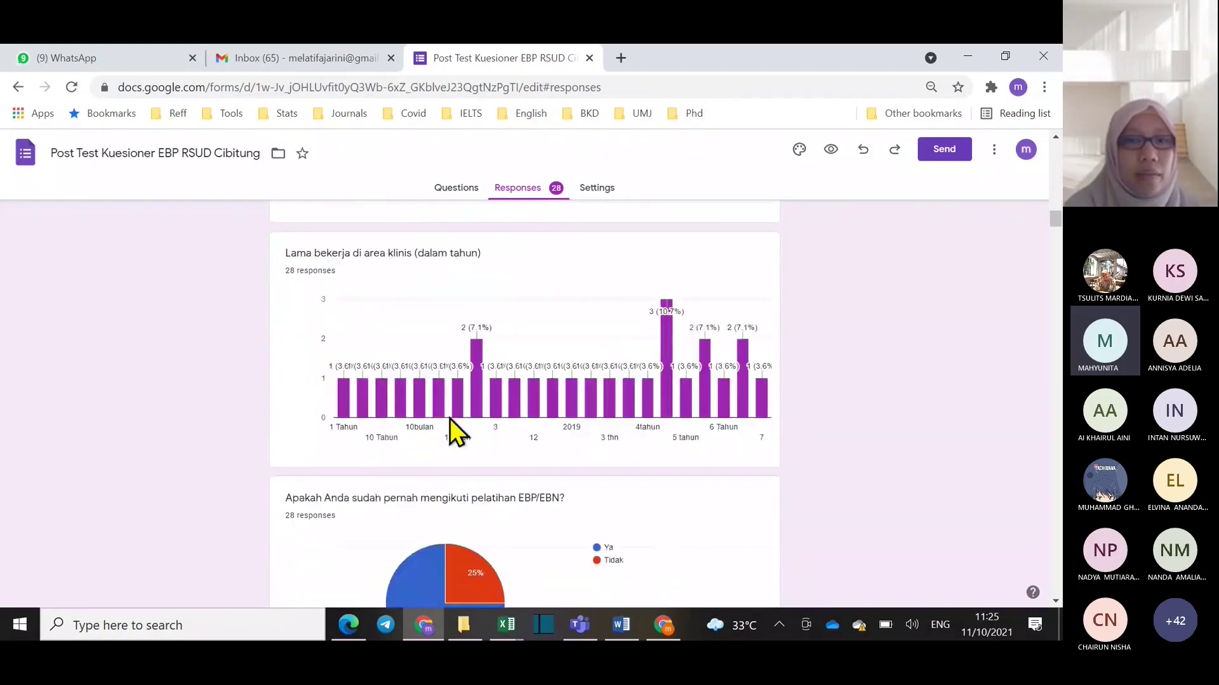
scroll(449, 418, "down", 9)
scroll(450, 418, "up", 20)
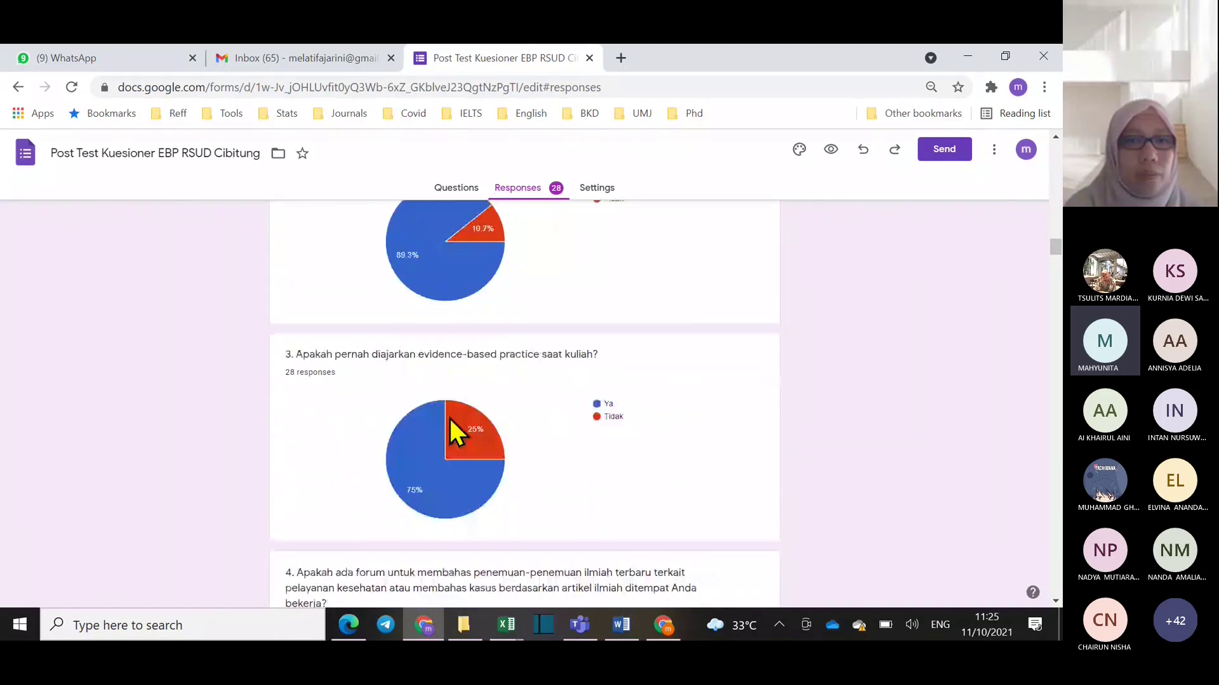
scroll(449, 417, "up", 15)
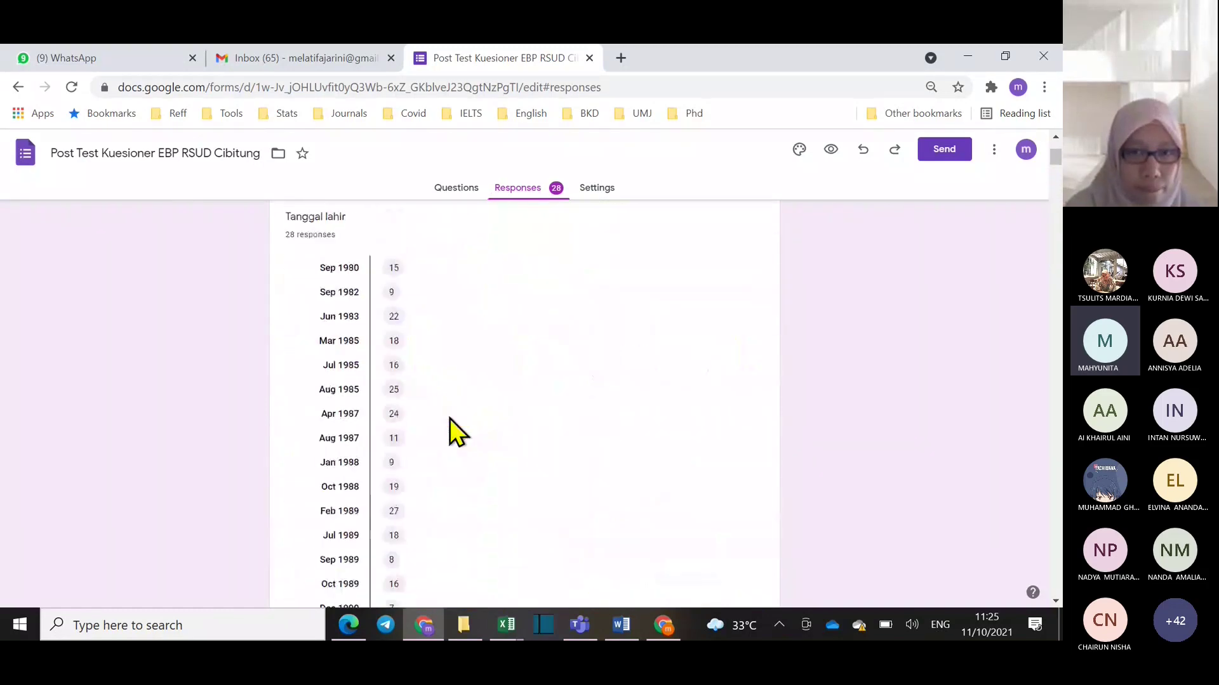
View the responses grouped by question and examine all answers to Tanggal lahir
left_click(527, 308)
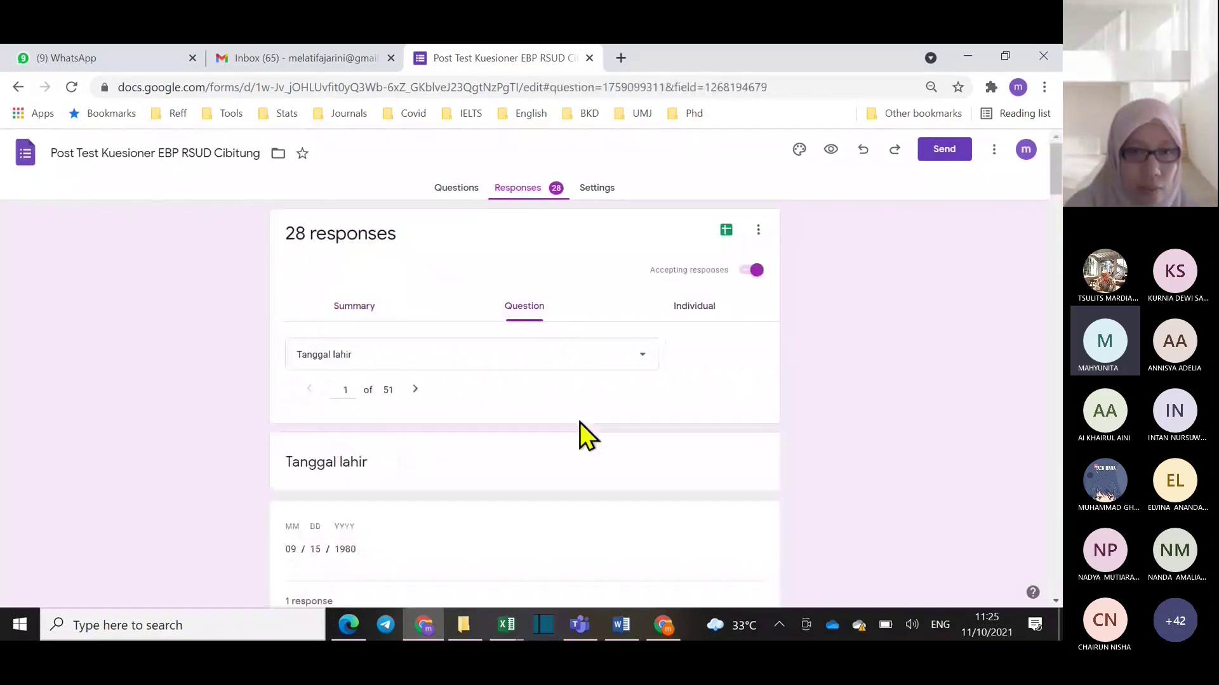
scroll(509, 417, "down", 10)
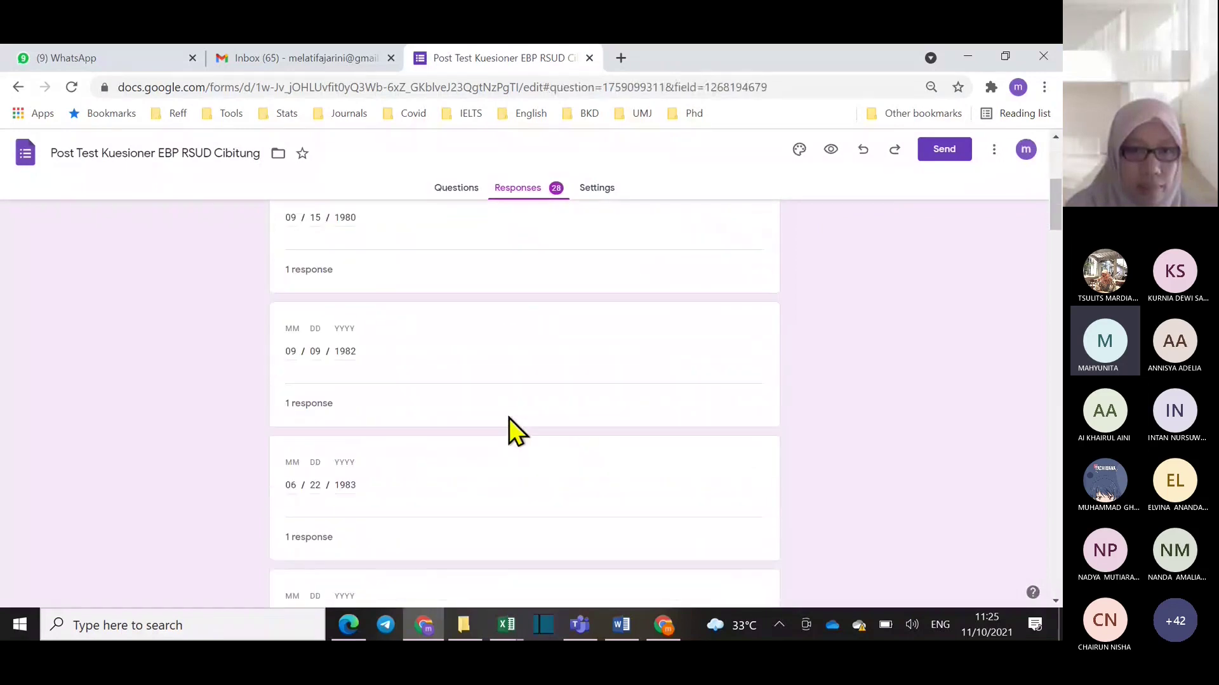
scroll(509, 419, "down", 12)
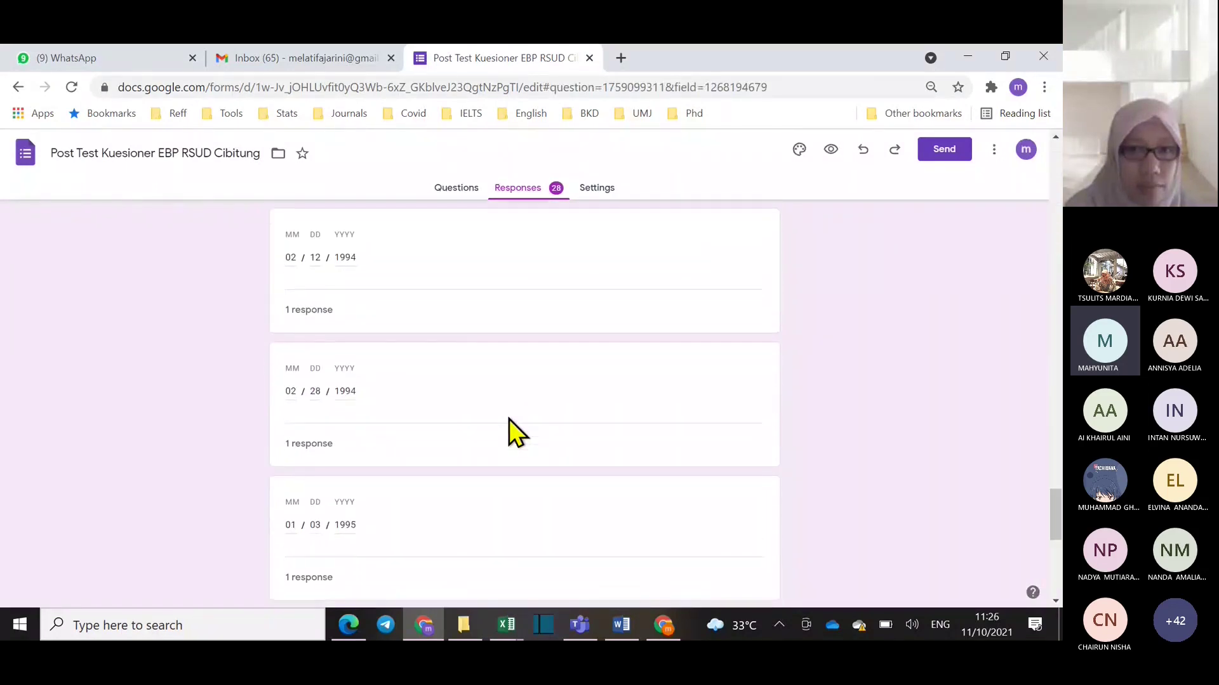
scroll(509, 419, "down", 2)
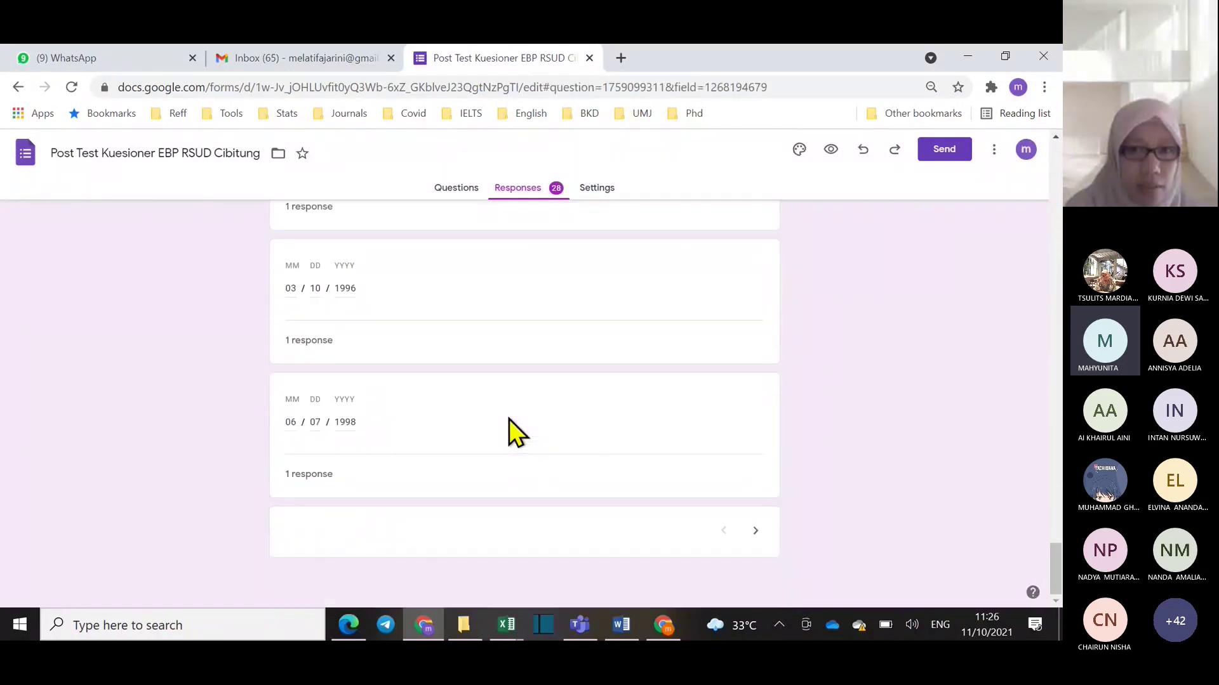
Step through the per-question responses up to "2. Apakah Anda pernah mendengar istilah evidence-based practice ?"
left_click(755, 530)
left_click(756, 530)
left_click(755, 531)
left_click(755, 531)
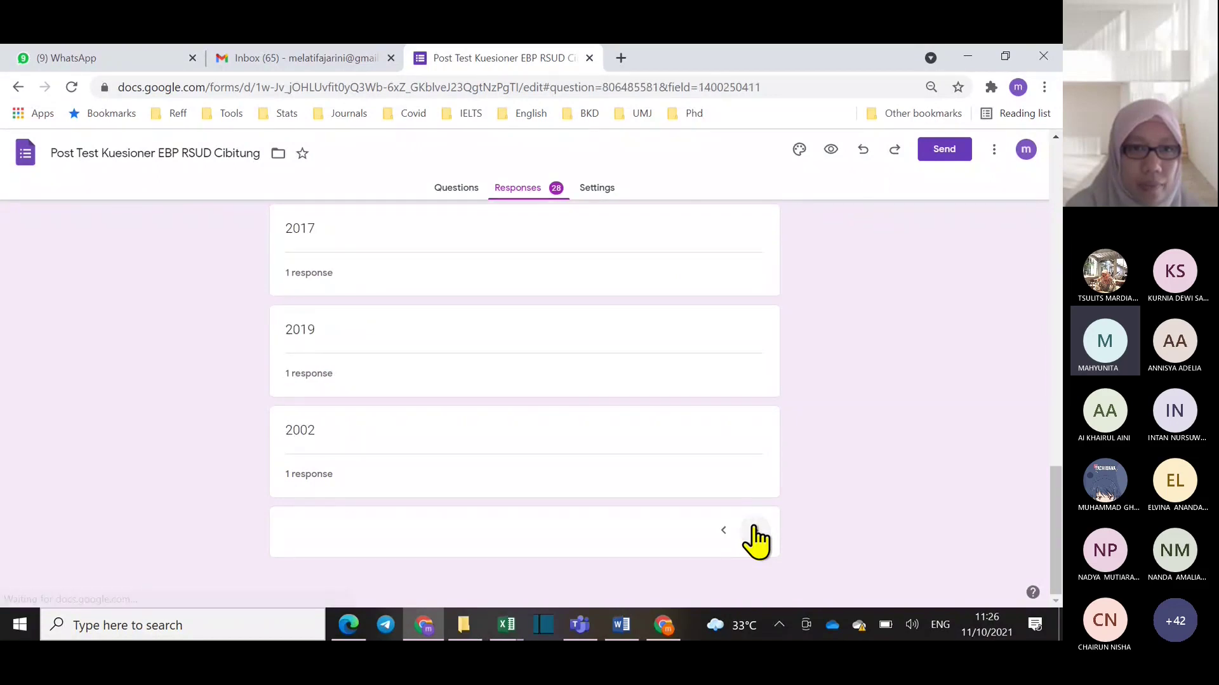
left_click(755, 530)
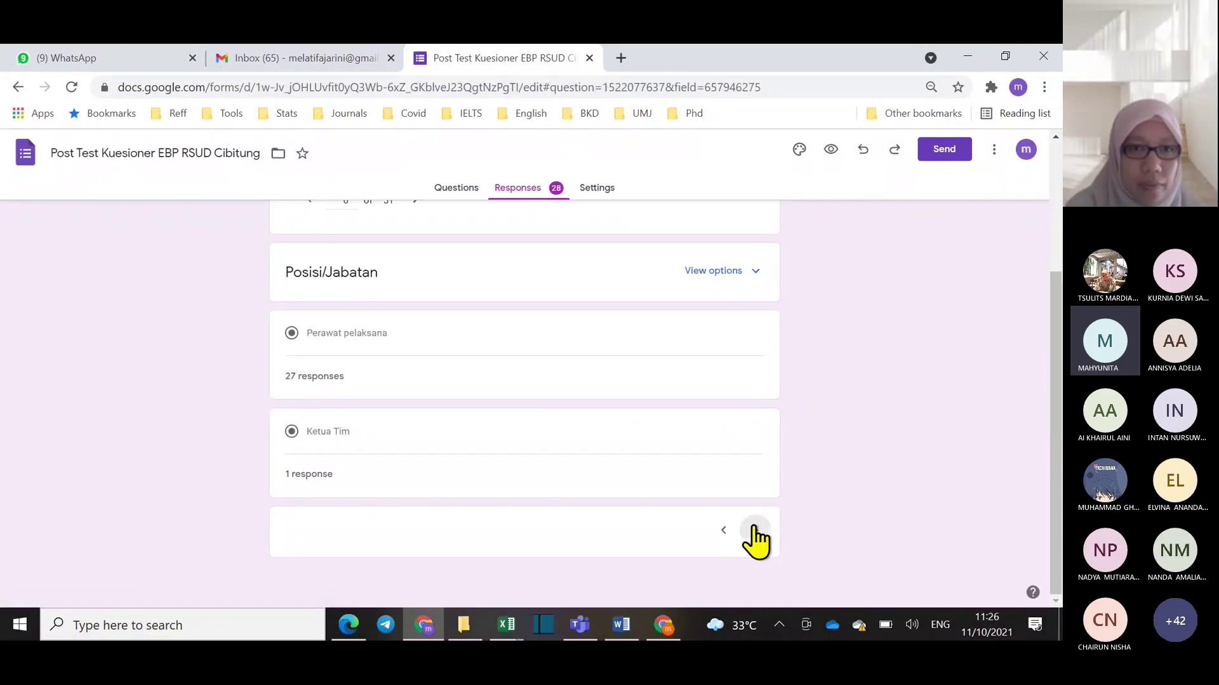
left_click(755, 531)
left_click(755, 531)
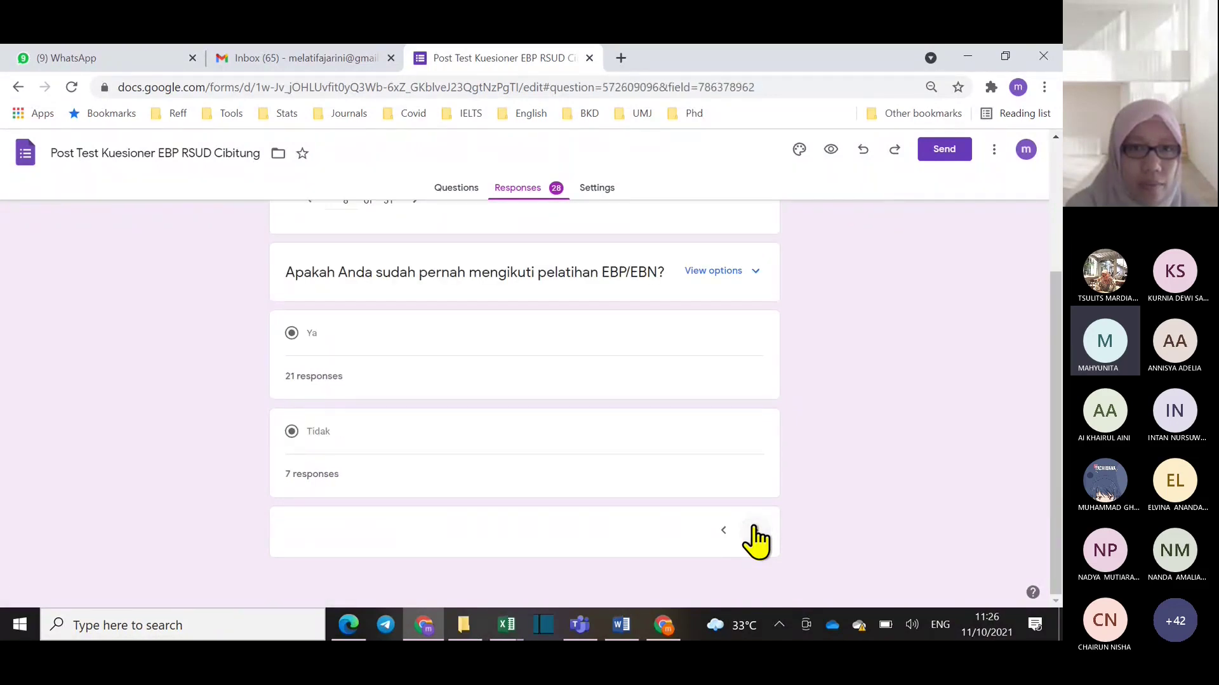
left_click(755, 530)
left_click(756, 531)
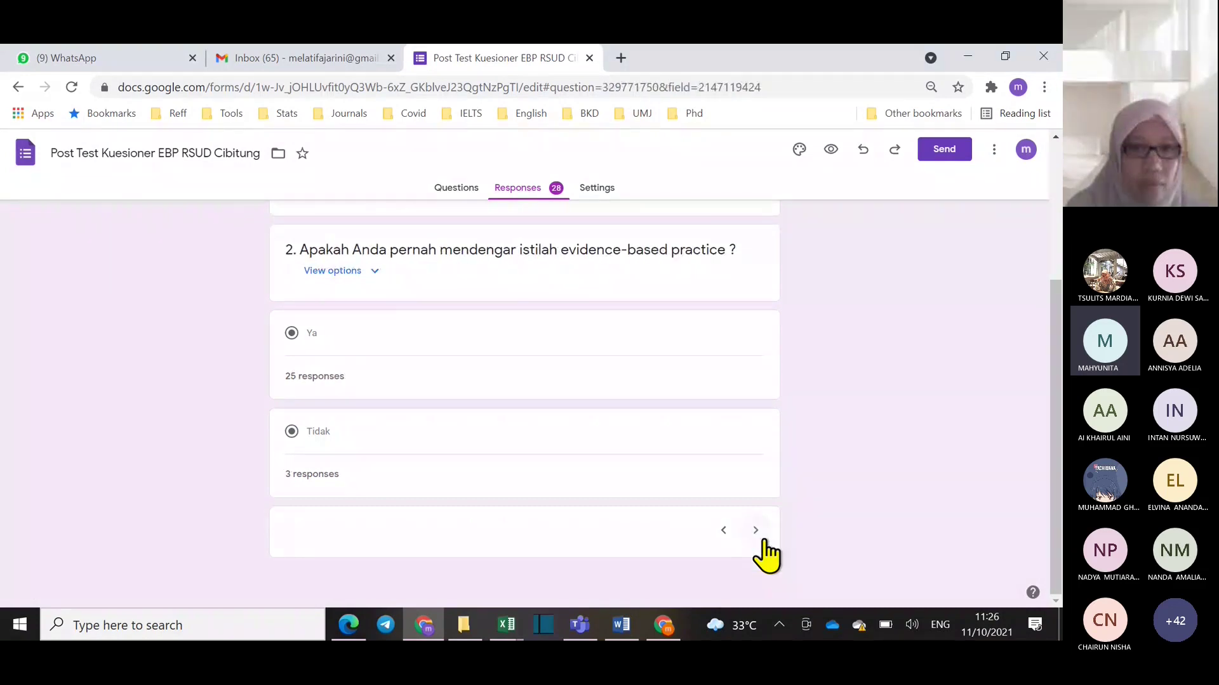
scroll(761, 482, "up", 3)
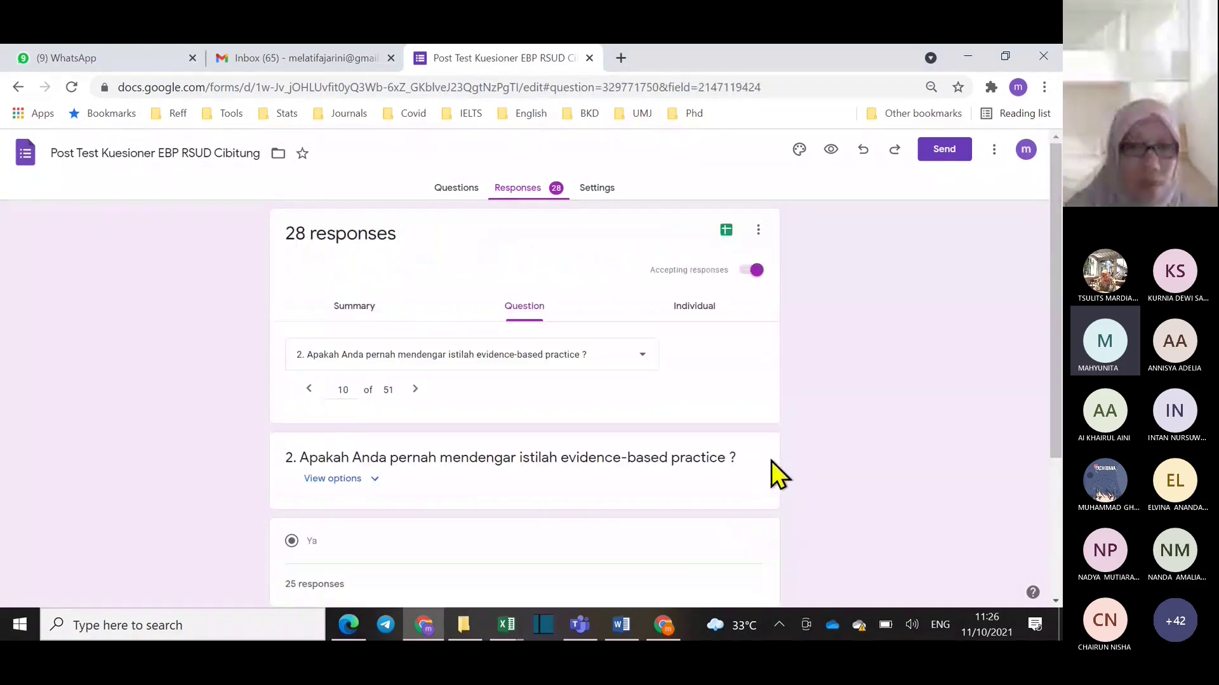
View the first respondent's individual response and examine the answers given throughout the questionnaire
left_click(696, 308)
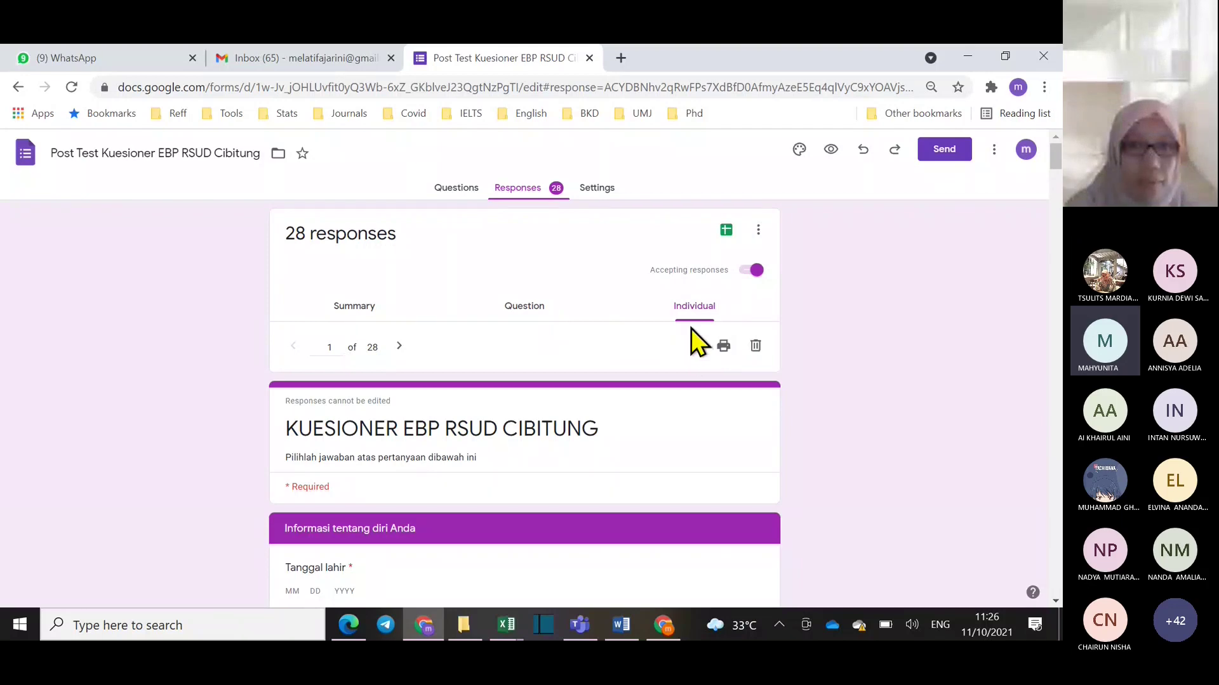
scroll(676, 409, "down", 6)
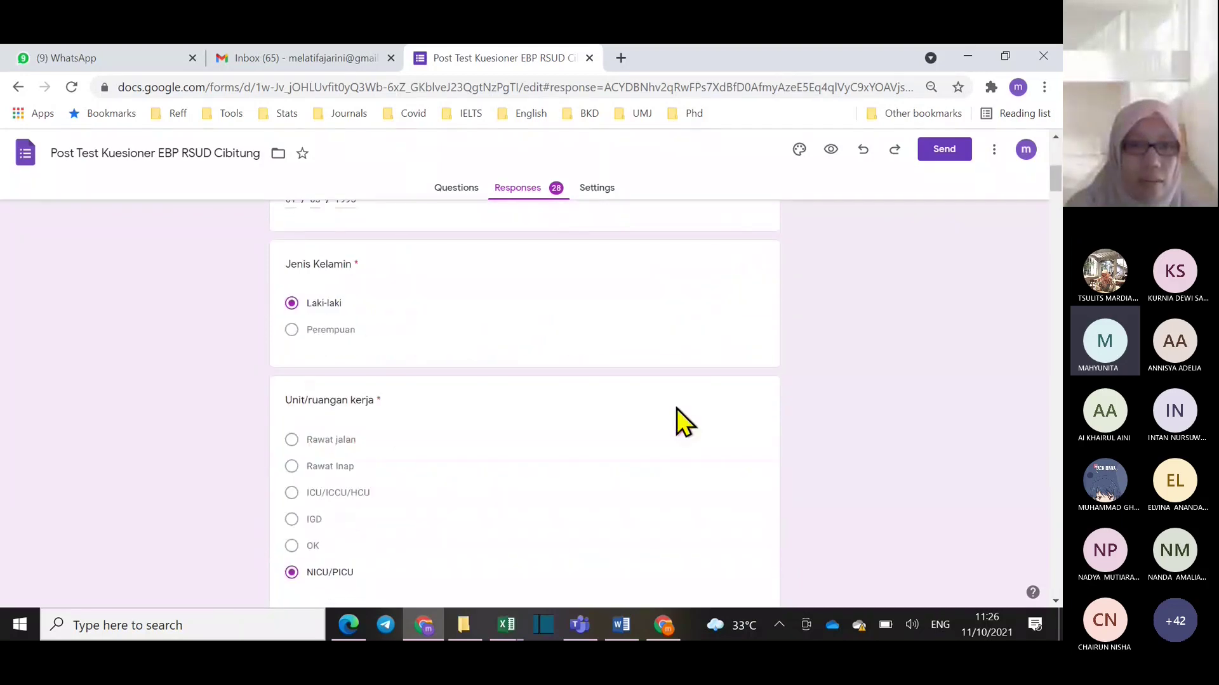
scroll(676, 409, "up", 3)
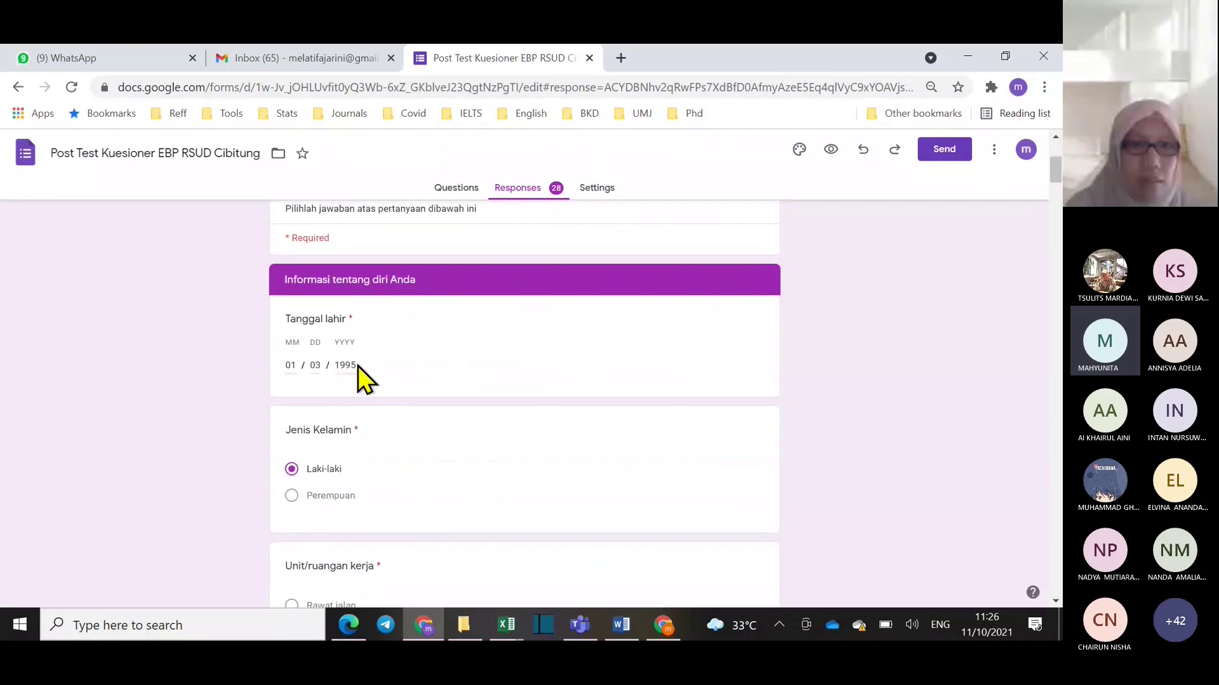
scroll(358, 367, "down", 2)
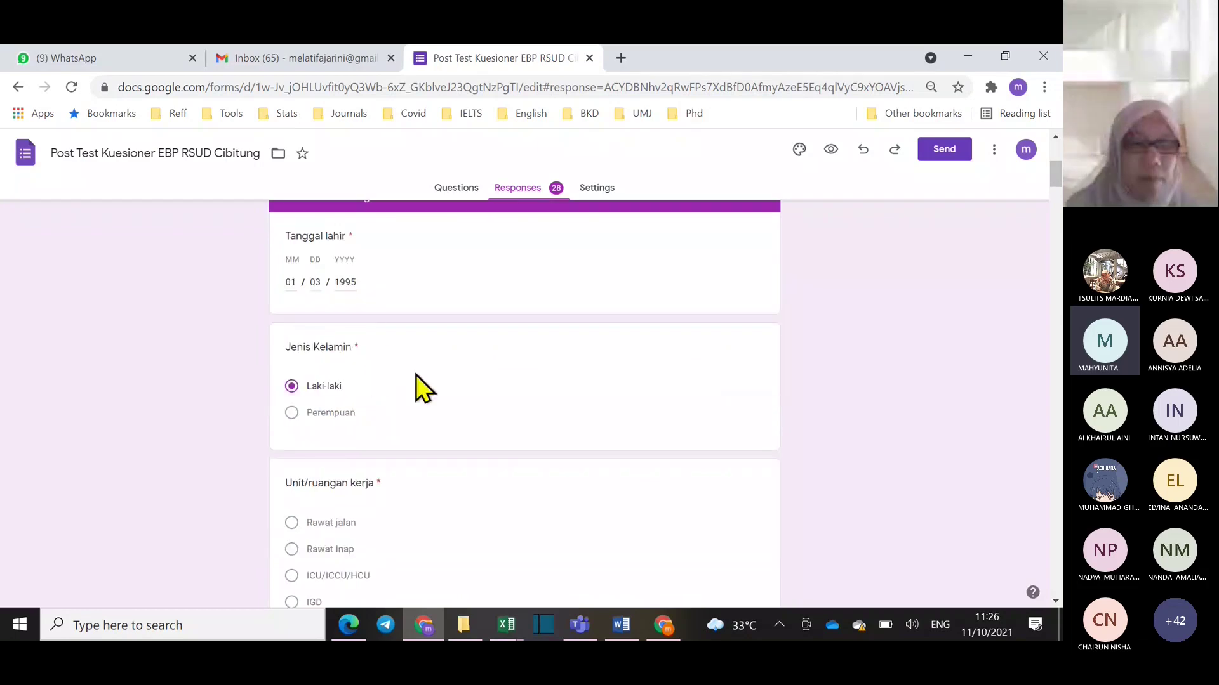
scroll(432, 428, "down", 15)
scroll(432, 428, "up", 20)
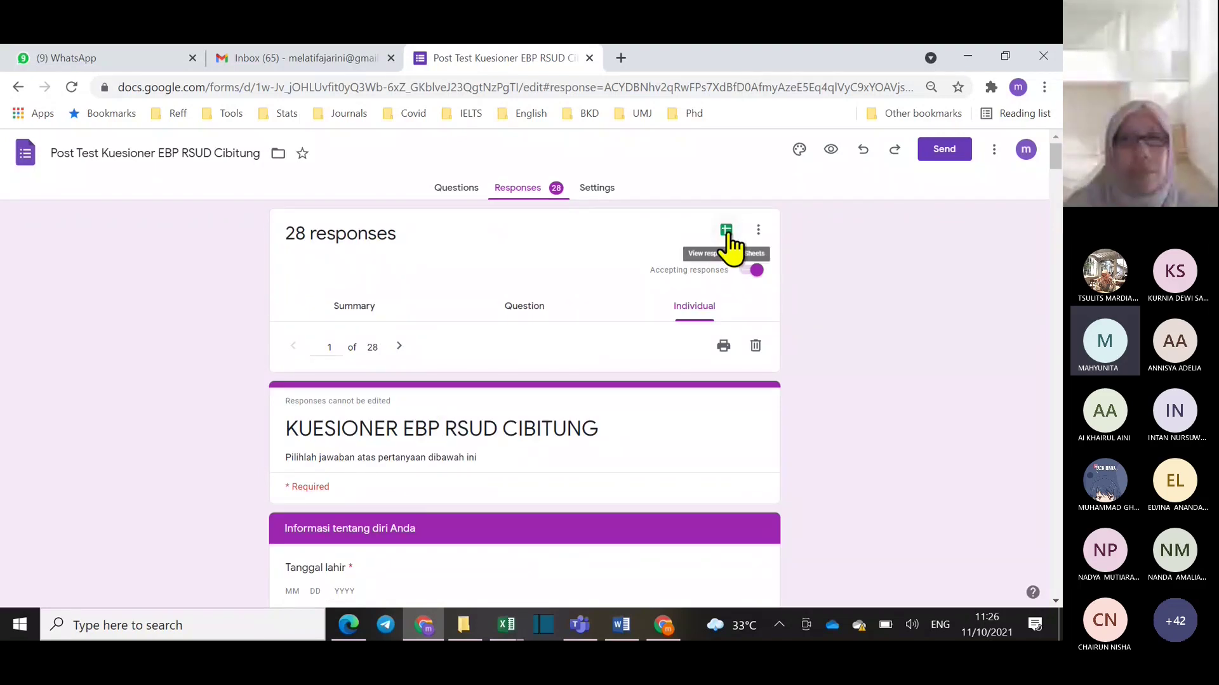
Open the form's responses in Google Sheets, select the entire Form Responses 1 sheet and bring up the Copy command
left_click(728, 231)
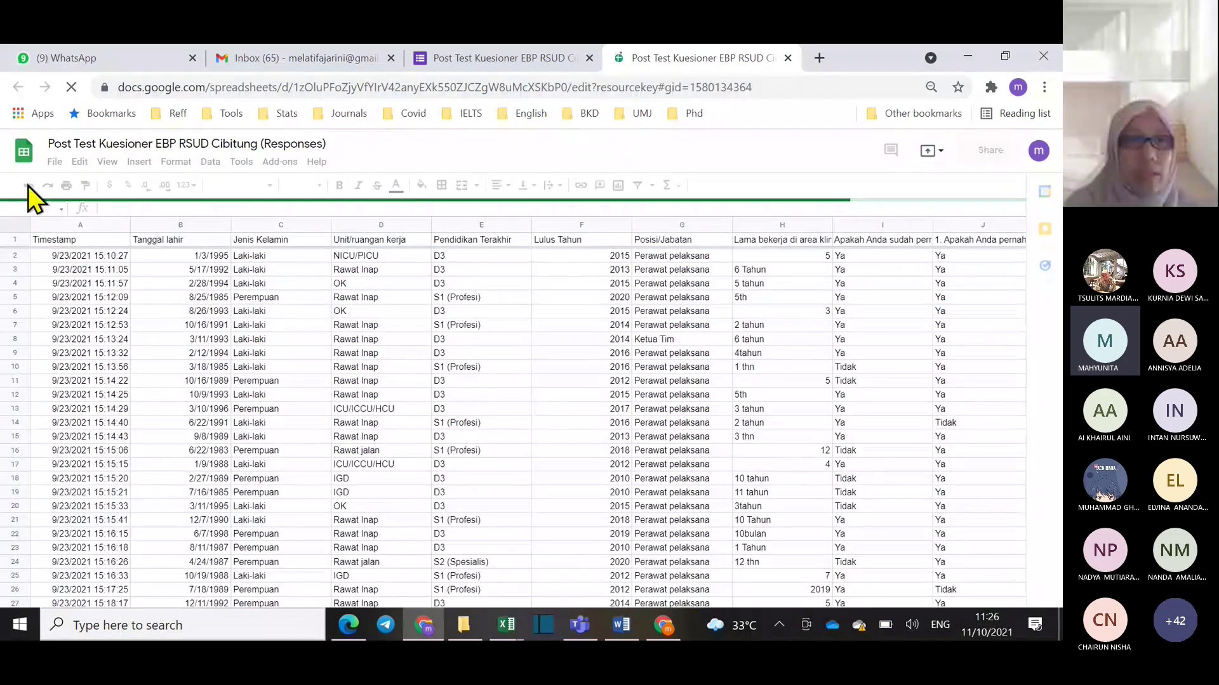
left_click(14, 222)
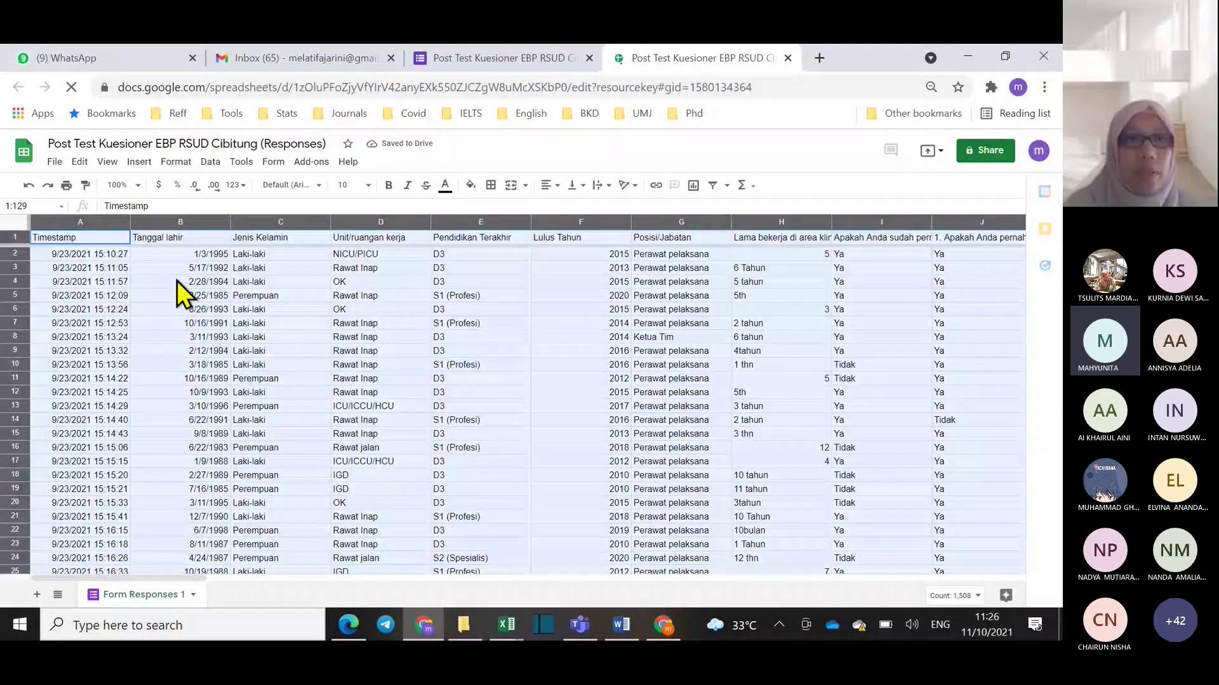
left_click(80, 163)
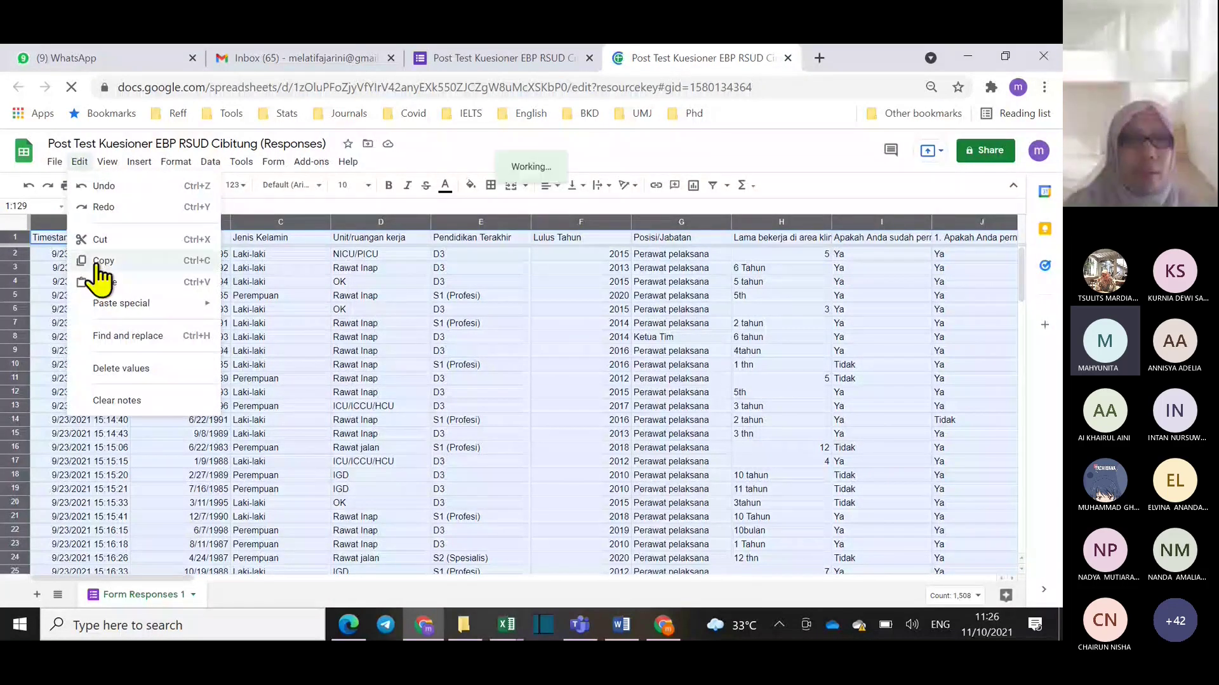
right_click(302, 306)
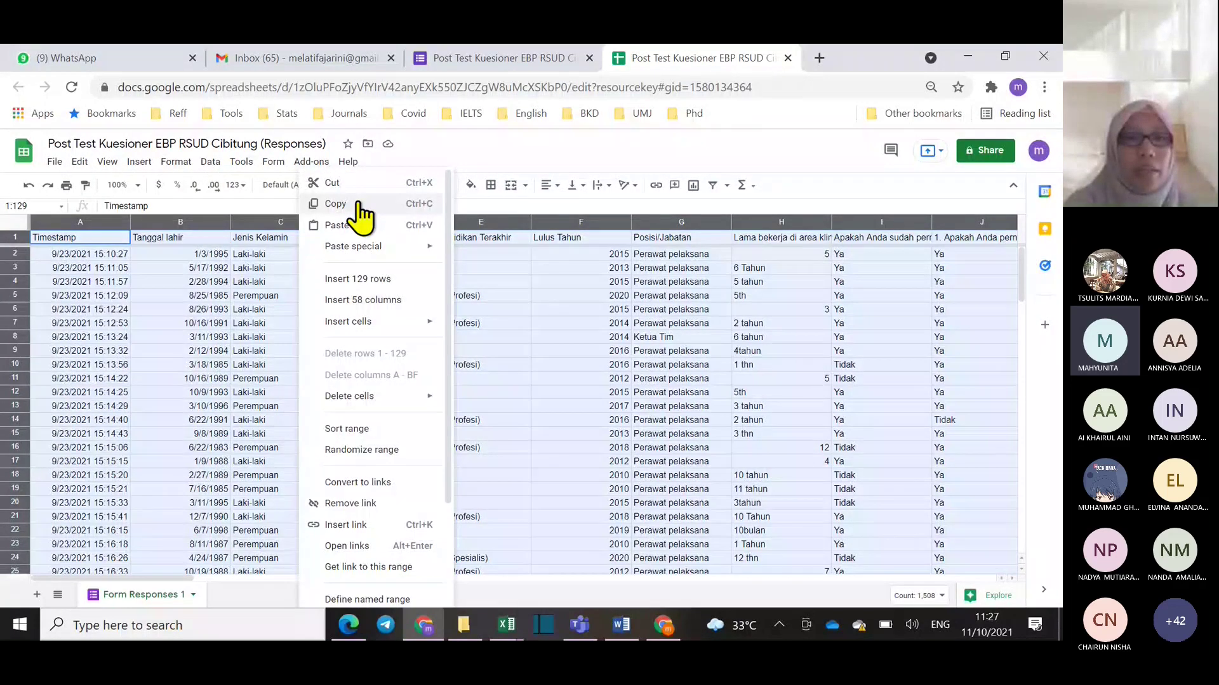
left_click(306, 433)
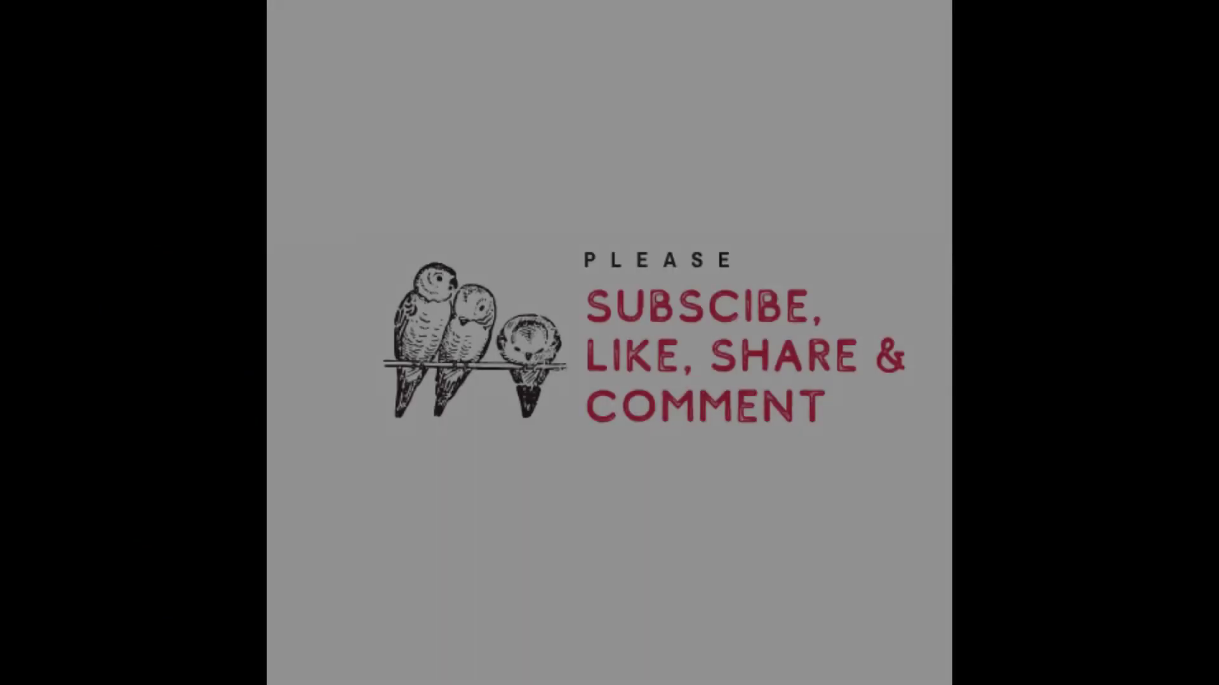